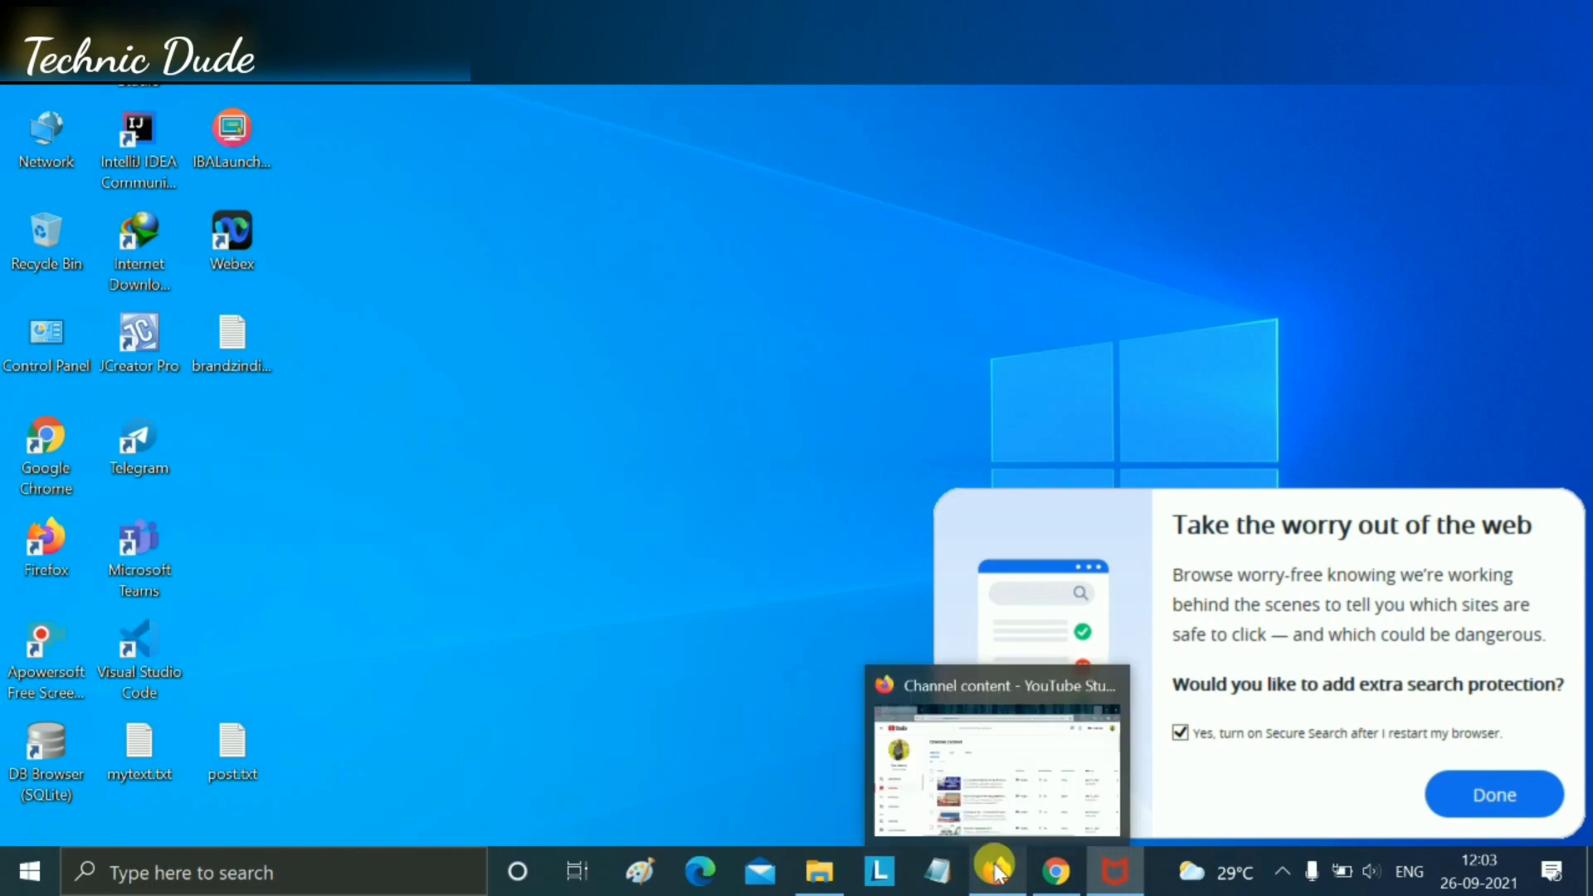
- Switch to YouTube Studio in Firefox and open the details of the "How to Make Website on WordPress" video in a new tab
left_click(1006, 789)
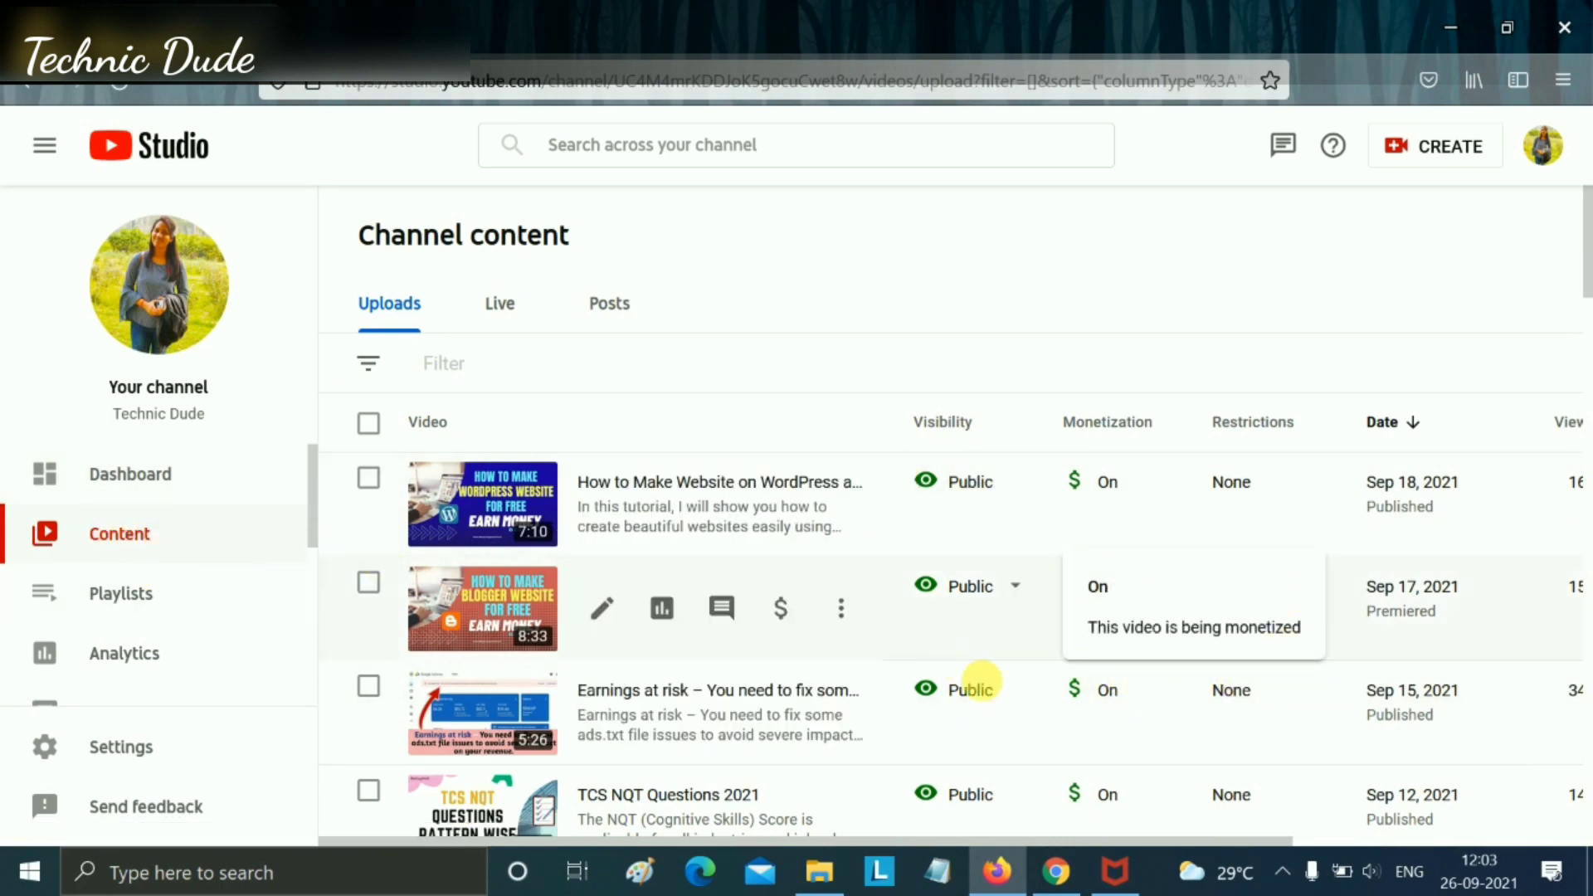
mouse_move(1005, 840)
left_mouse_down()
mouse_move(1304, 827)
mouse_move(1000, 850)
left_mouse_up()
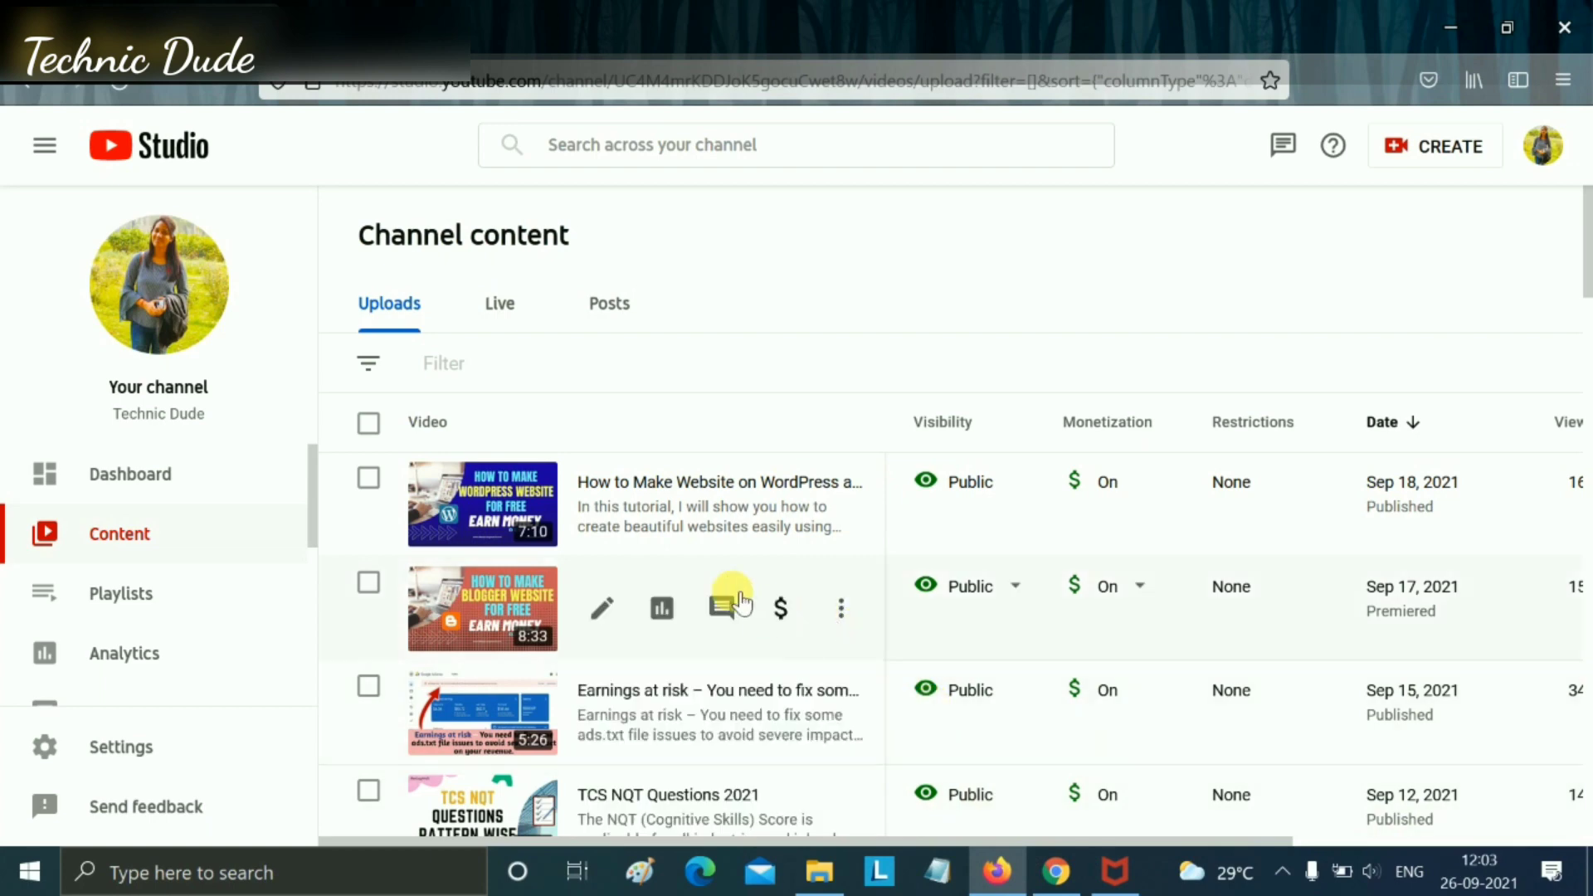
right_click(615, 524)
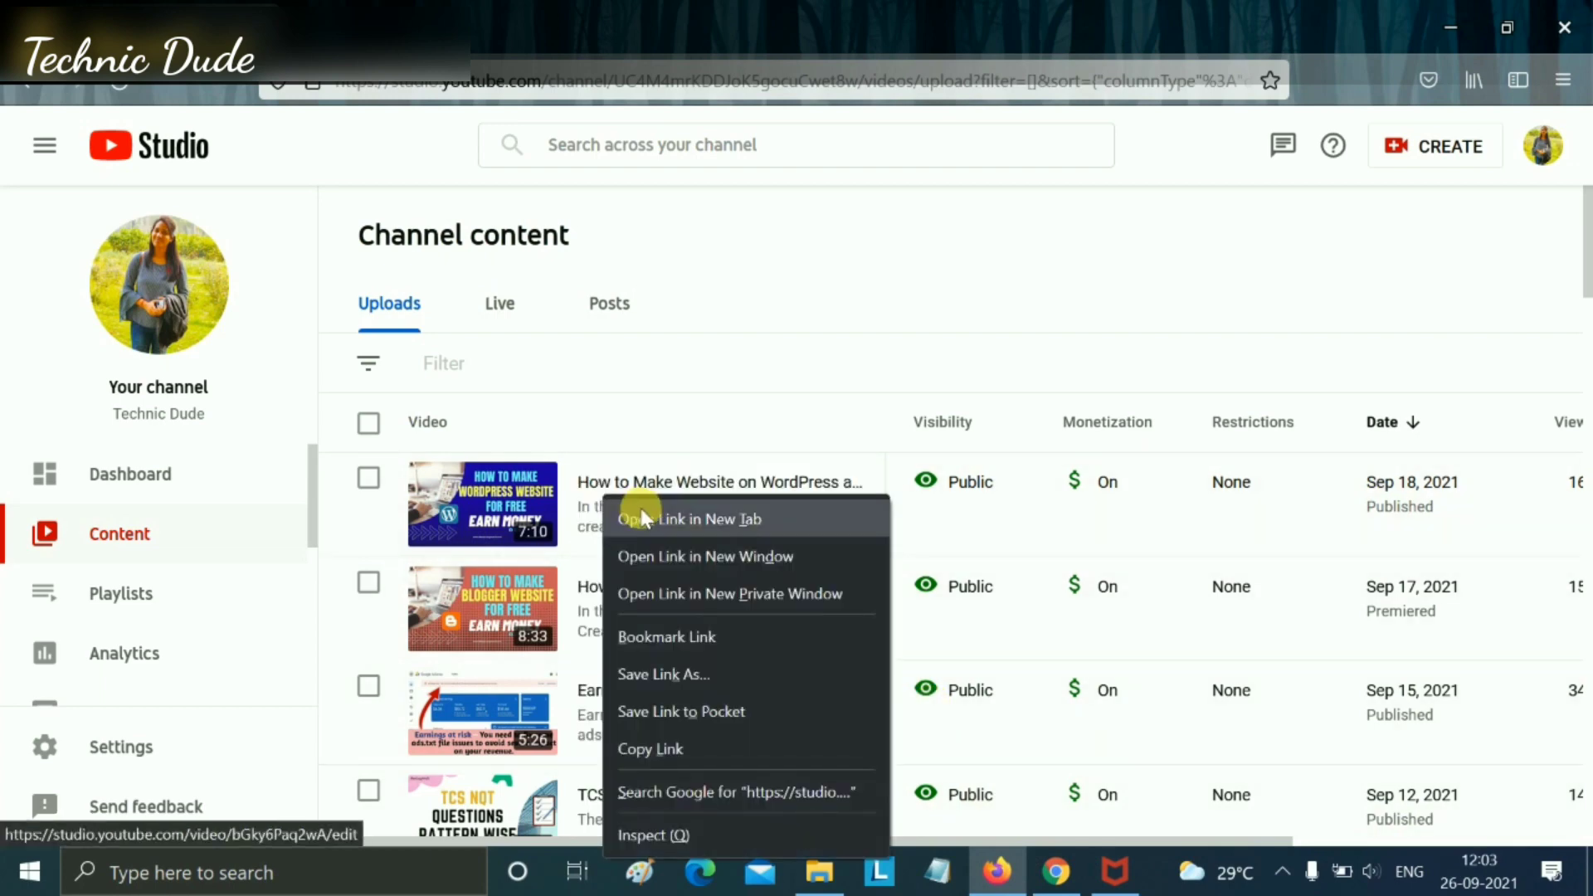
left_click(646, 520)
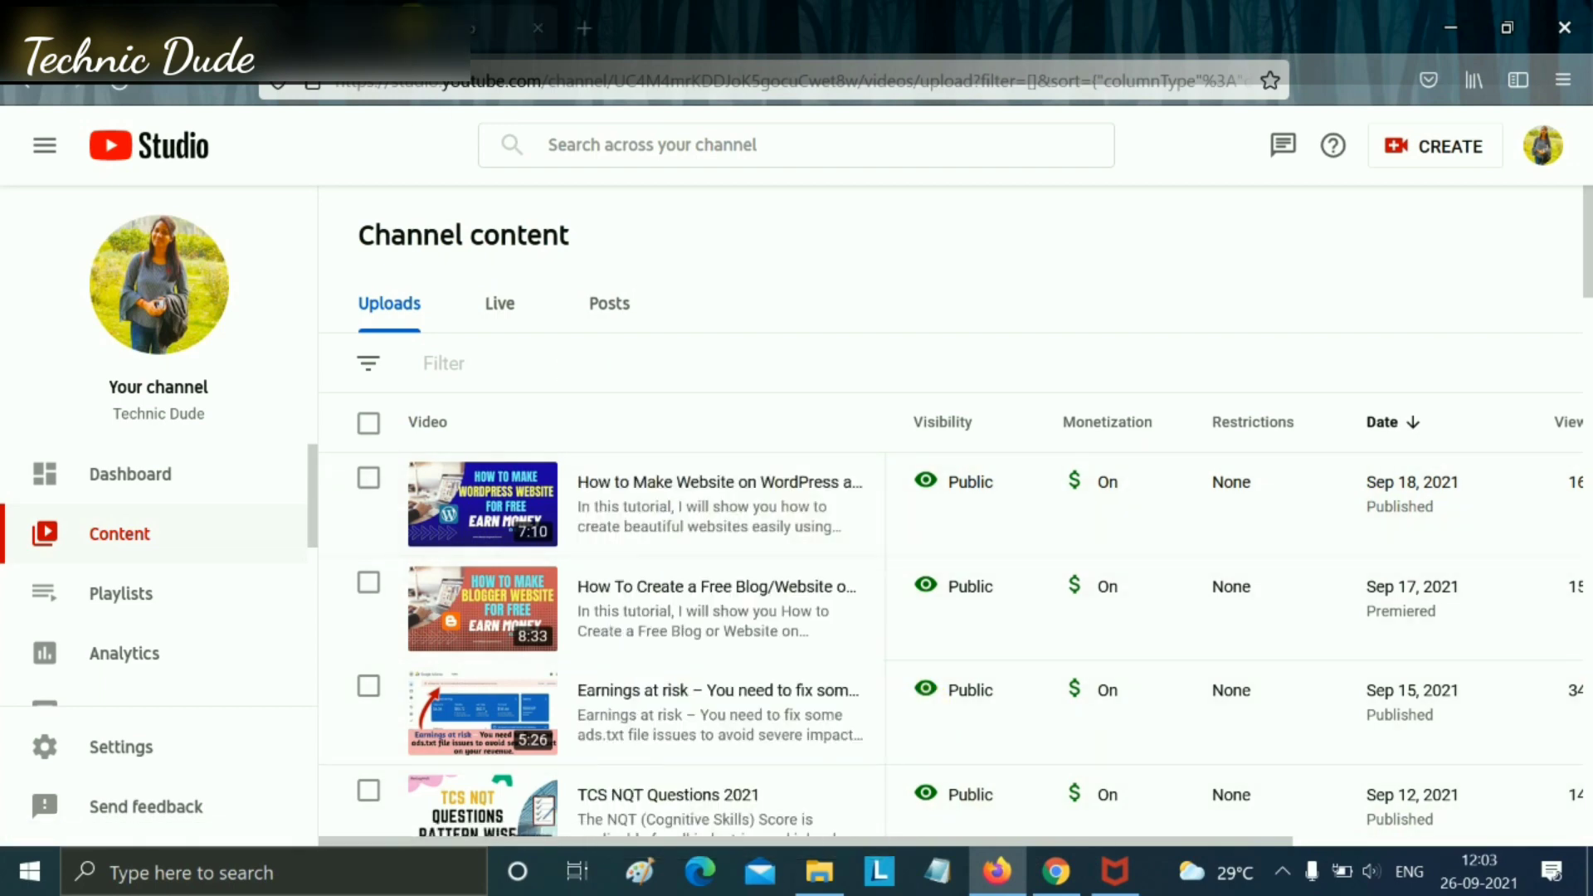
left_click(406, 25)
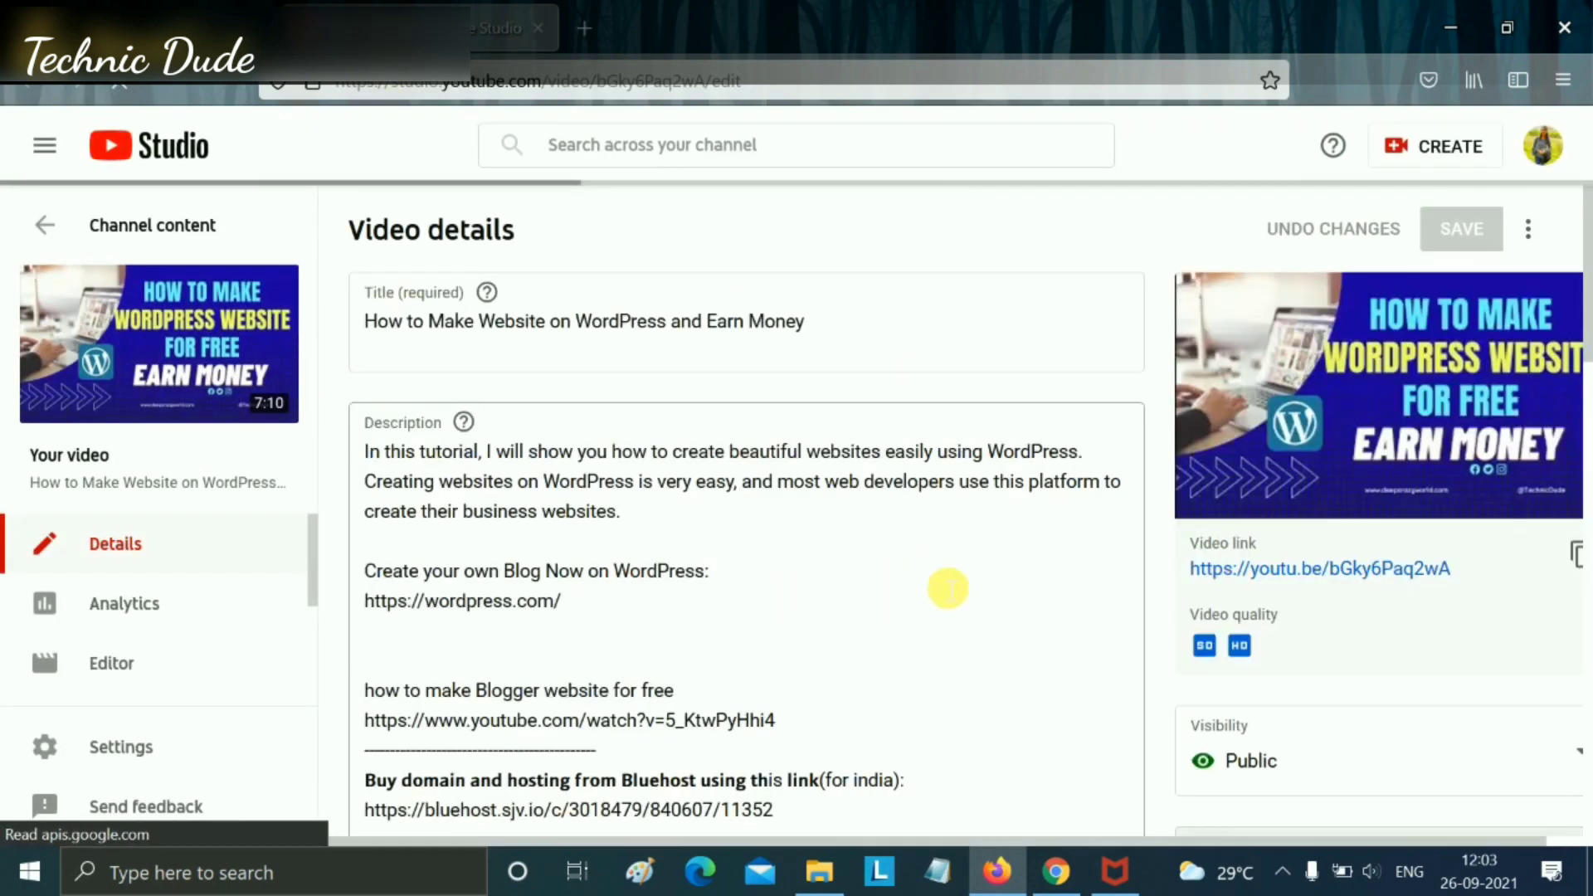
- Open the video's Subtitles page and look through the languages that can be added
scroll(1236, 581, "down", 4)
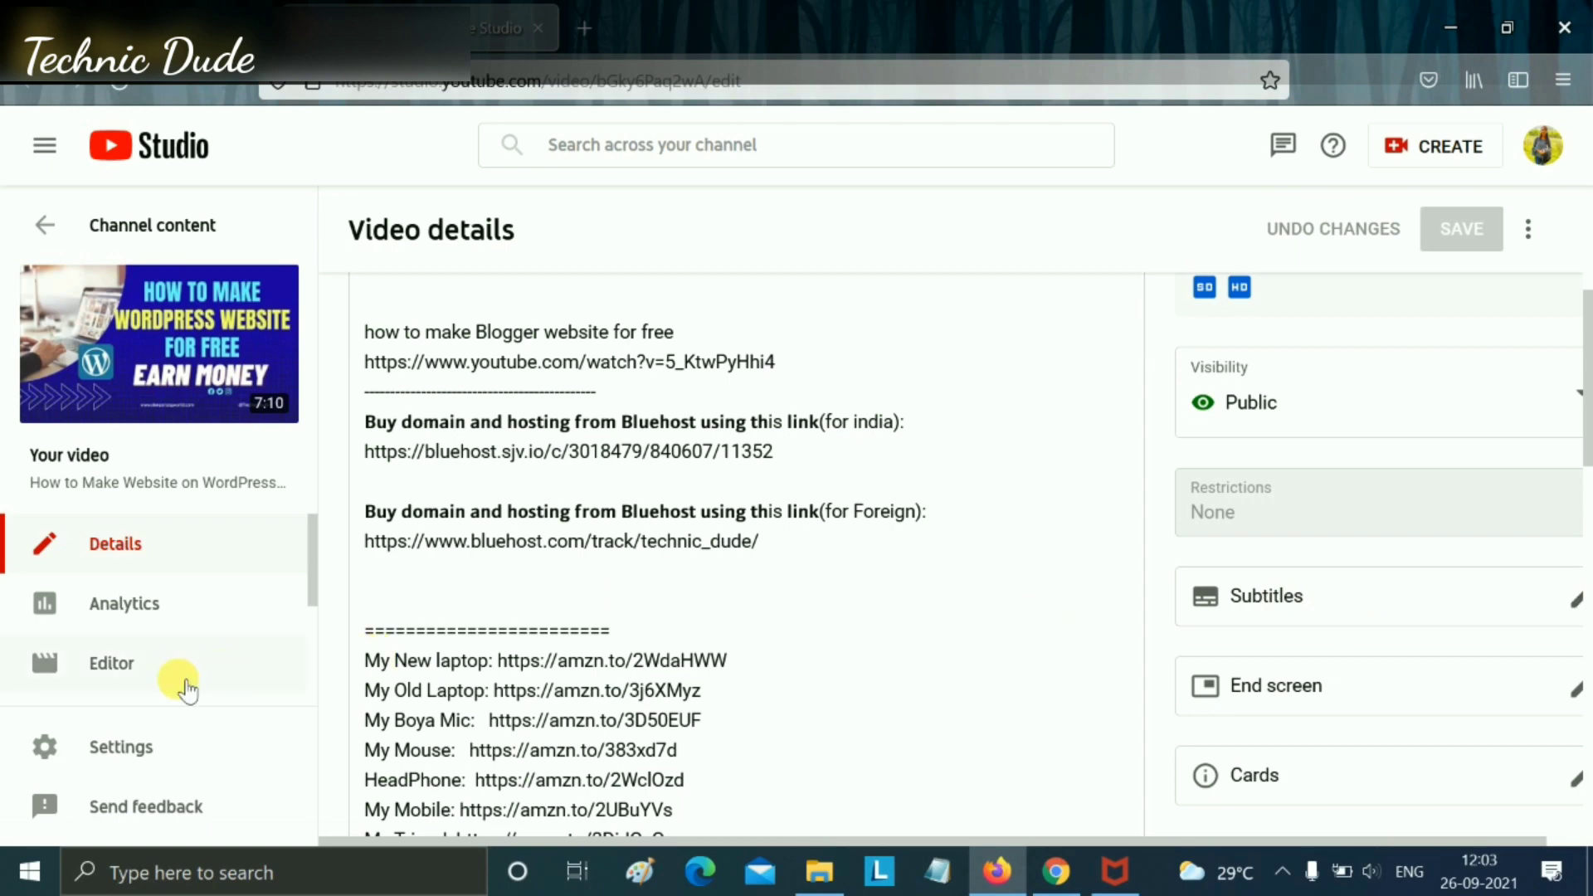
scroll(187, 688, "down", 2)
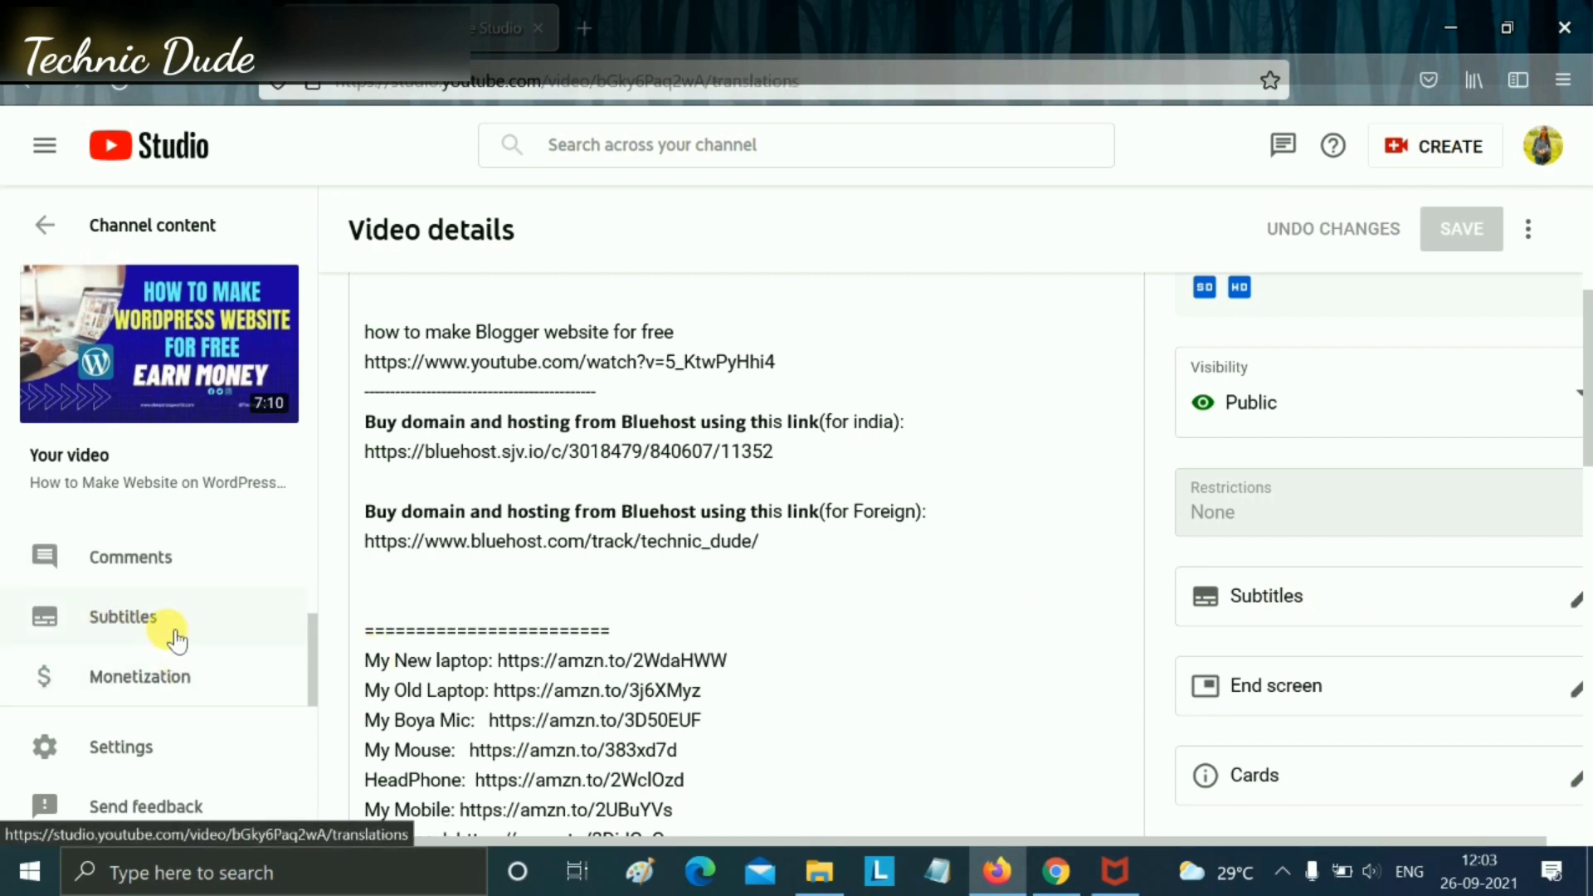
left_click(174, 635)
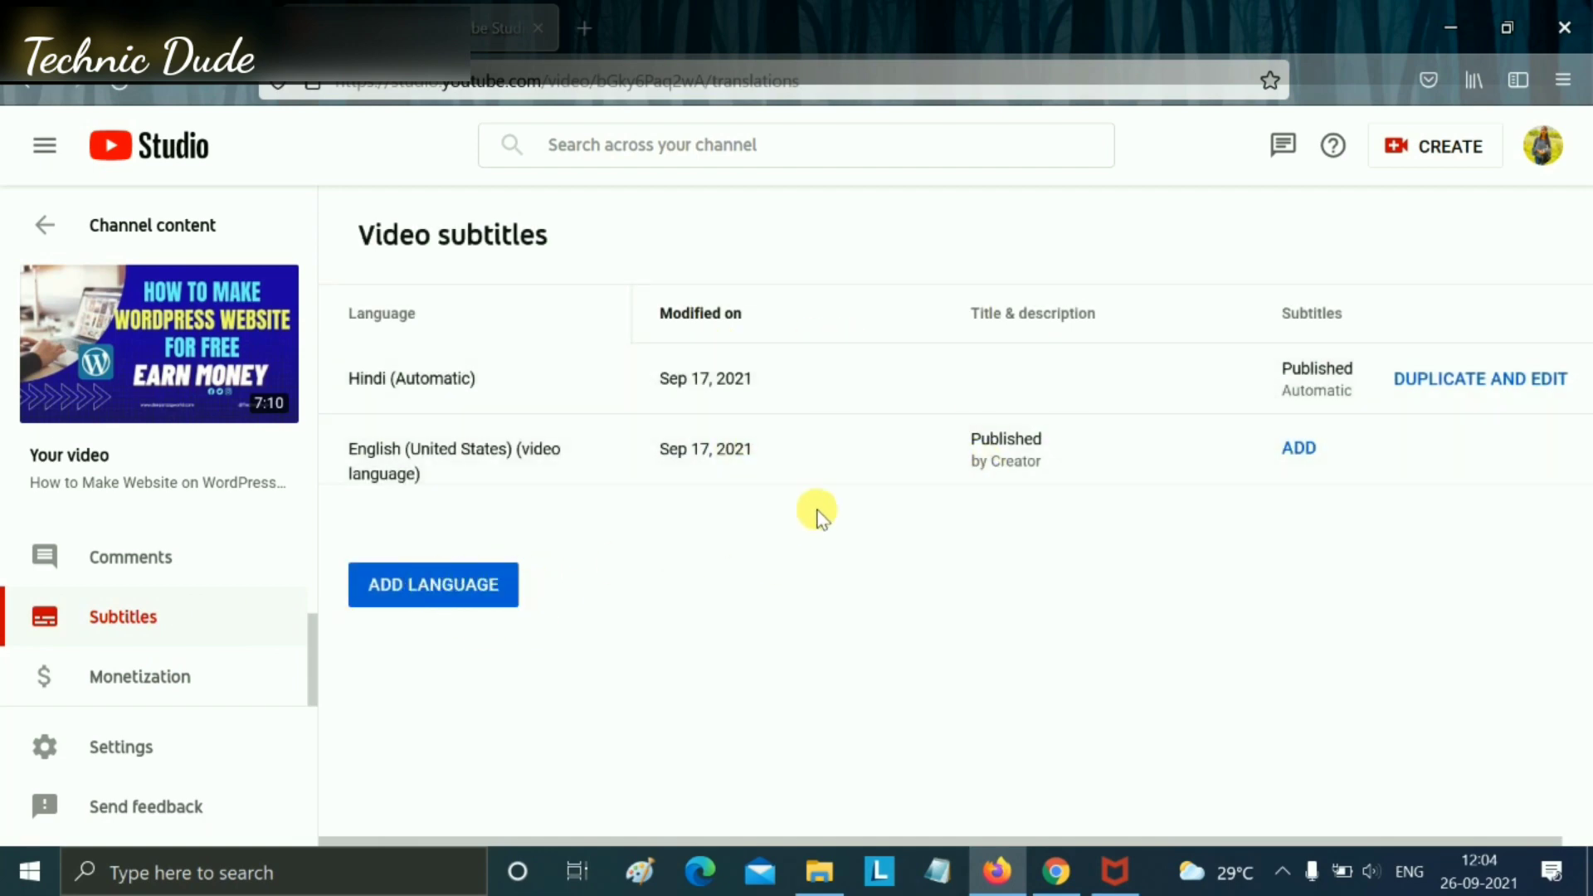
left_click(487, 590)
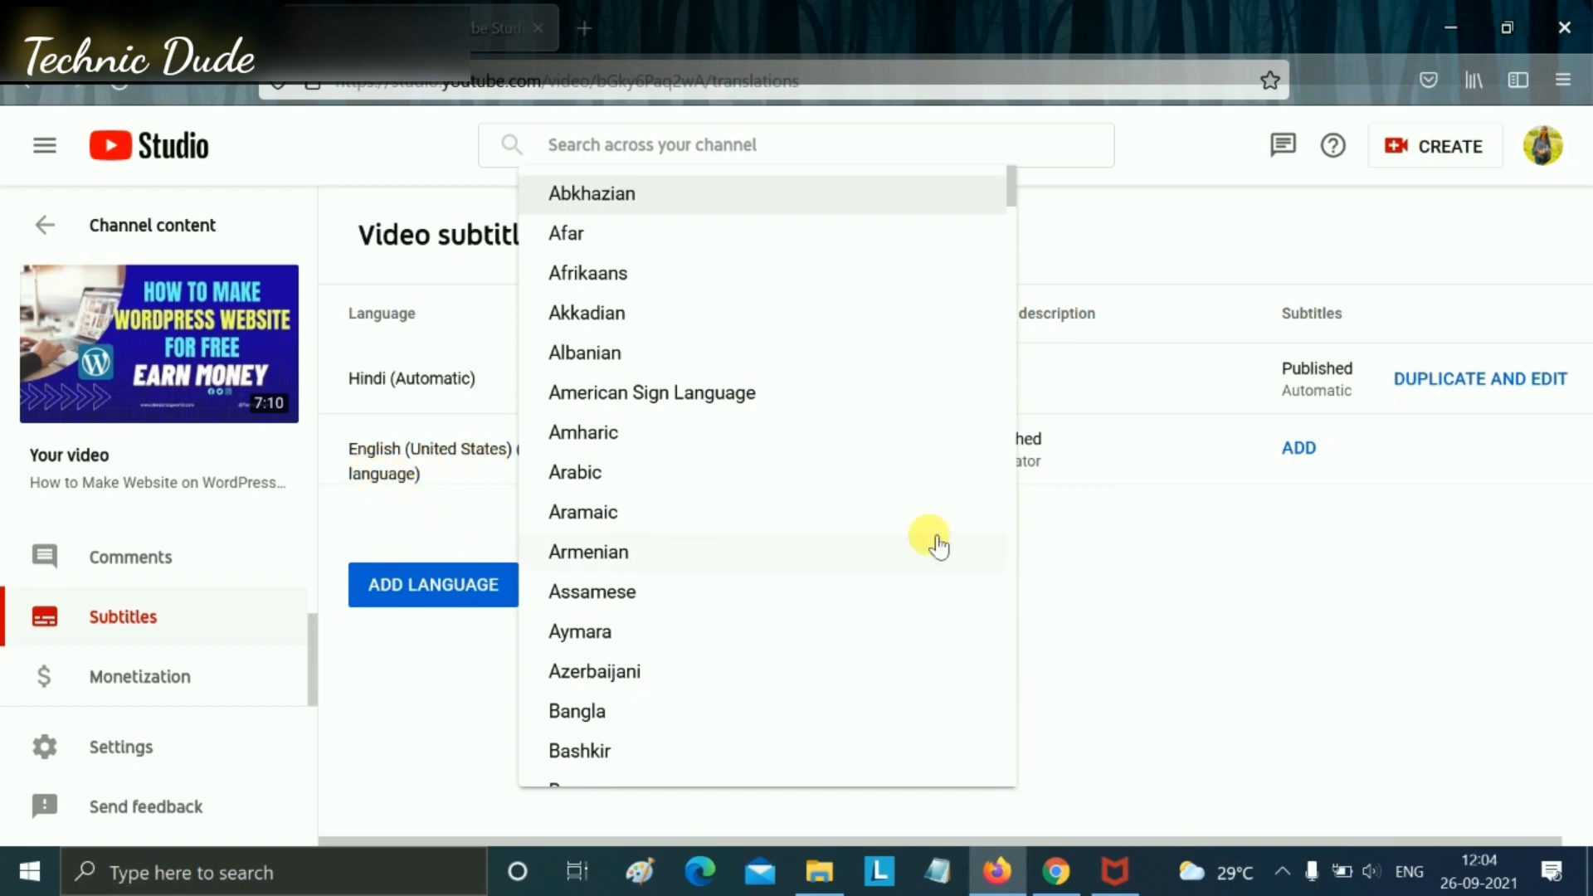
left_click(1226, 618)
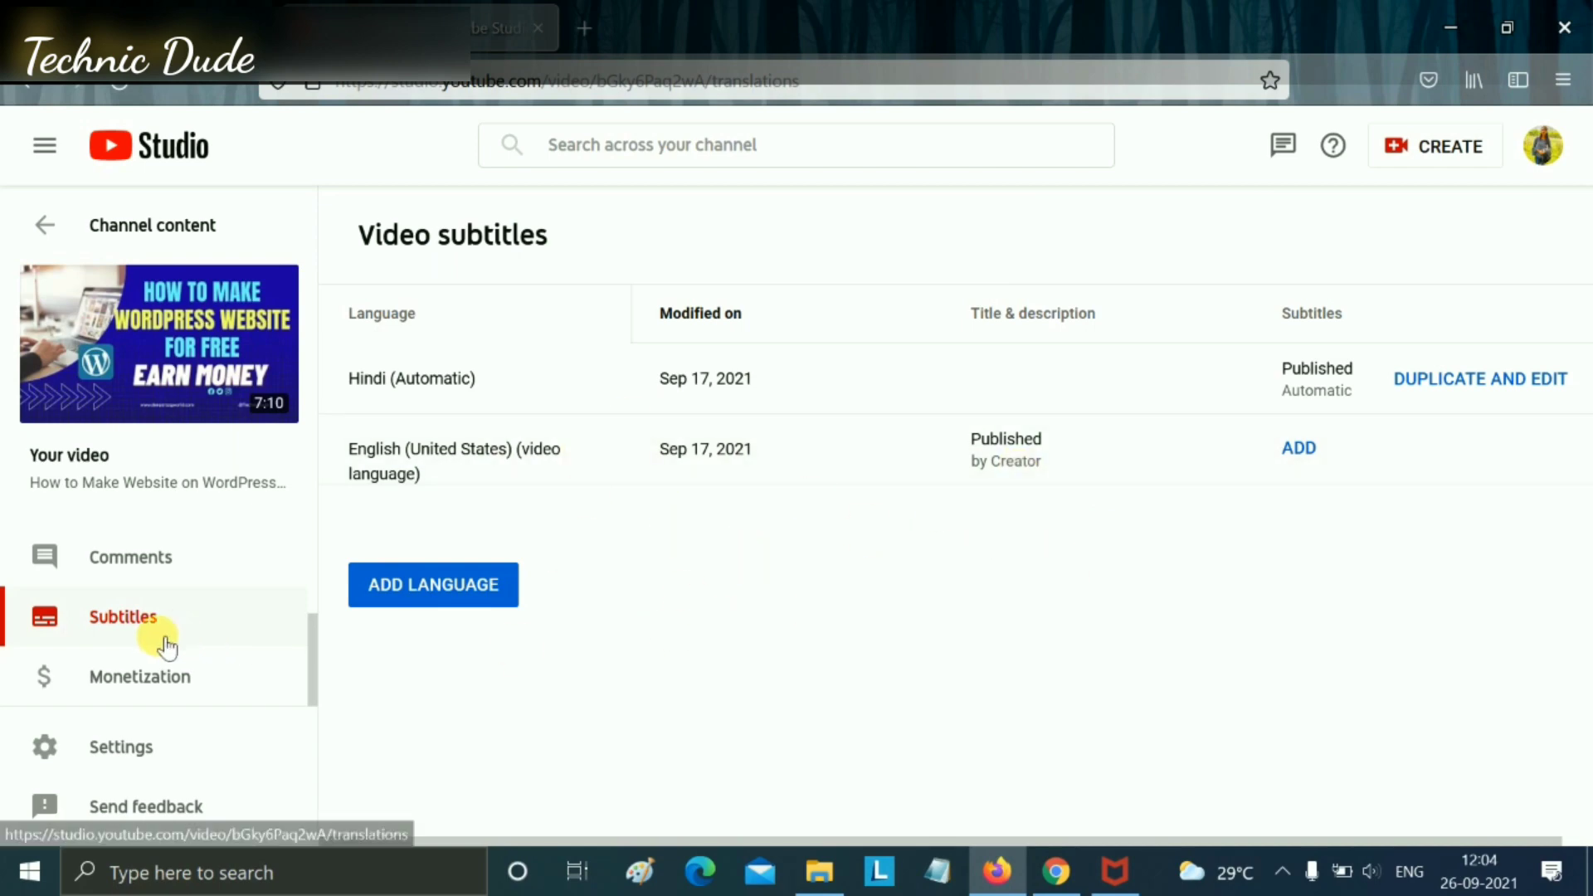
- Open the English (United States) subtitle editor from the video's details and choose to type the captions manually
scroll(158, 635, "up", 2)
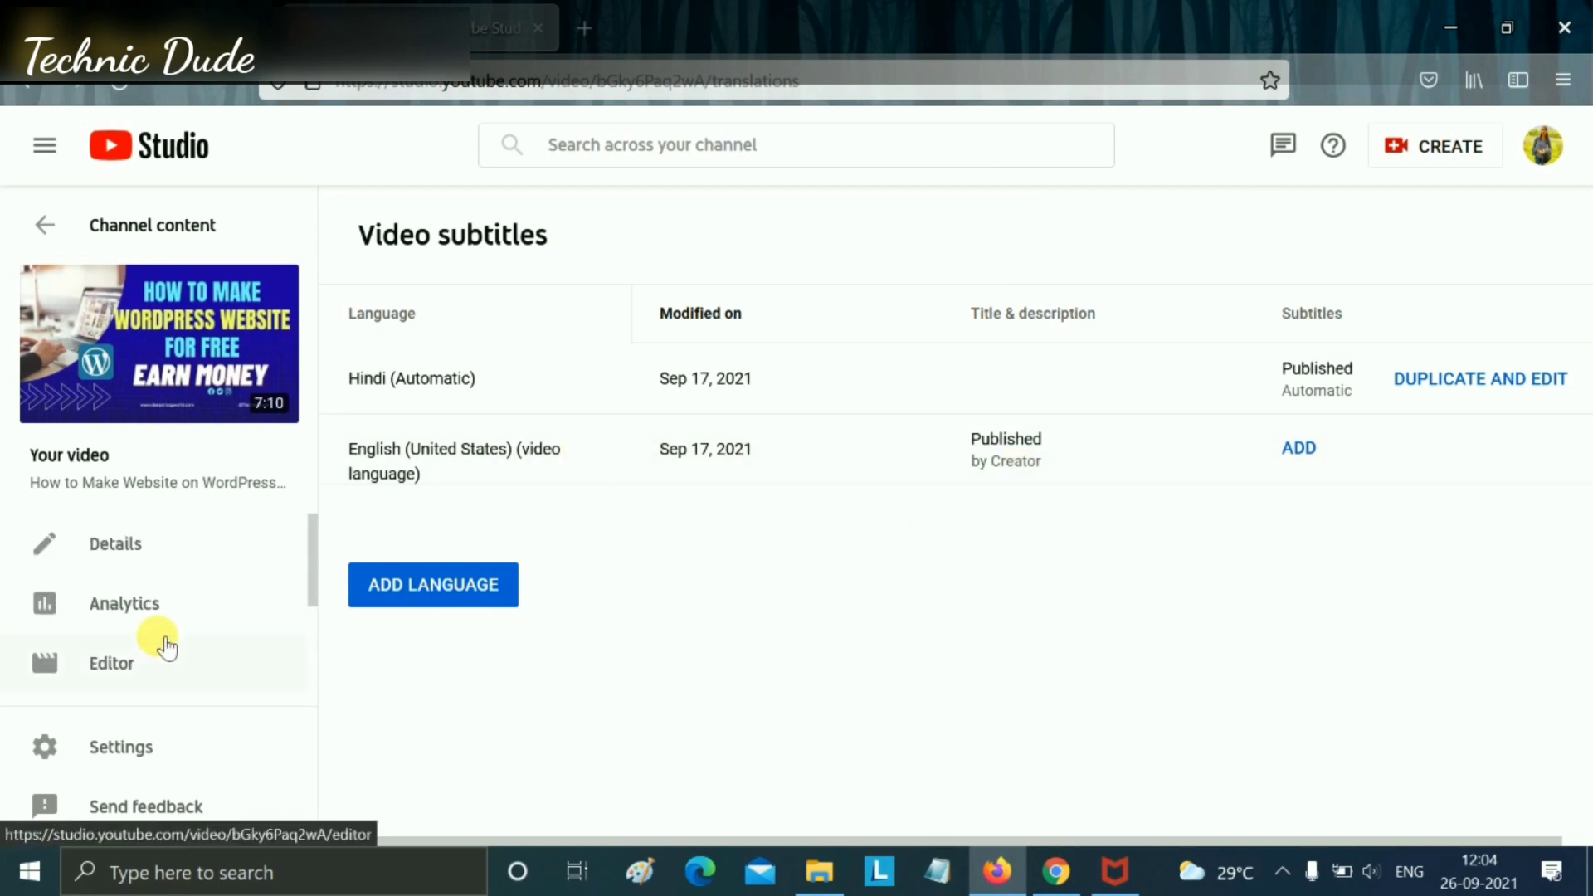
left_click(149, 546)
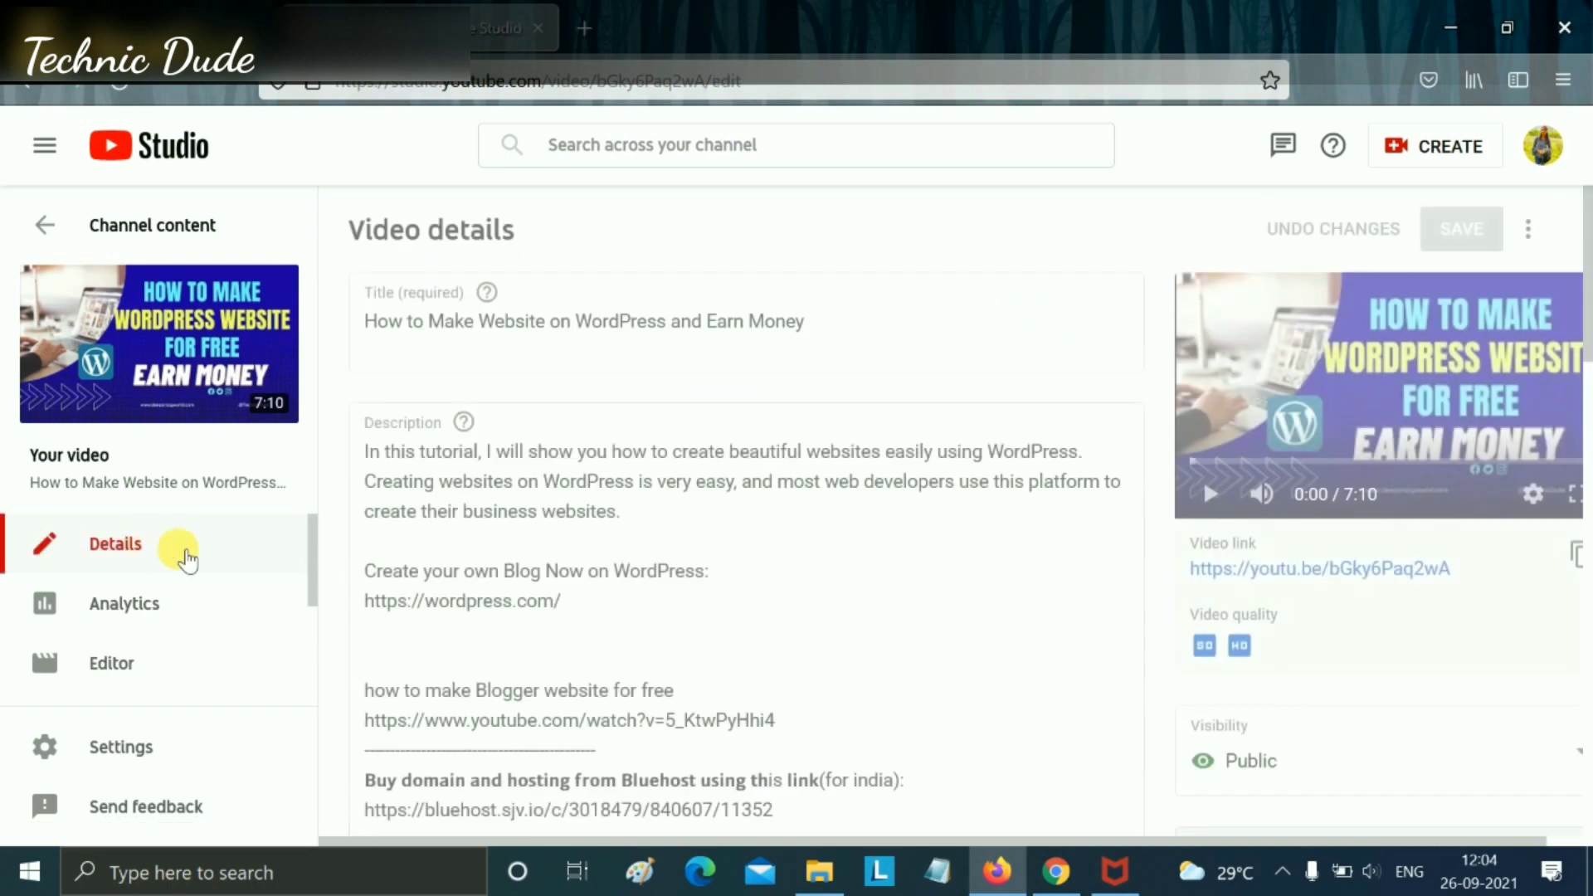
scroll(1286, 556, "down", 5)
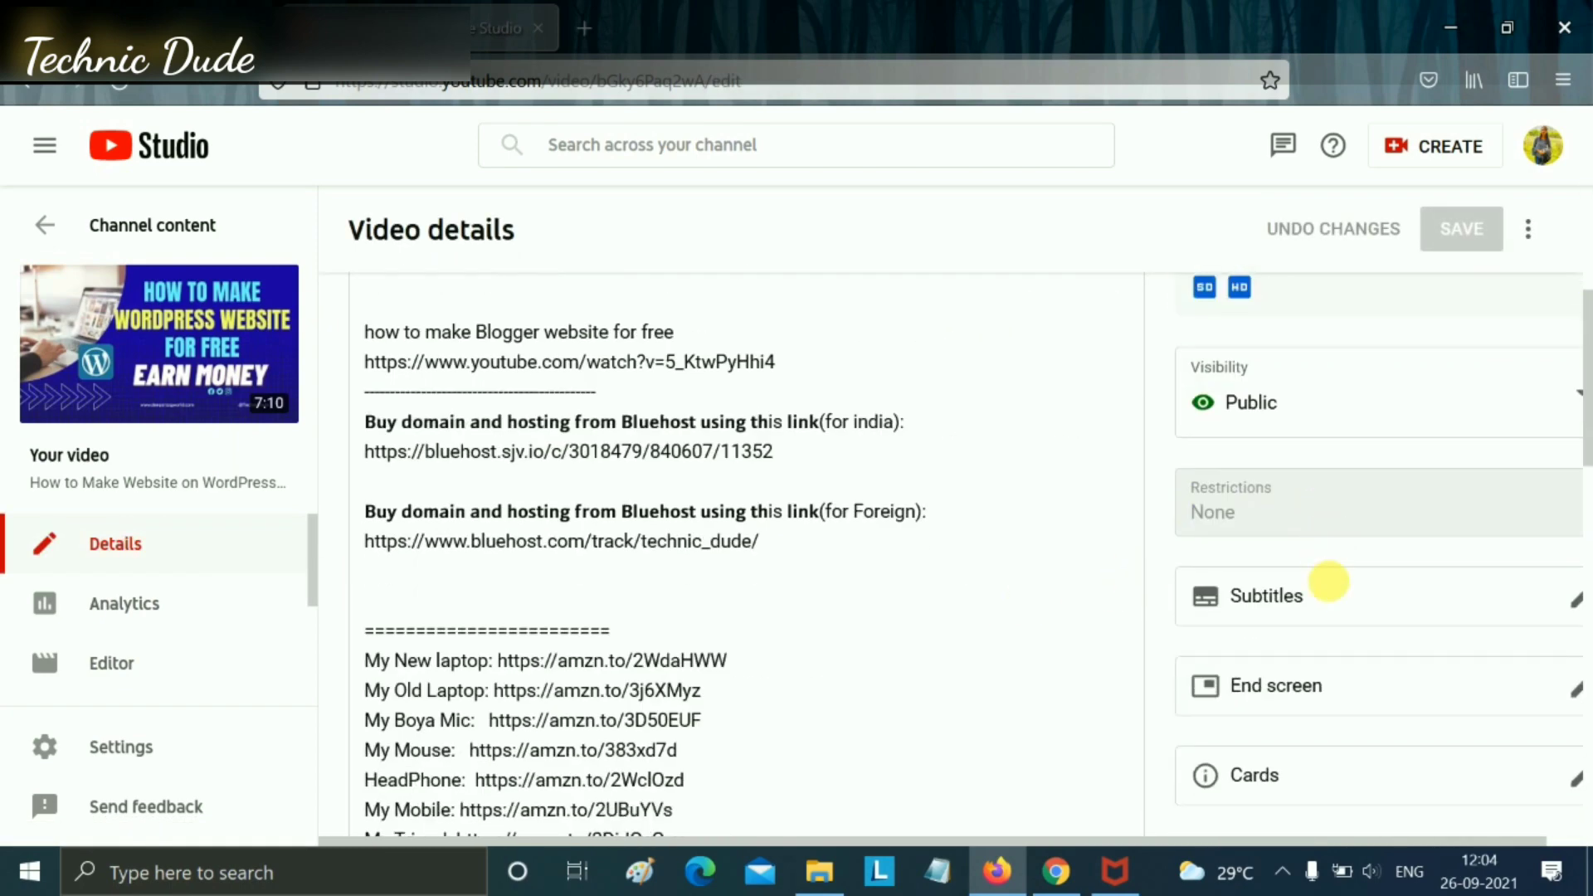
left_click(1309, 603)
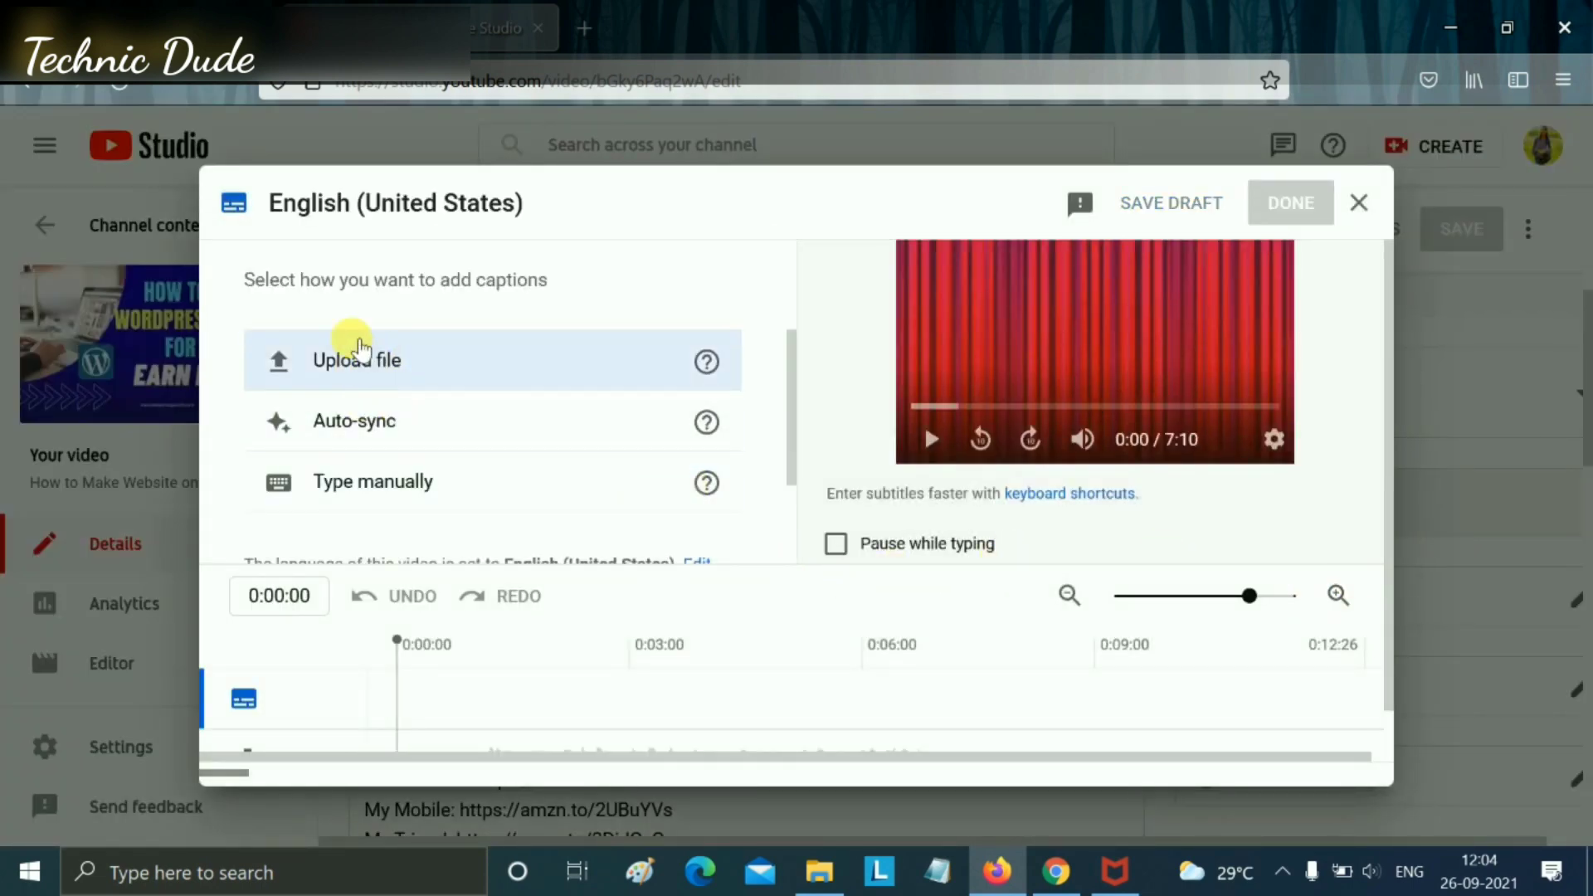
left_click_drag(234, 280, 578, 259)
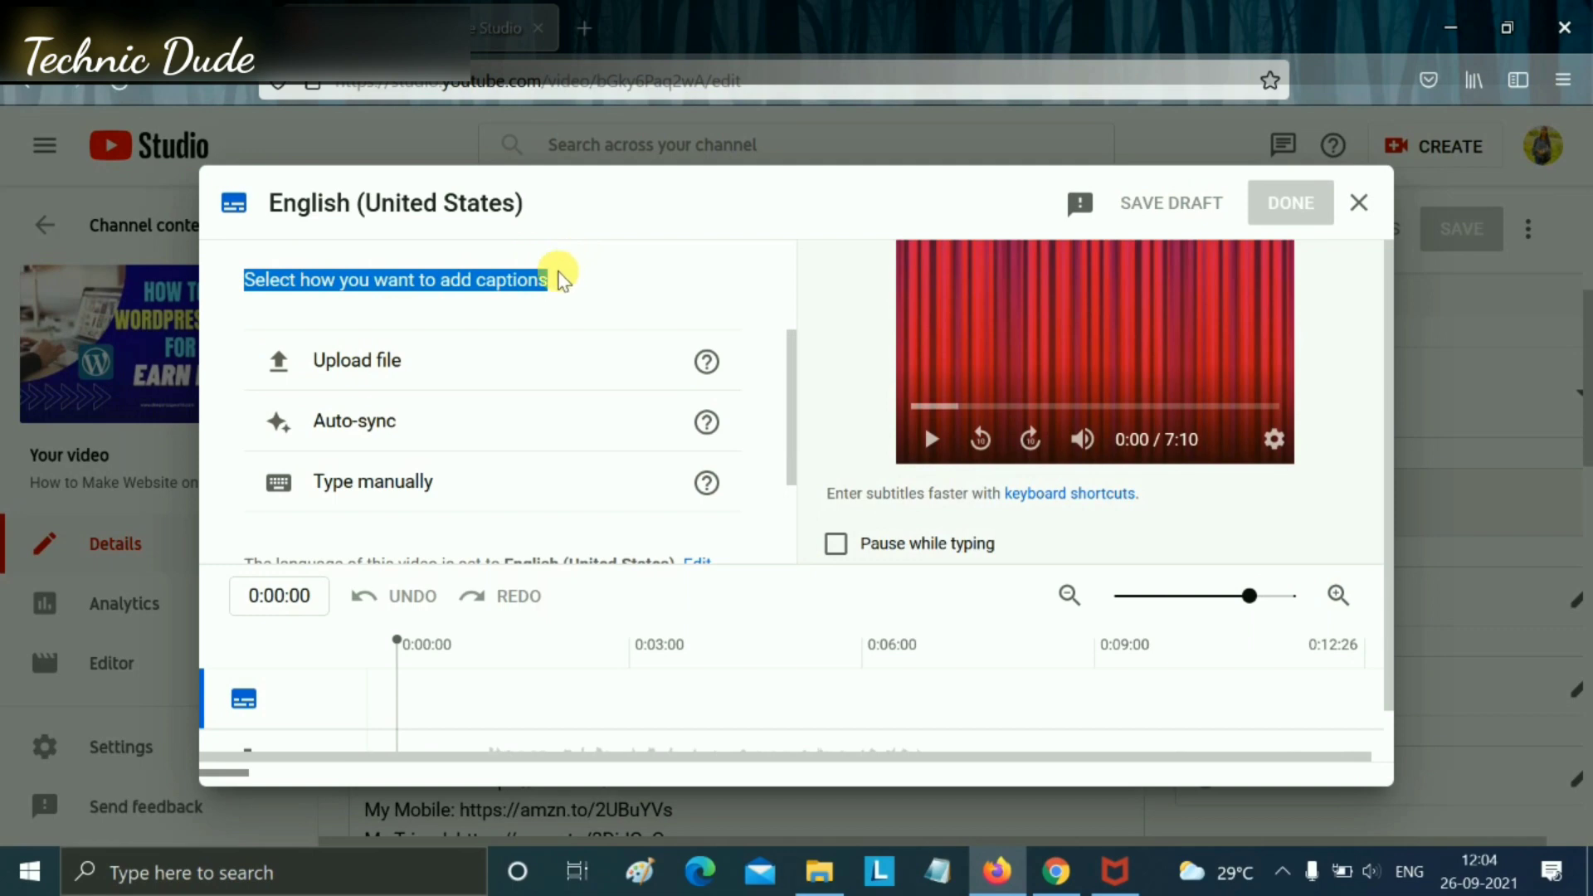
left_click(583, 289)
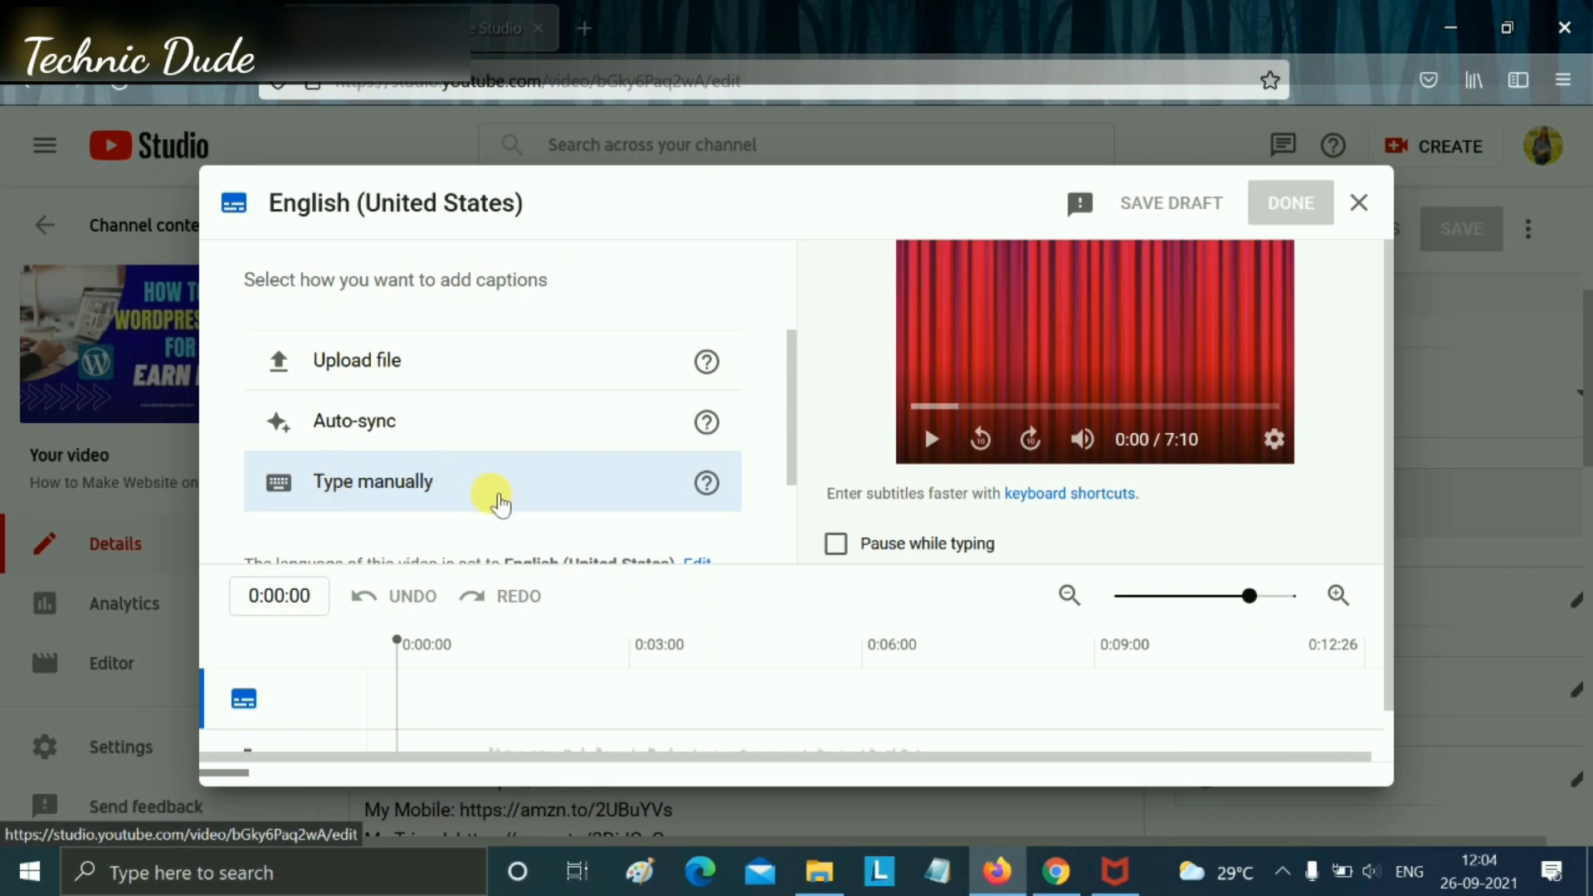
left_click(488, 496)
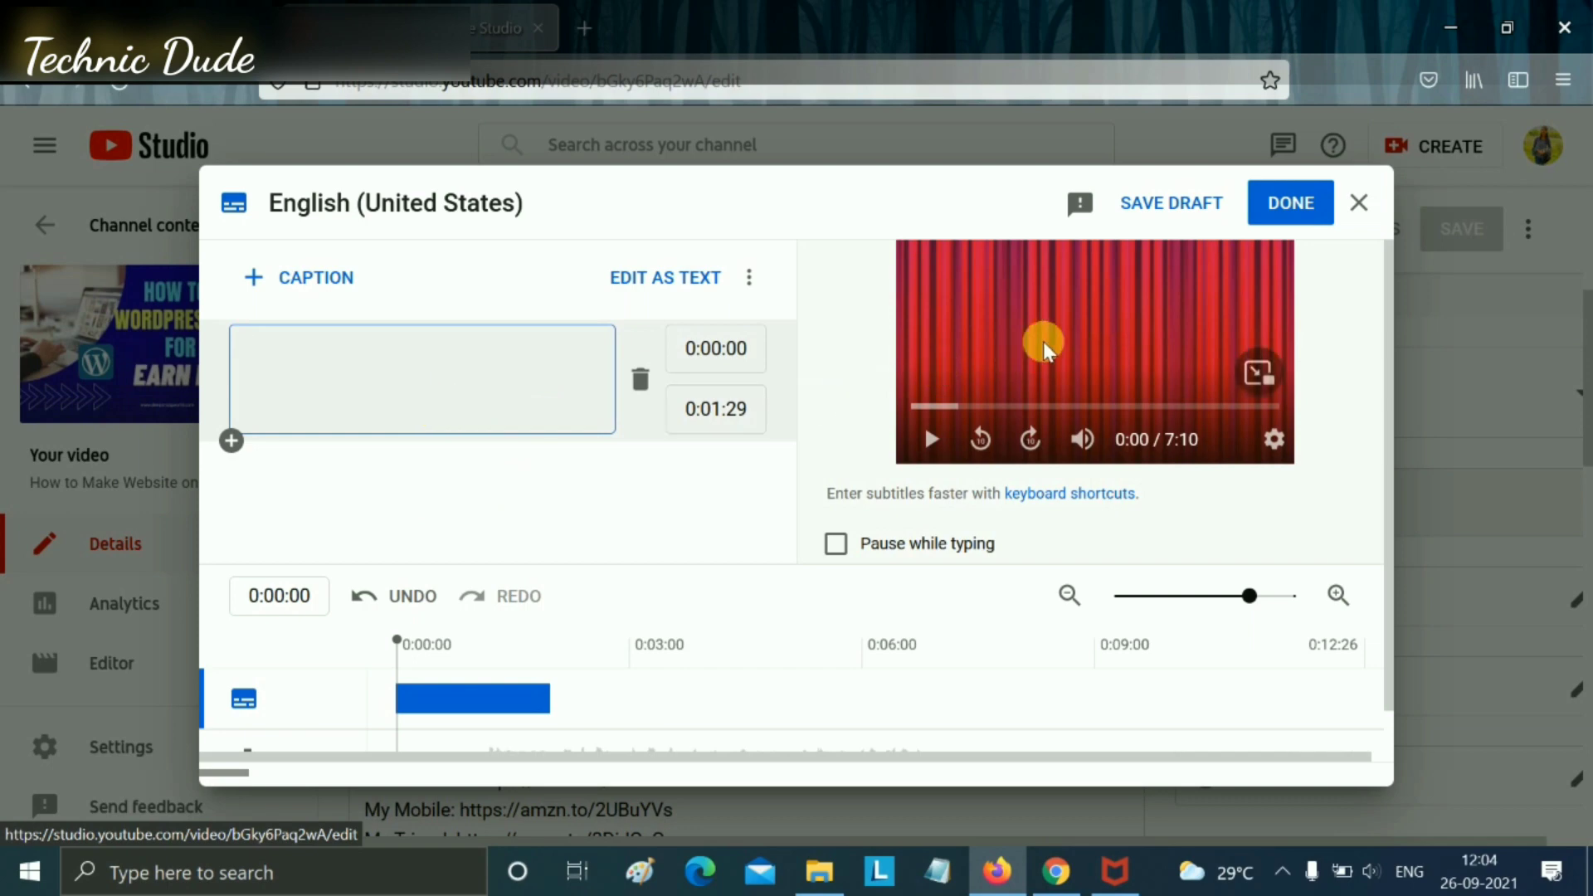
- Preview the video's opening, then write the first caption as "Hello Gus , welcome in my youtube channel" and publish the subtitles
left_click(937, 446)
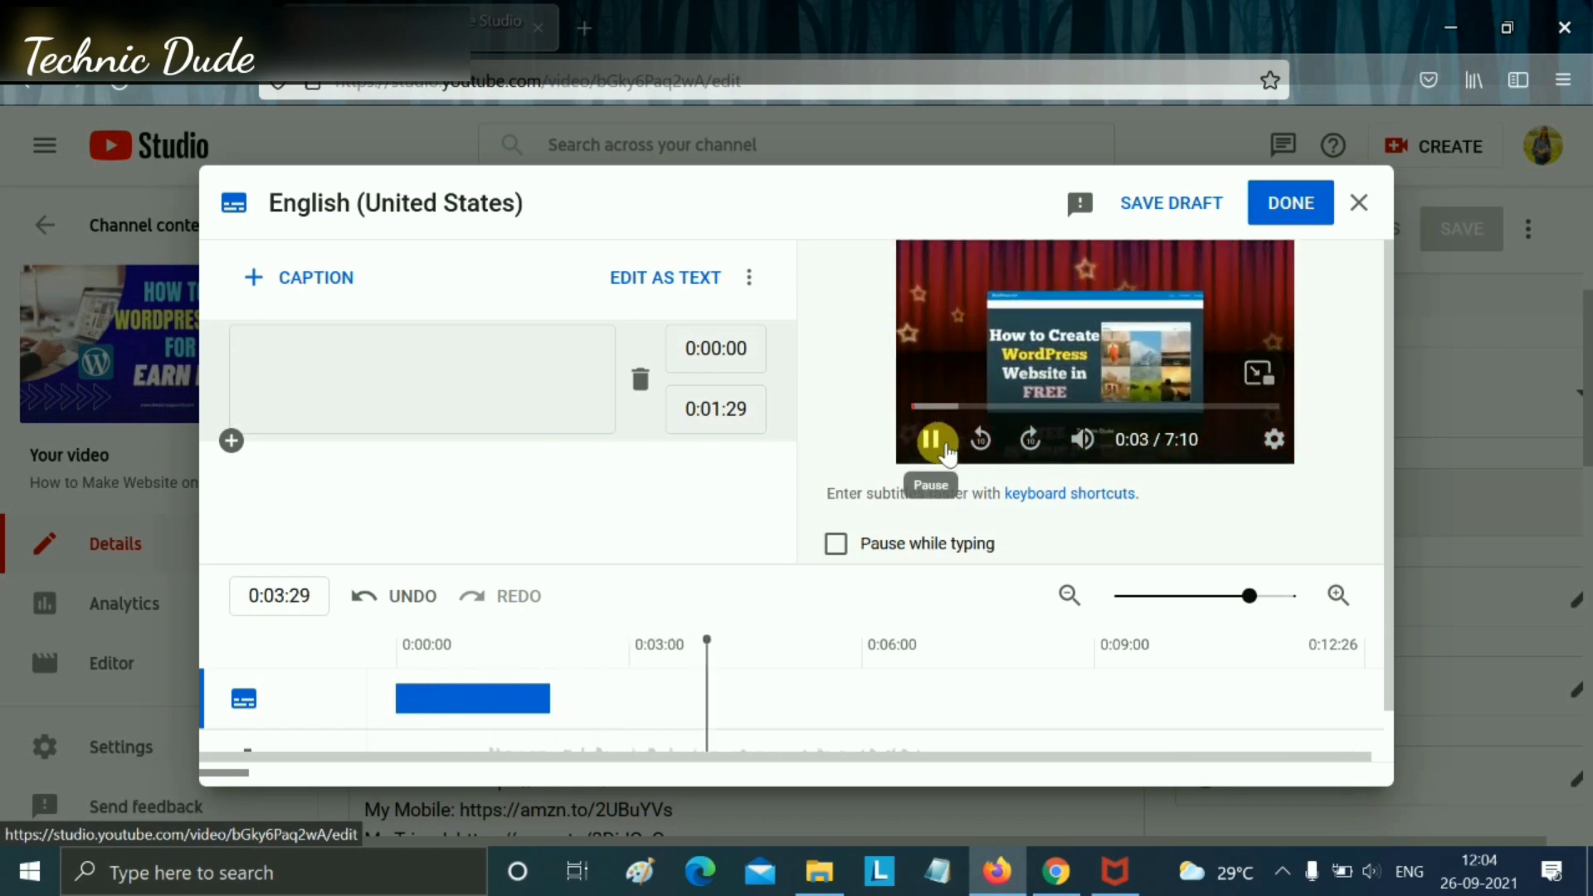
left_click(936, 446)
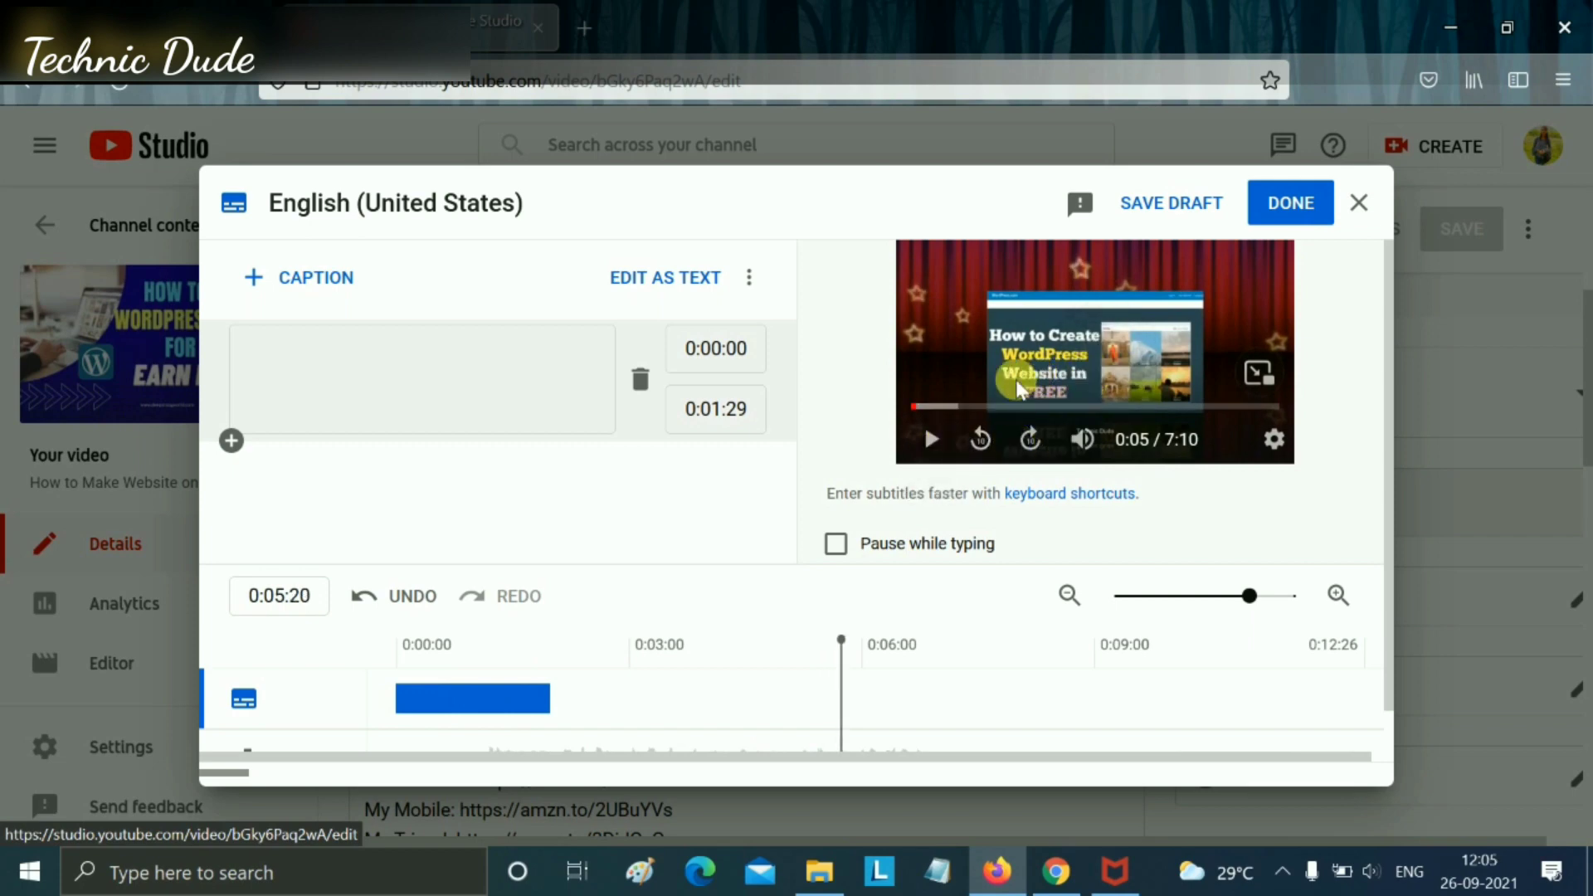
left_click(324, 366)
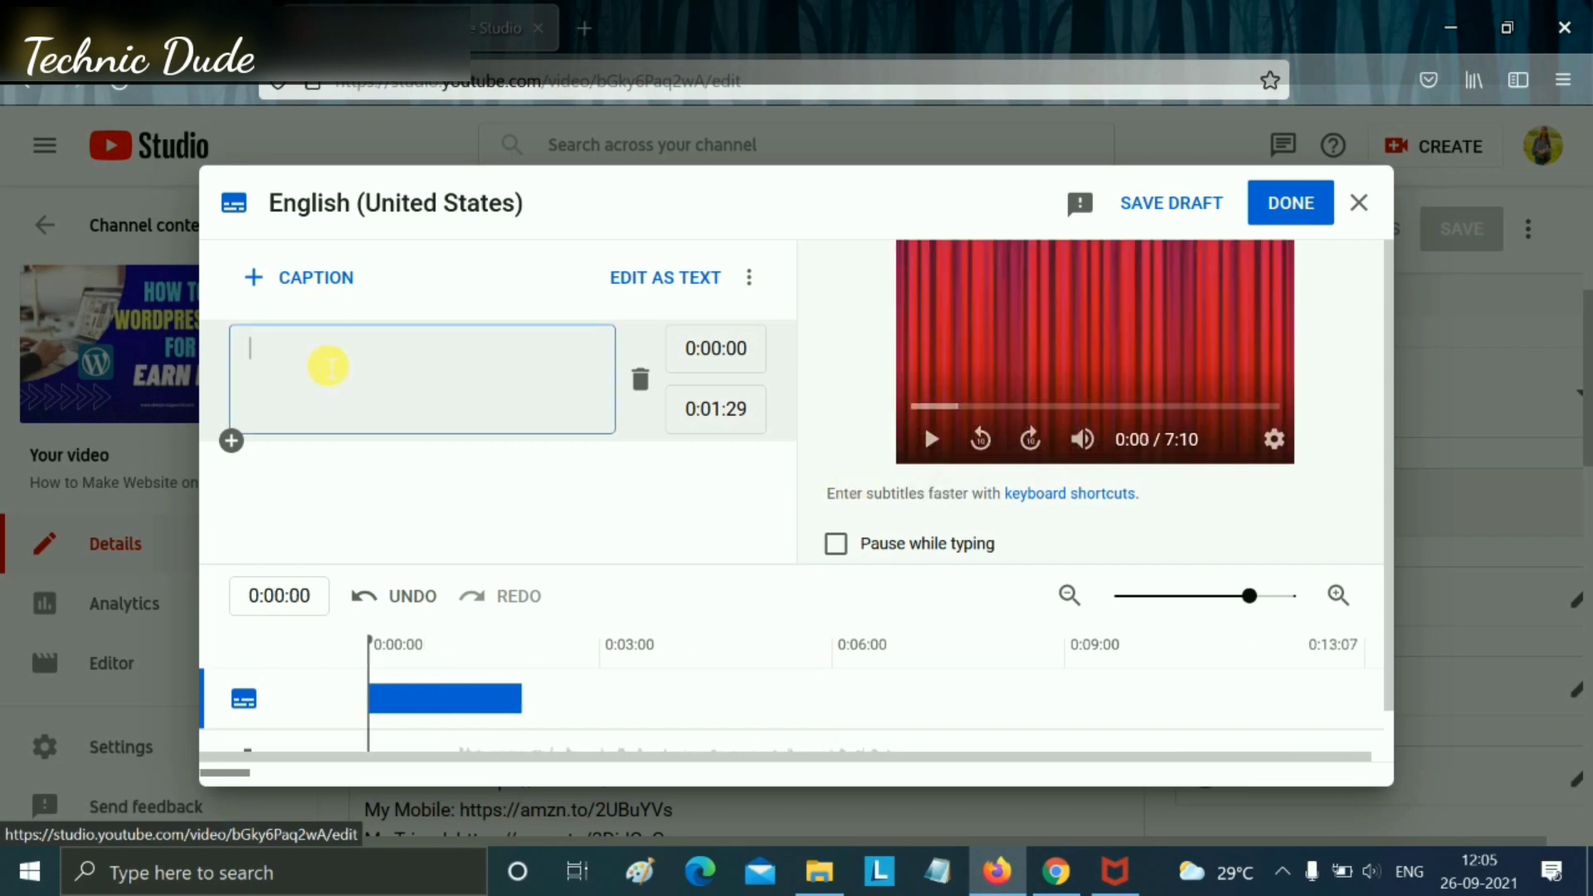
type("Hello")
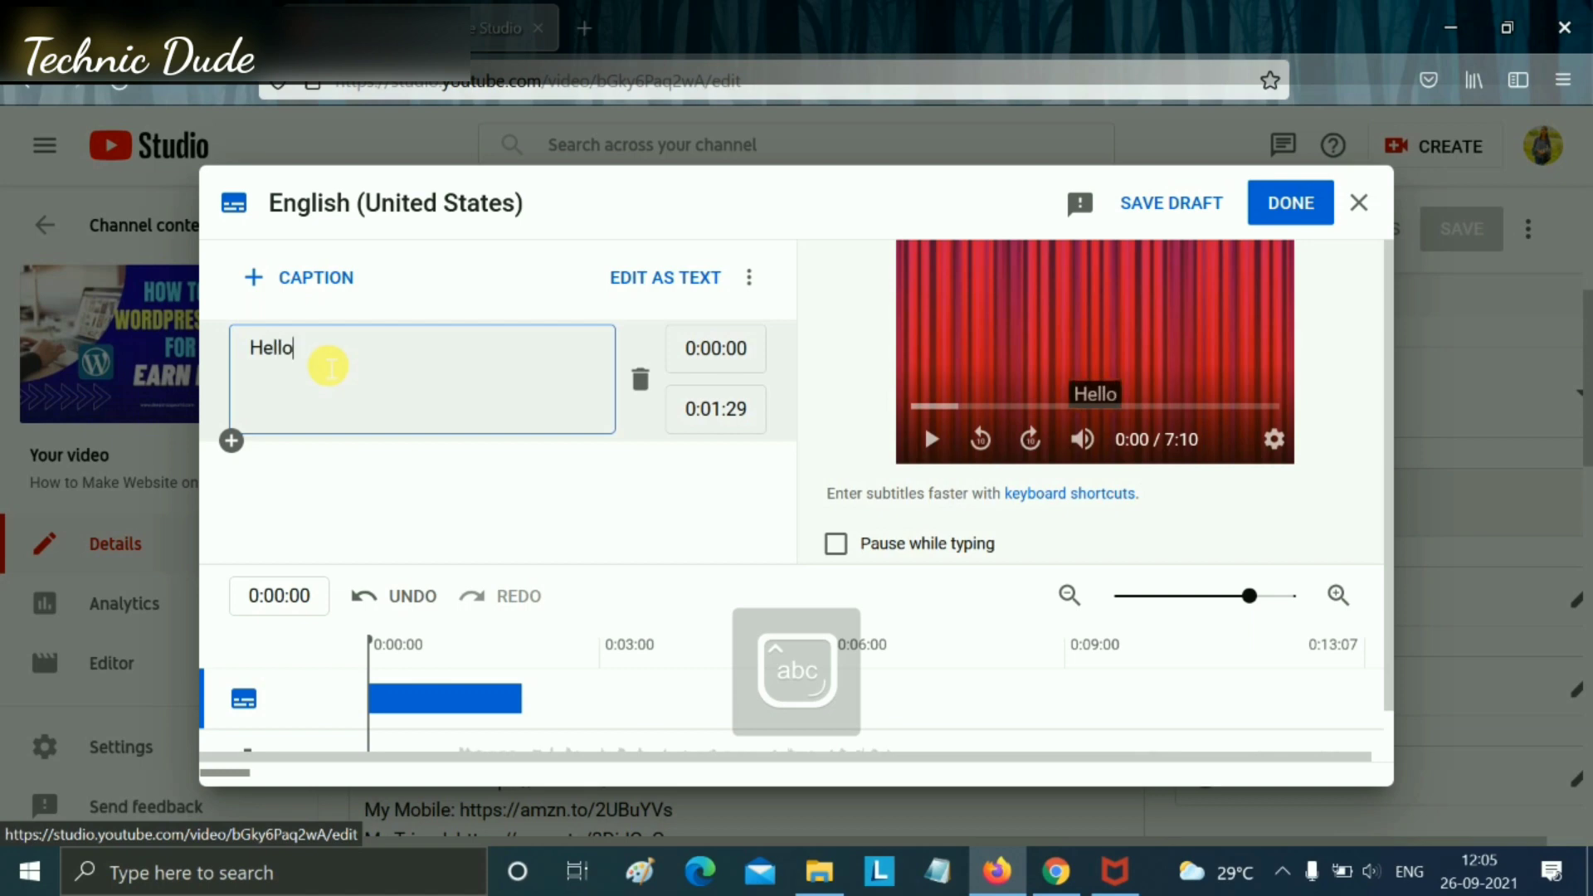
type(" Gyu")
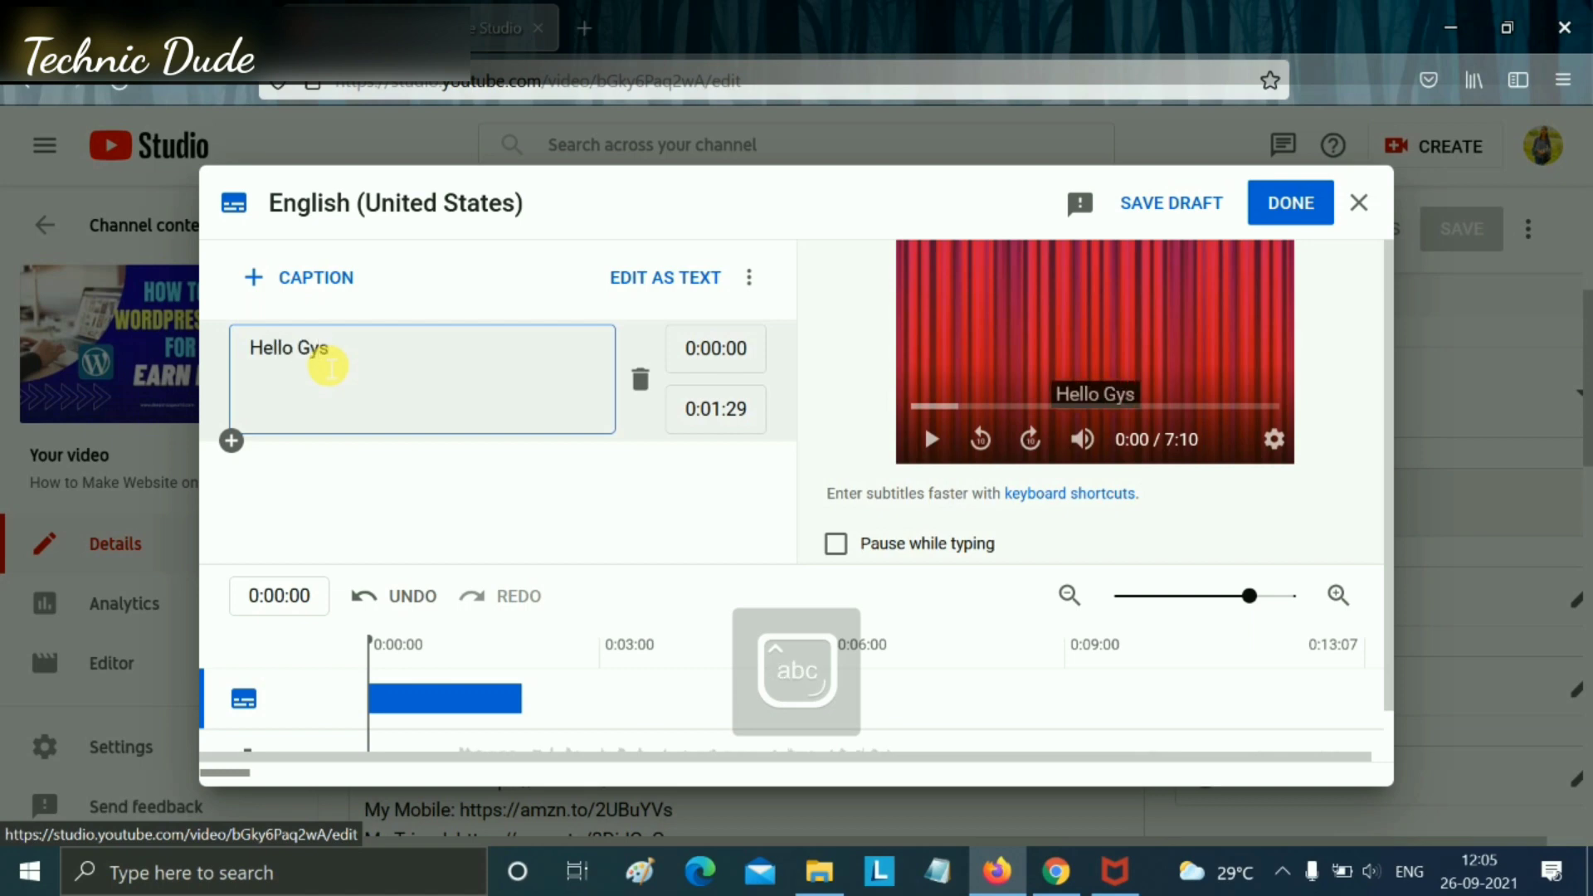
key("BackSpace")
key("BackSpace")
type("us , we")
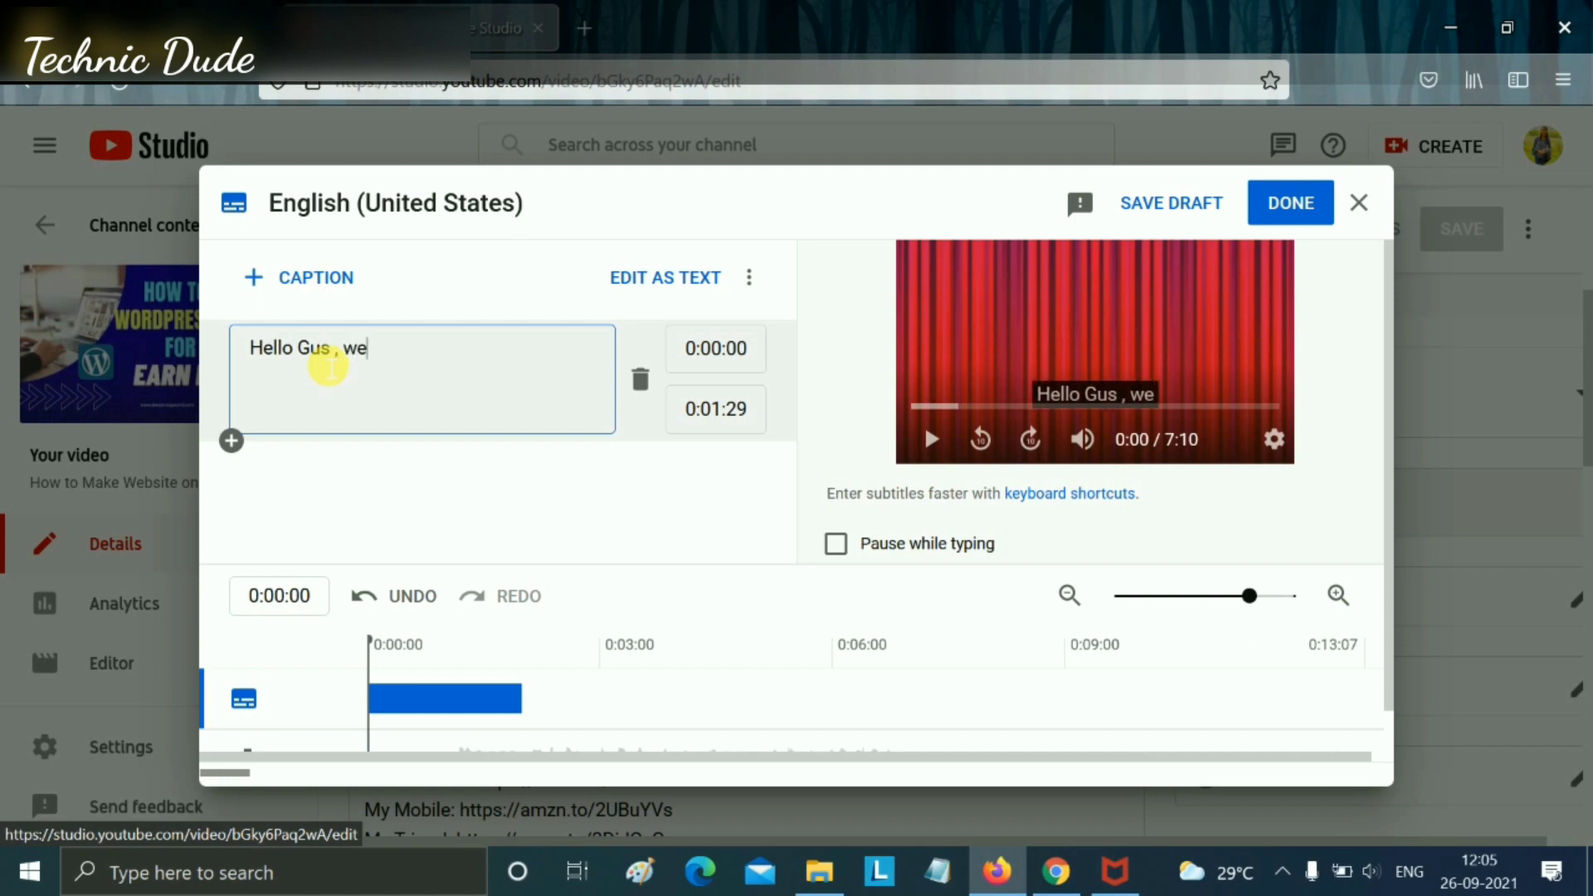
type("lcome in m")
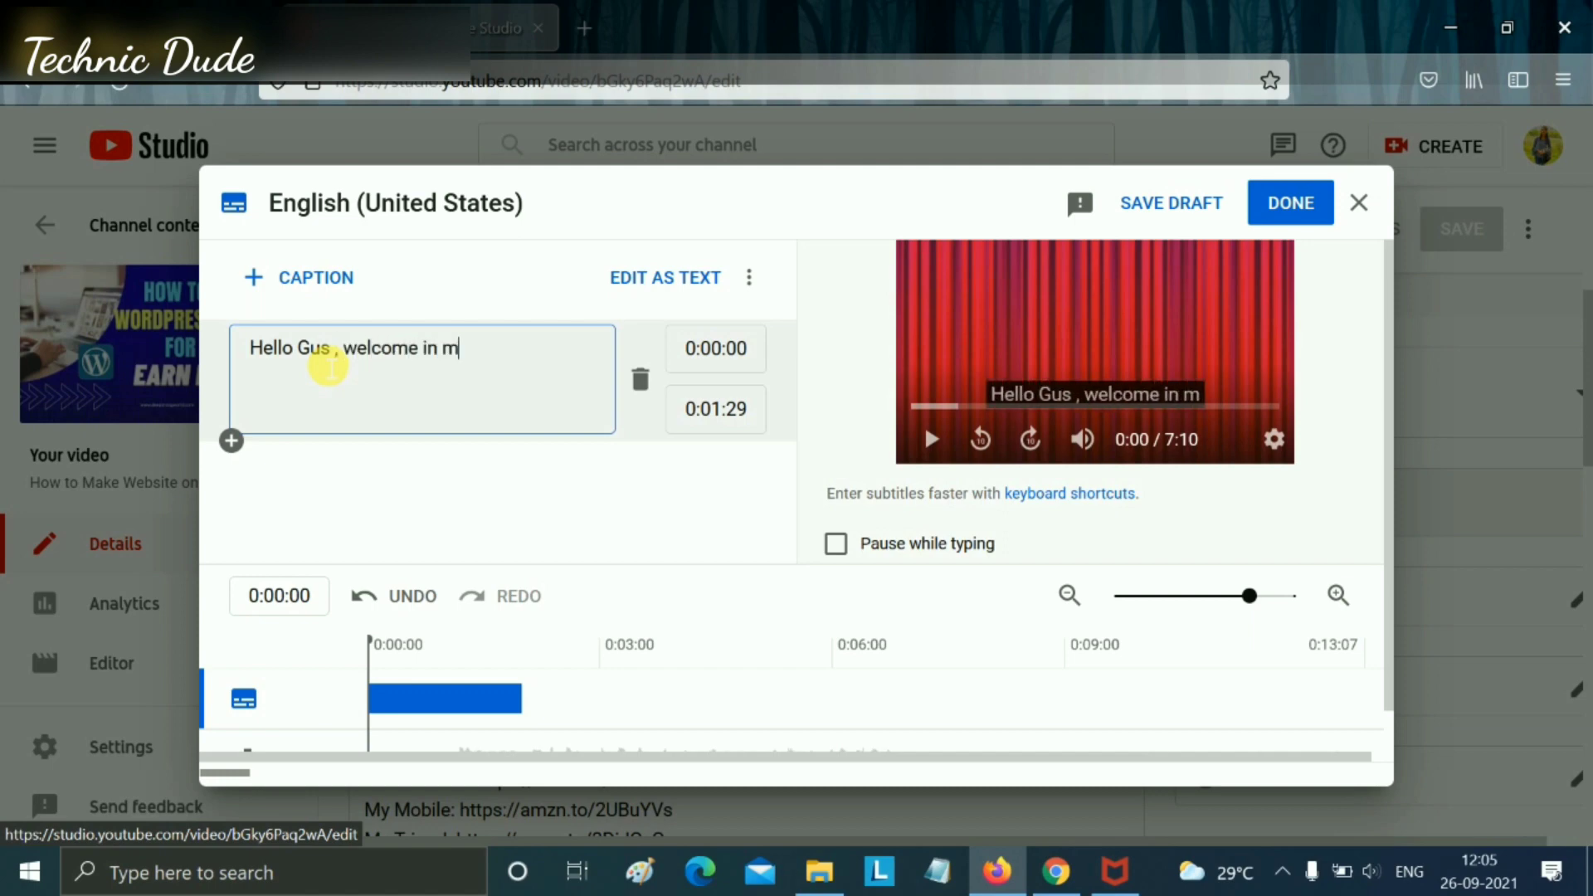
type("y youtube channel")
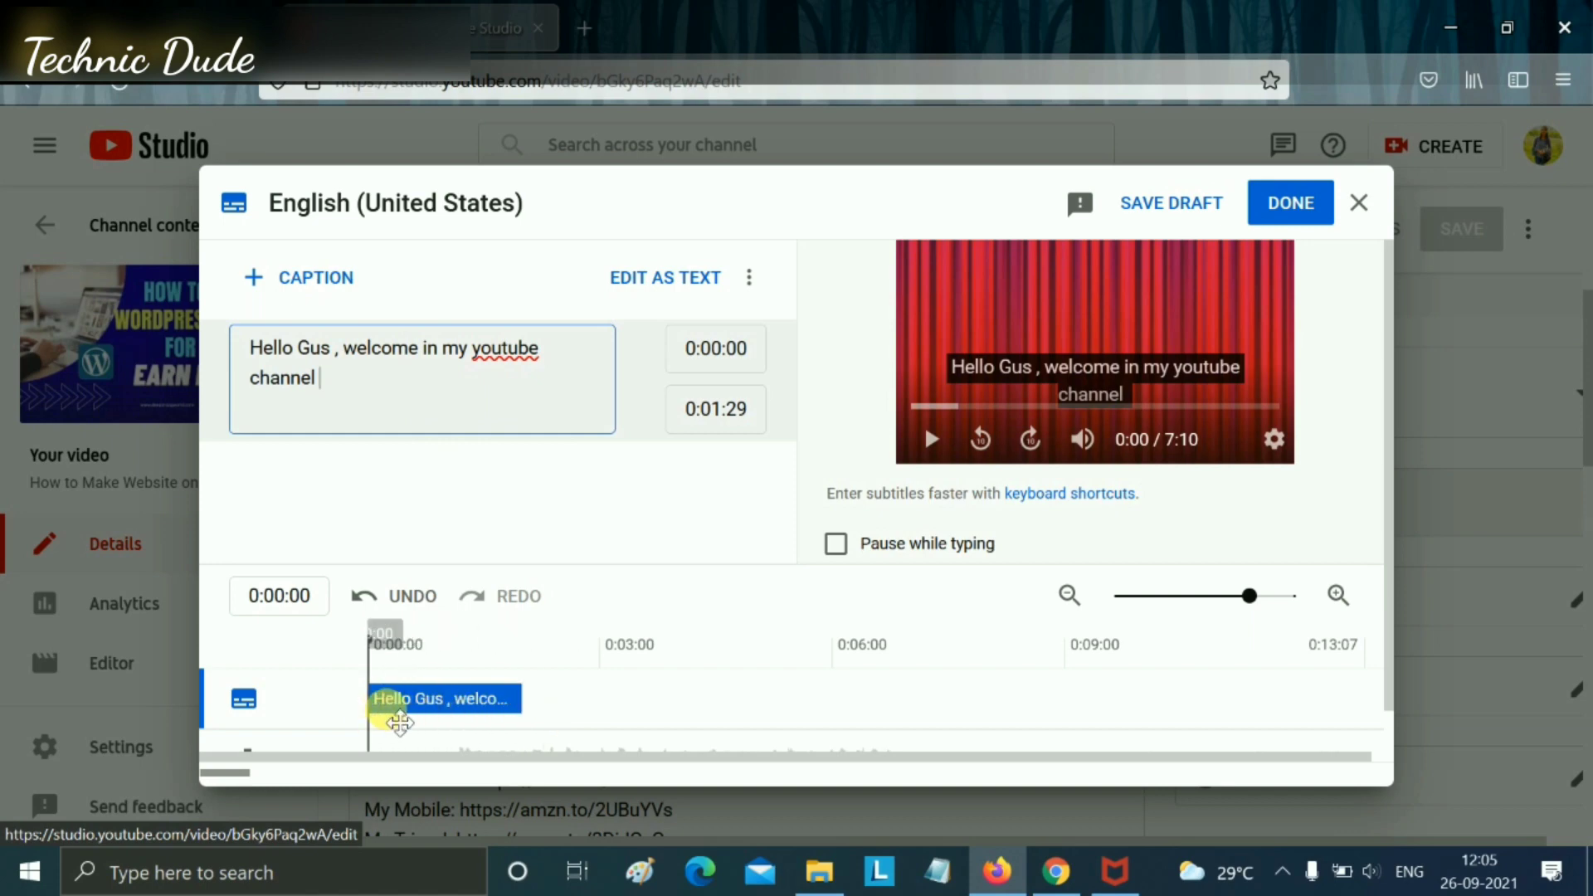
left_click(1290, 208)
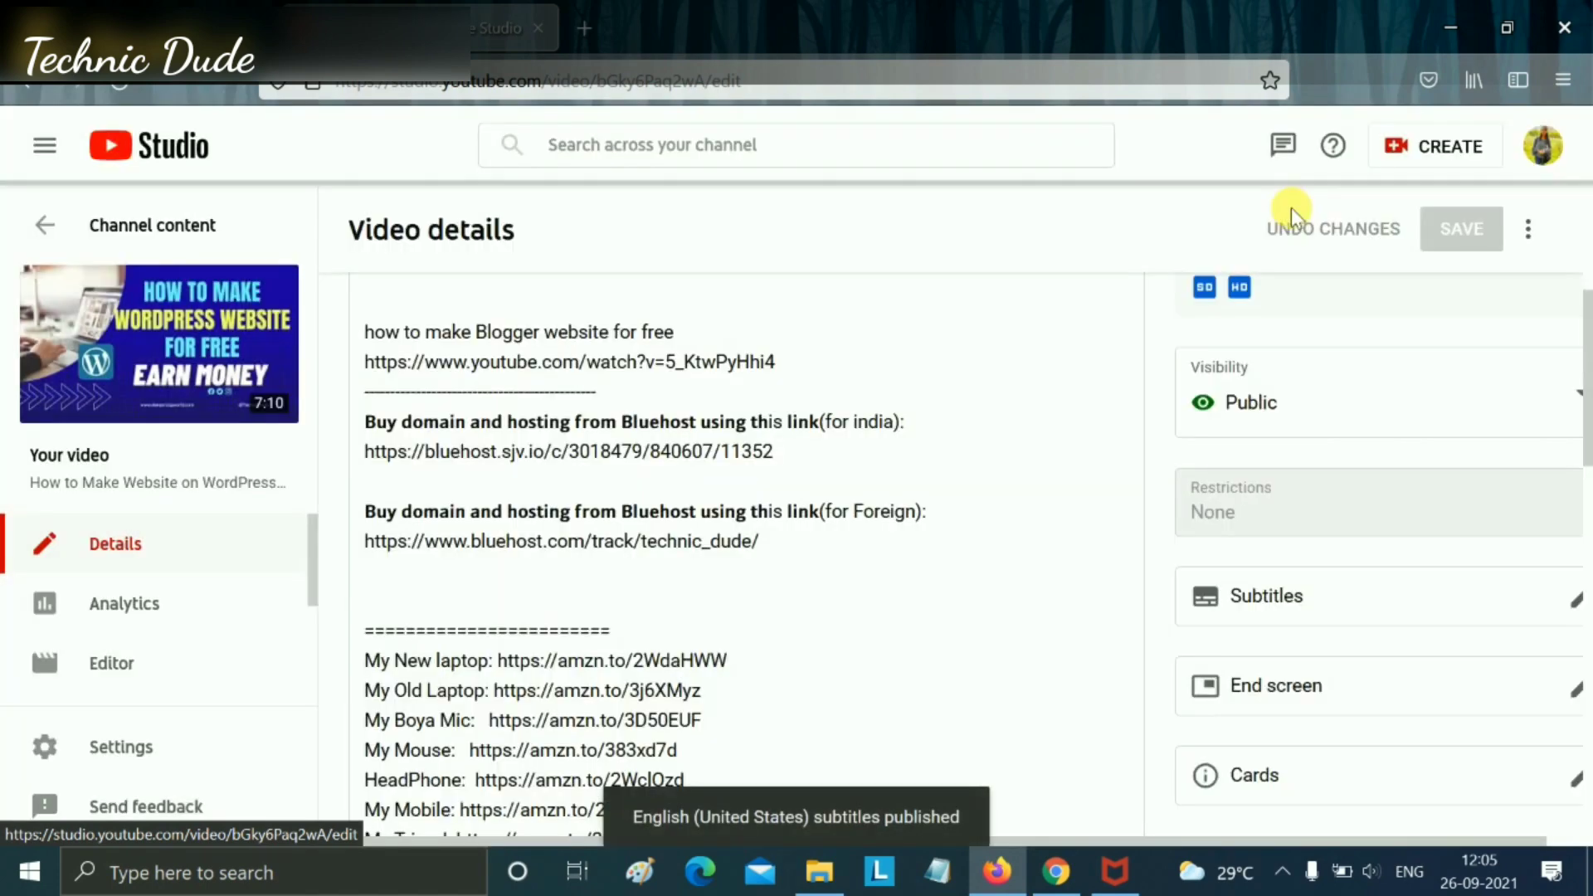
- Shorten the first caption to end at 0:01:14 and publish the subtitles with an empty second caption after it
left_click(1377, 602)
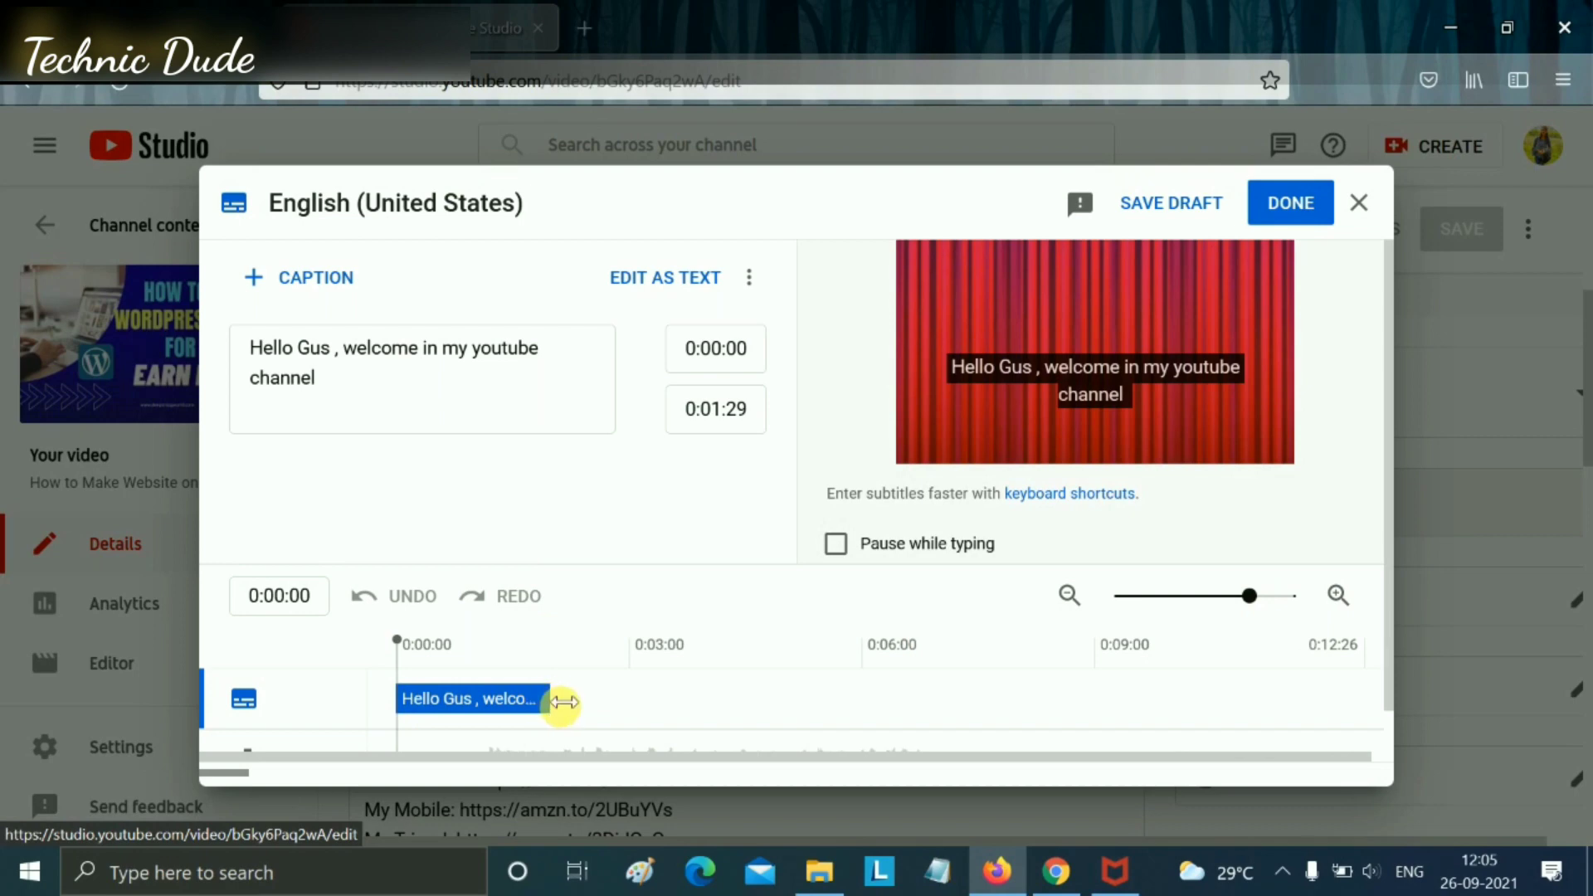
left_click_drag(560, 703, 497, 704)
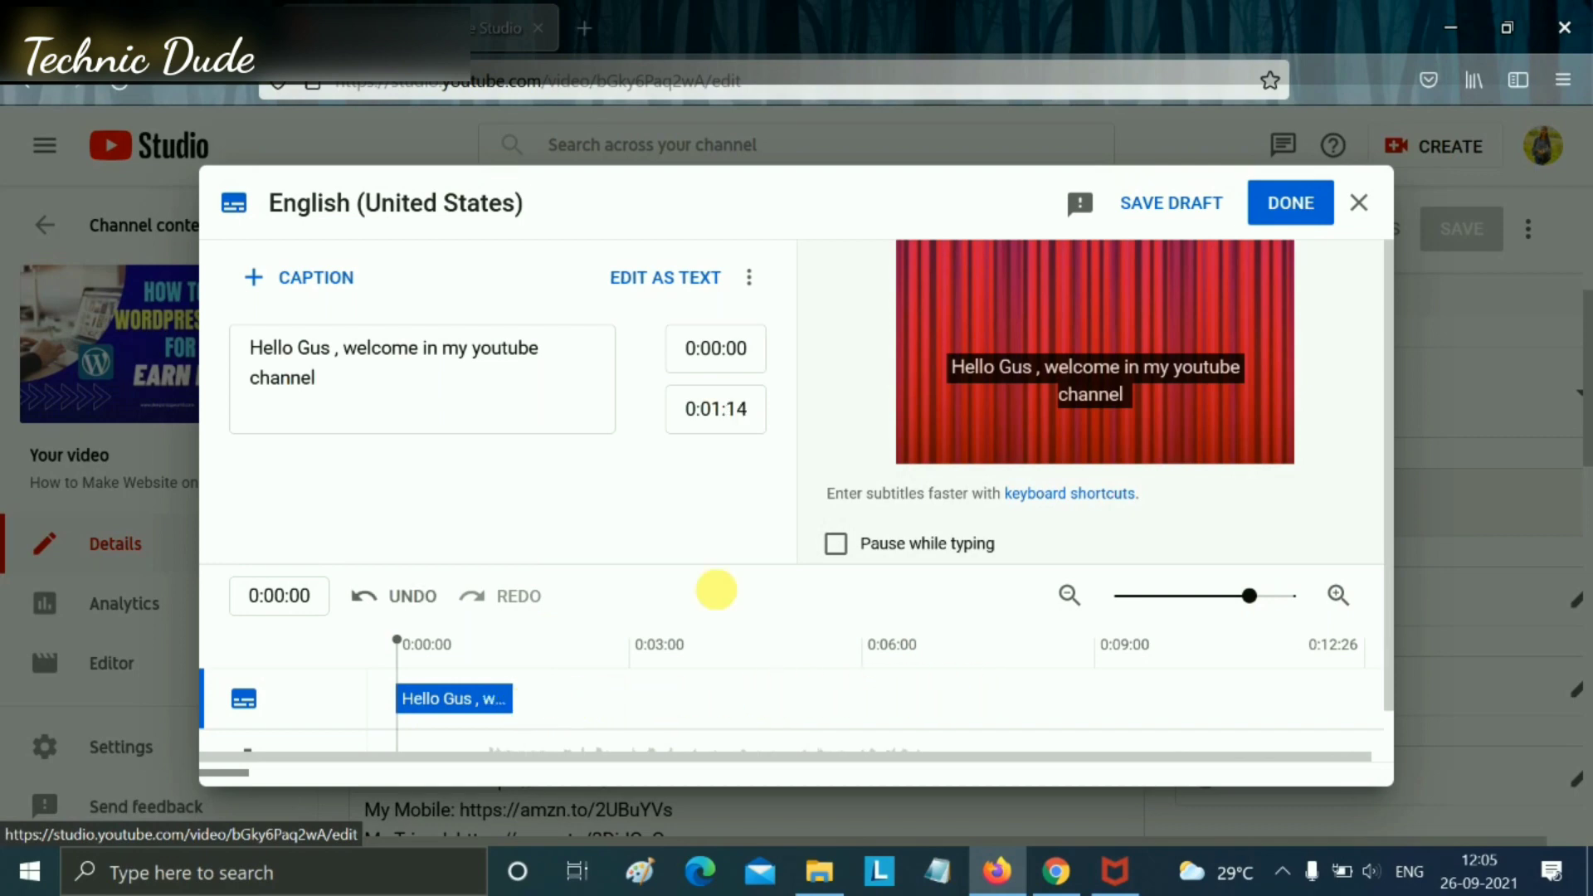
left_click(322, 281)
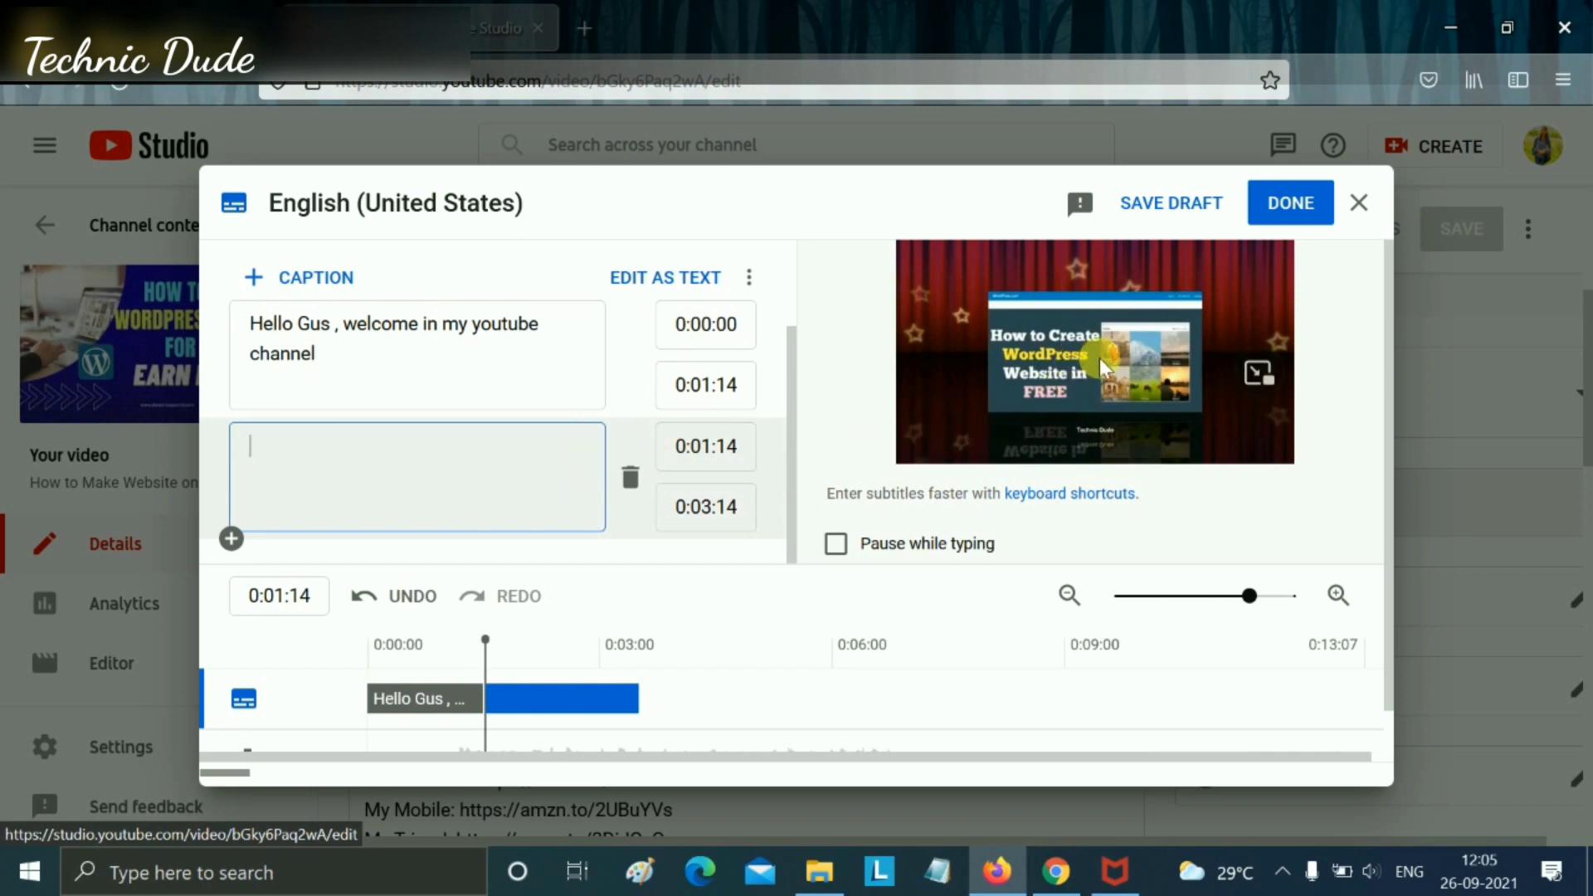
left_click(1277, 212)
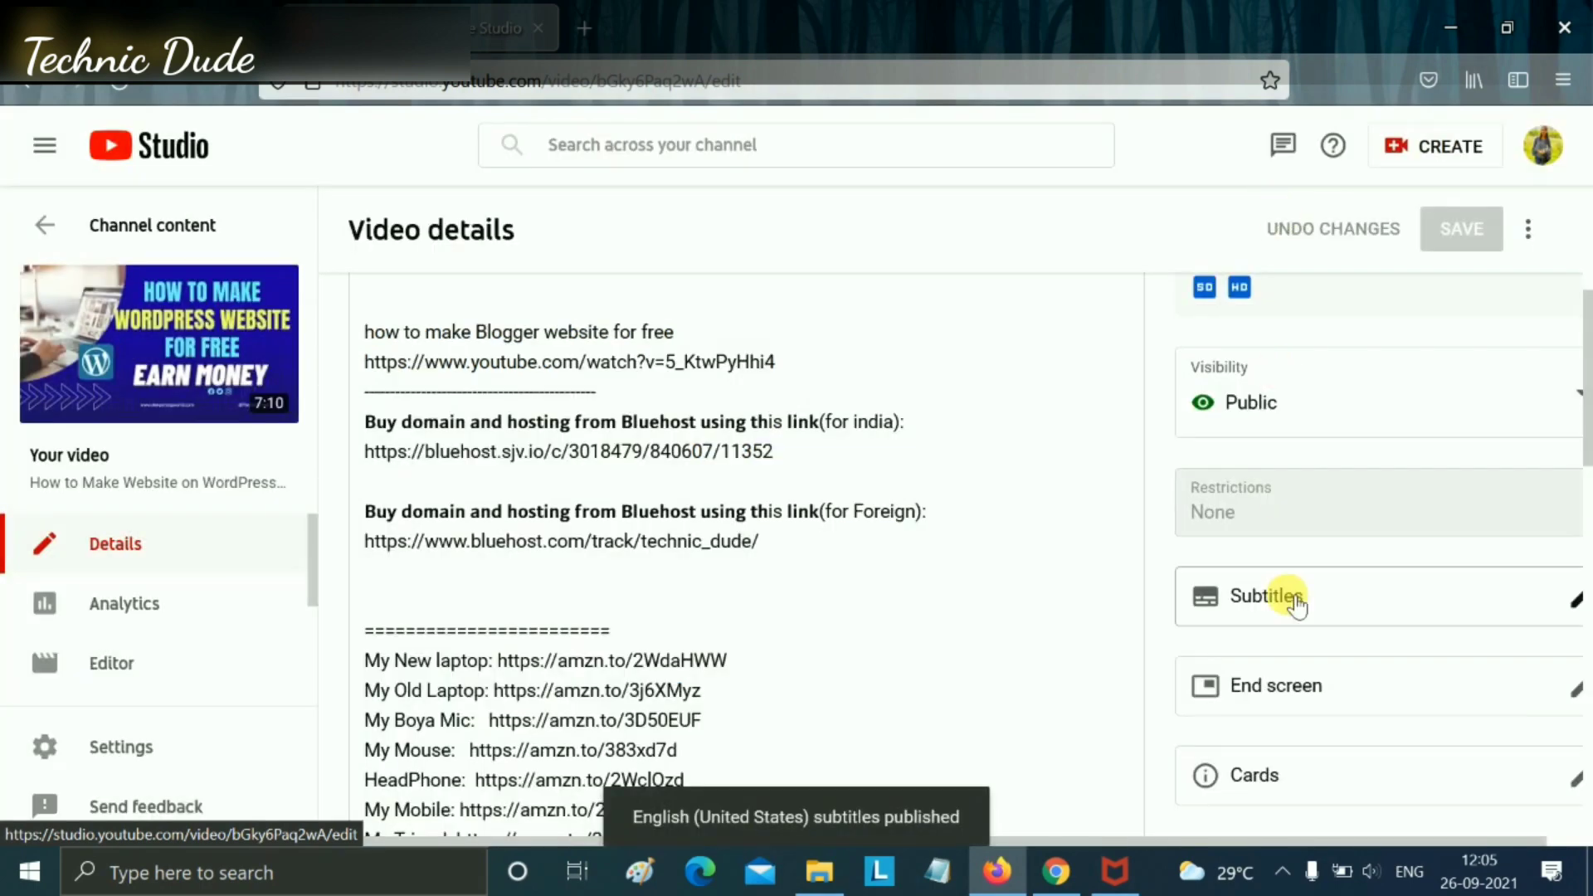
- Reopen the English (United States) subtitles and play the video from the start of the empty second caption, then pause it
left_click(1297, 606)
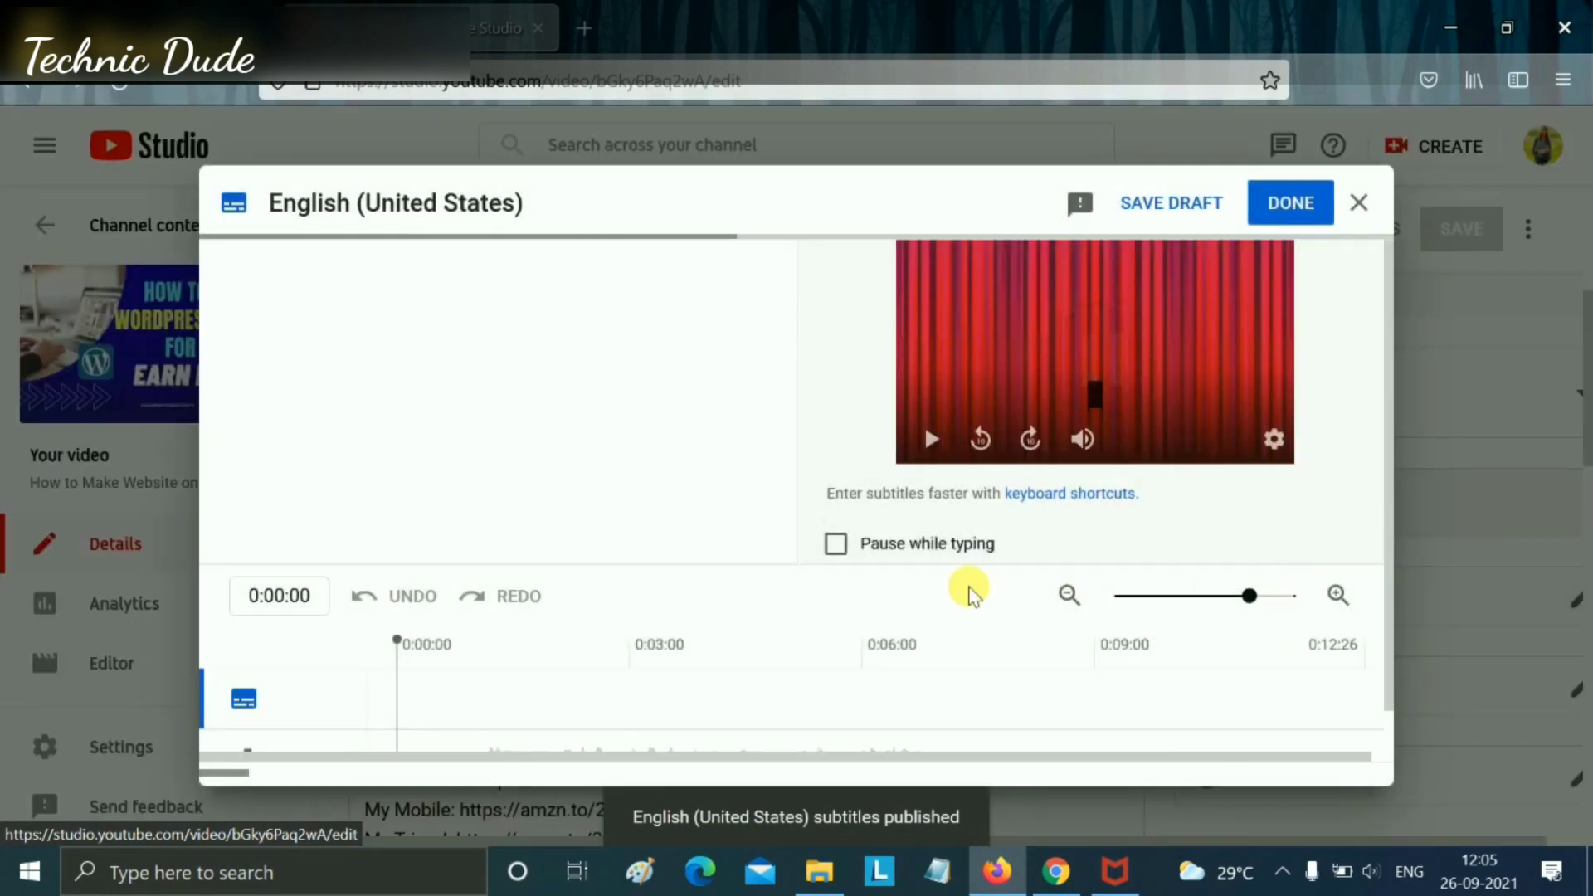
left_click(418, 486)
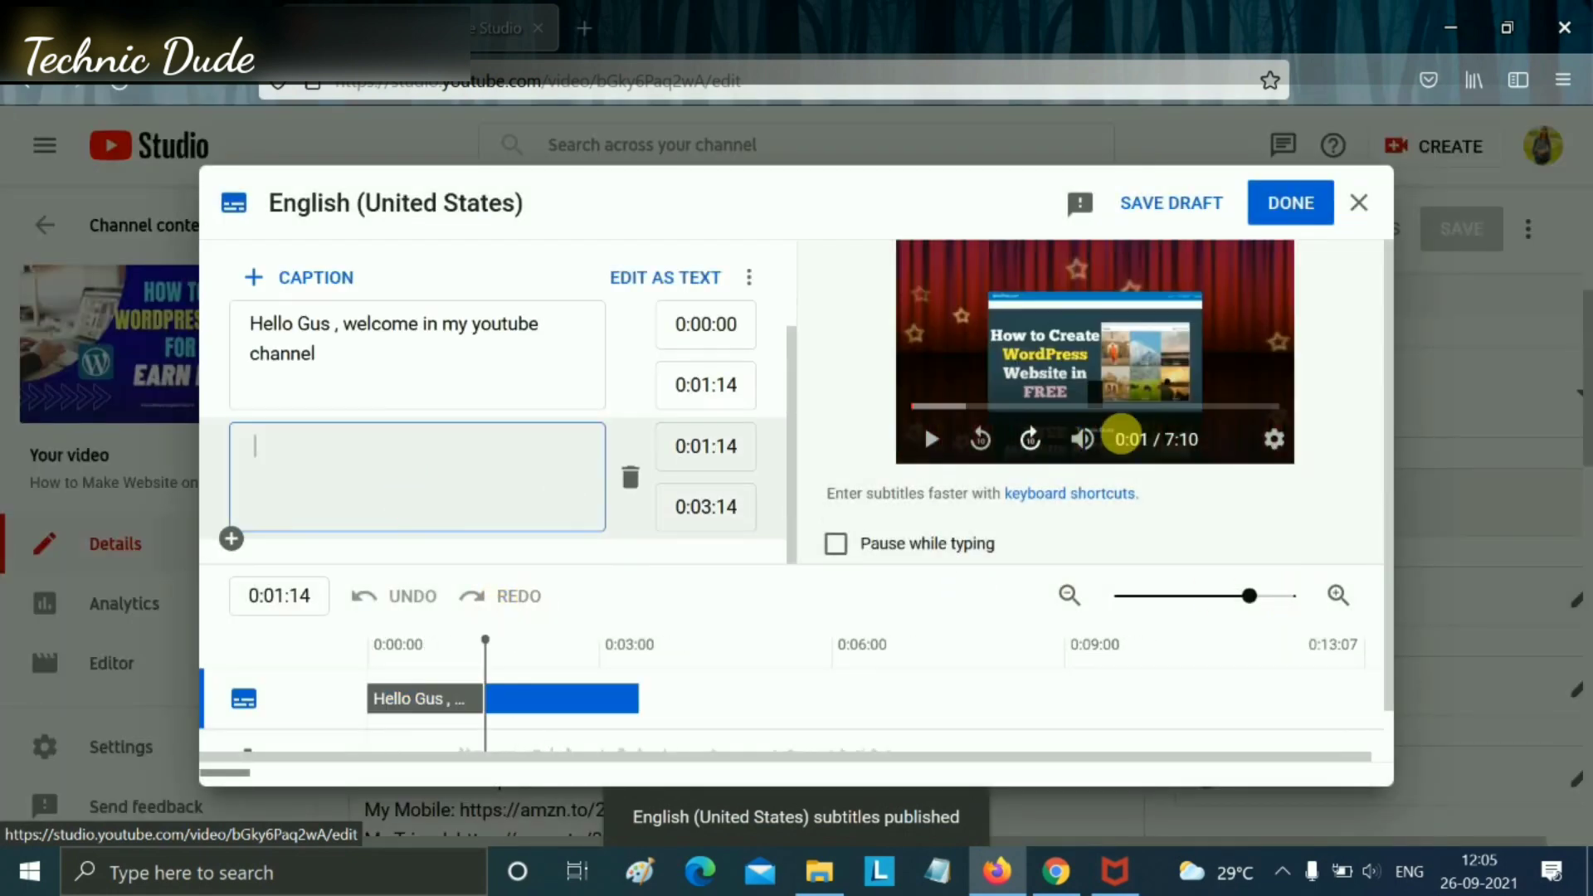
left_click(944, 446)
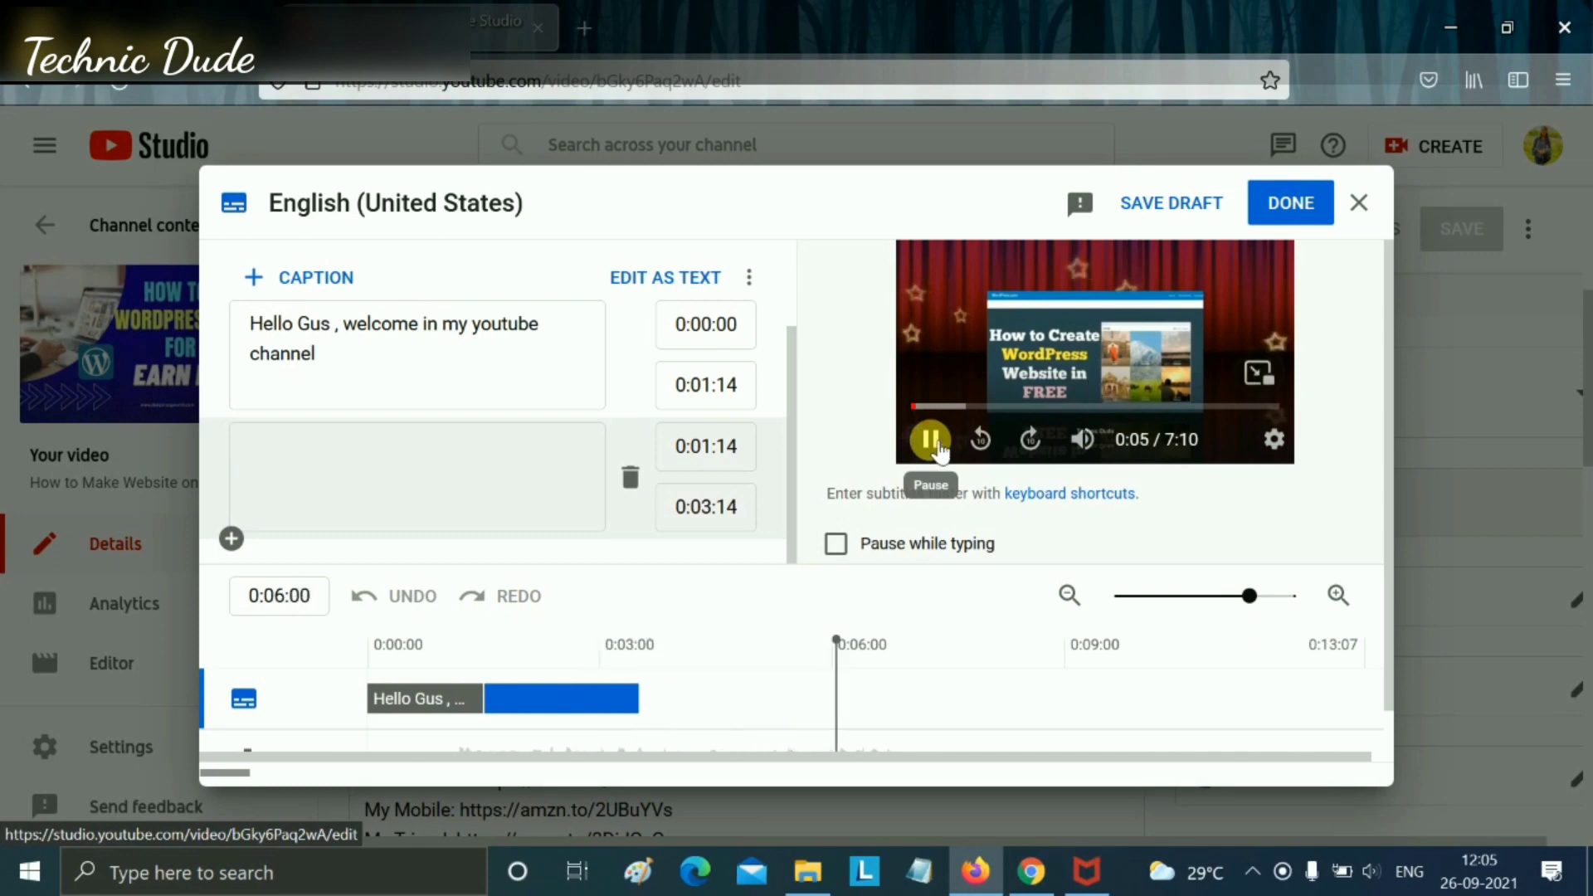
left_click(933, 442)
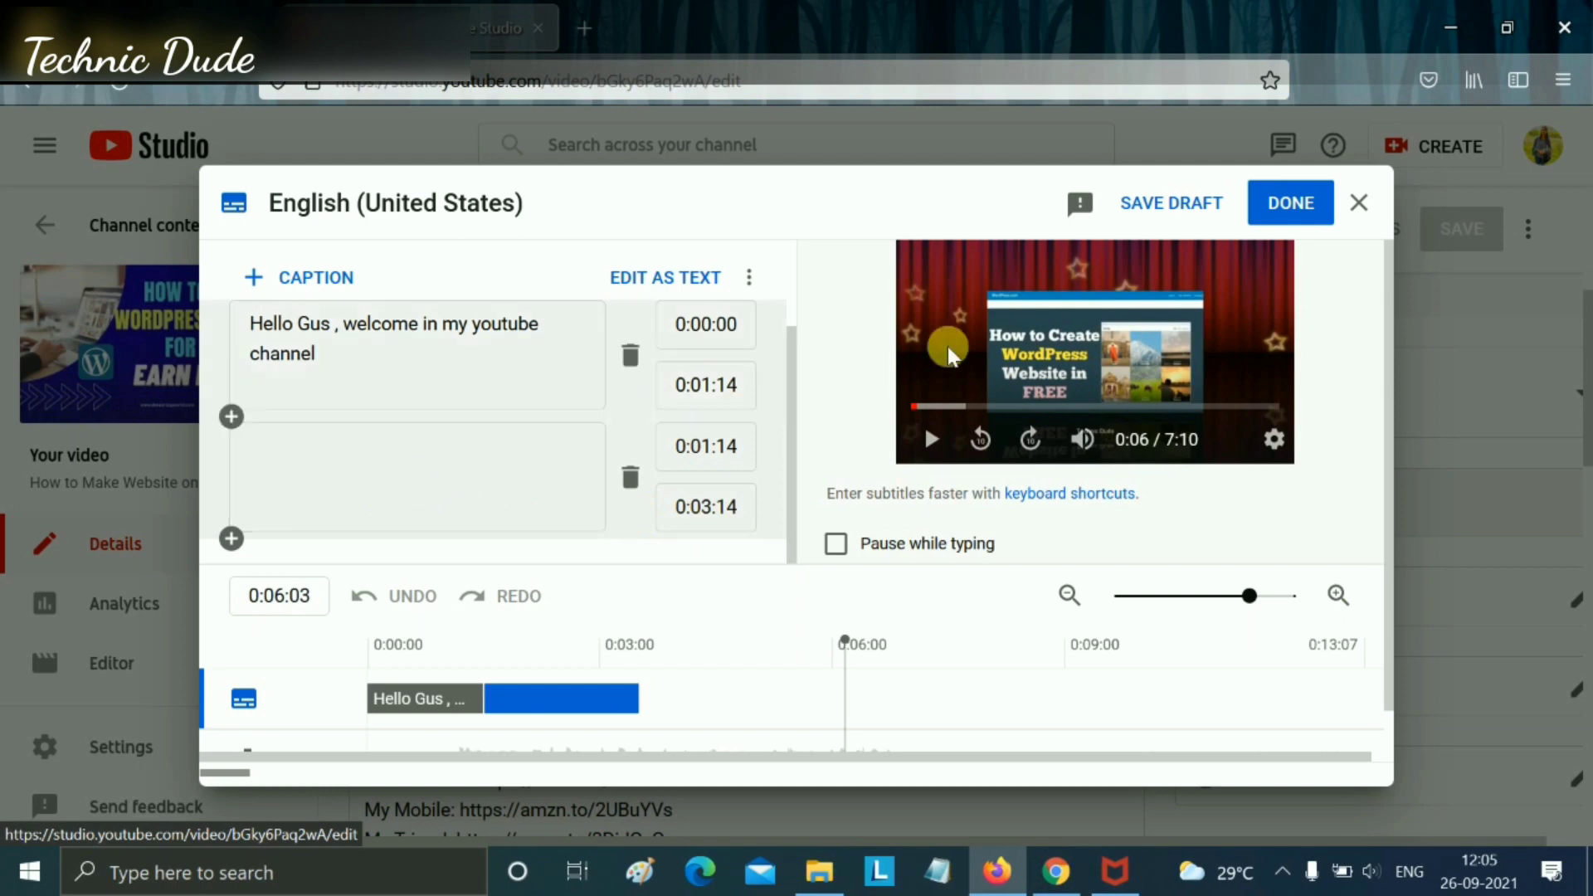
- Correct "Gus" to "Guys" in the first caption
left_click(432, 477)
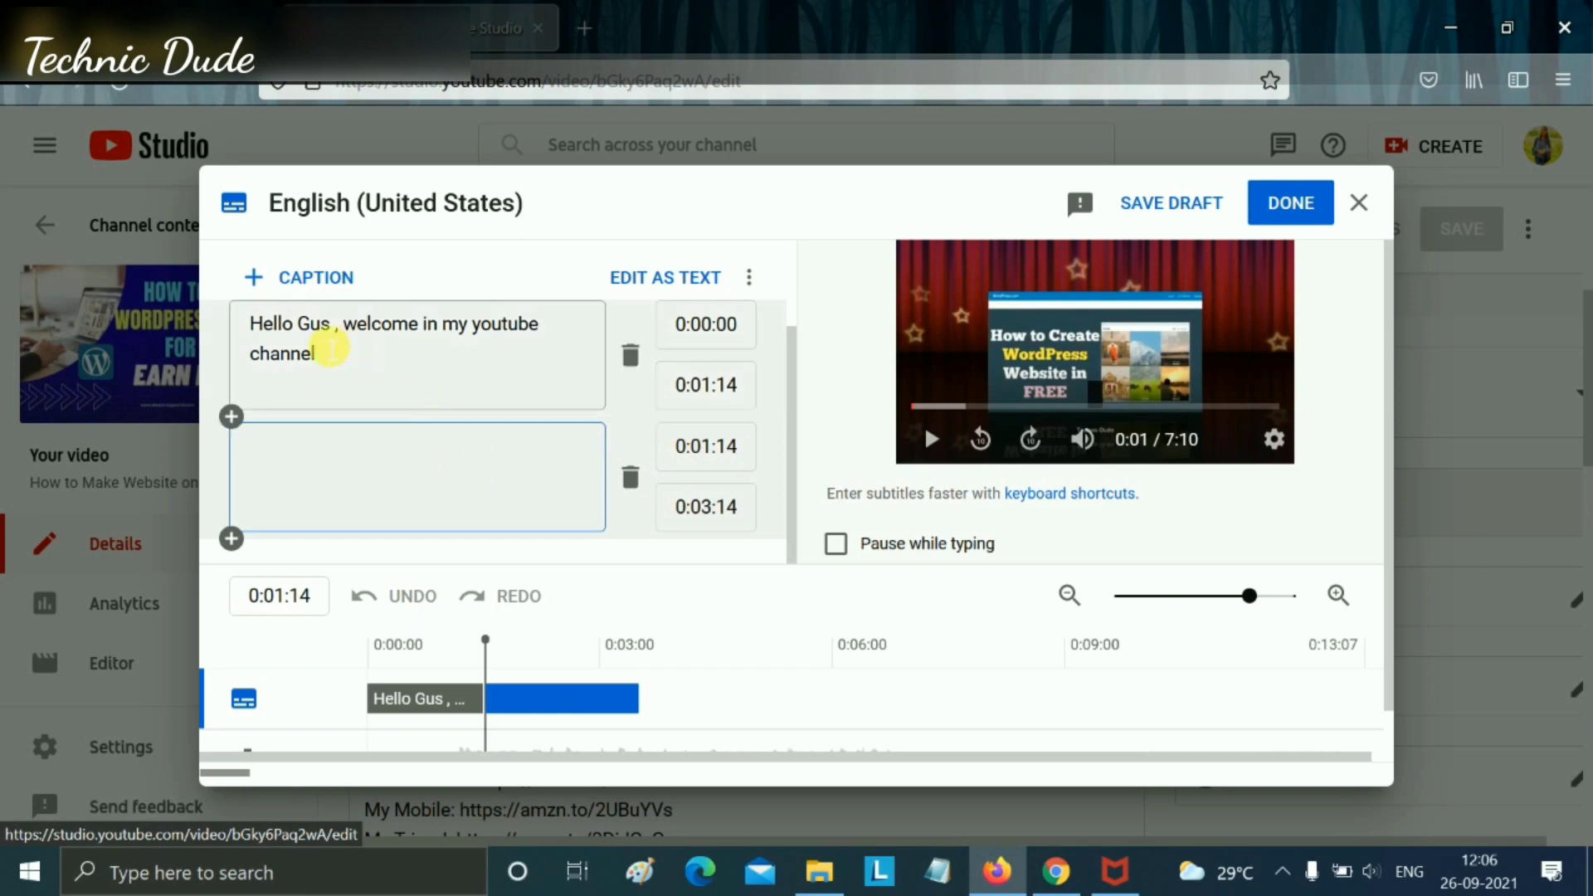
left_click(327, 340)
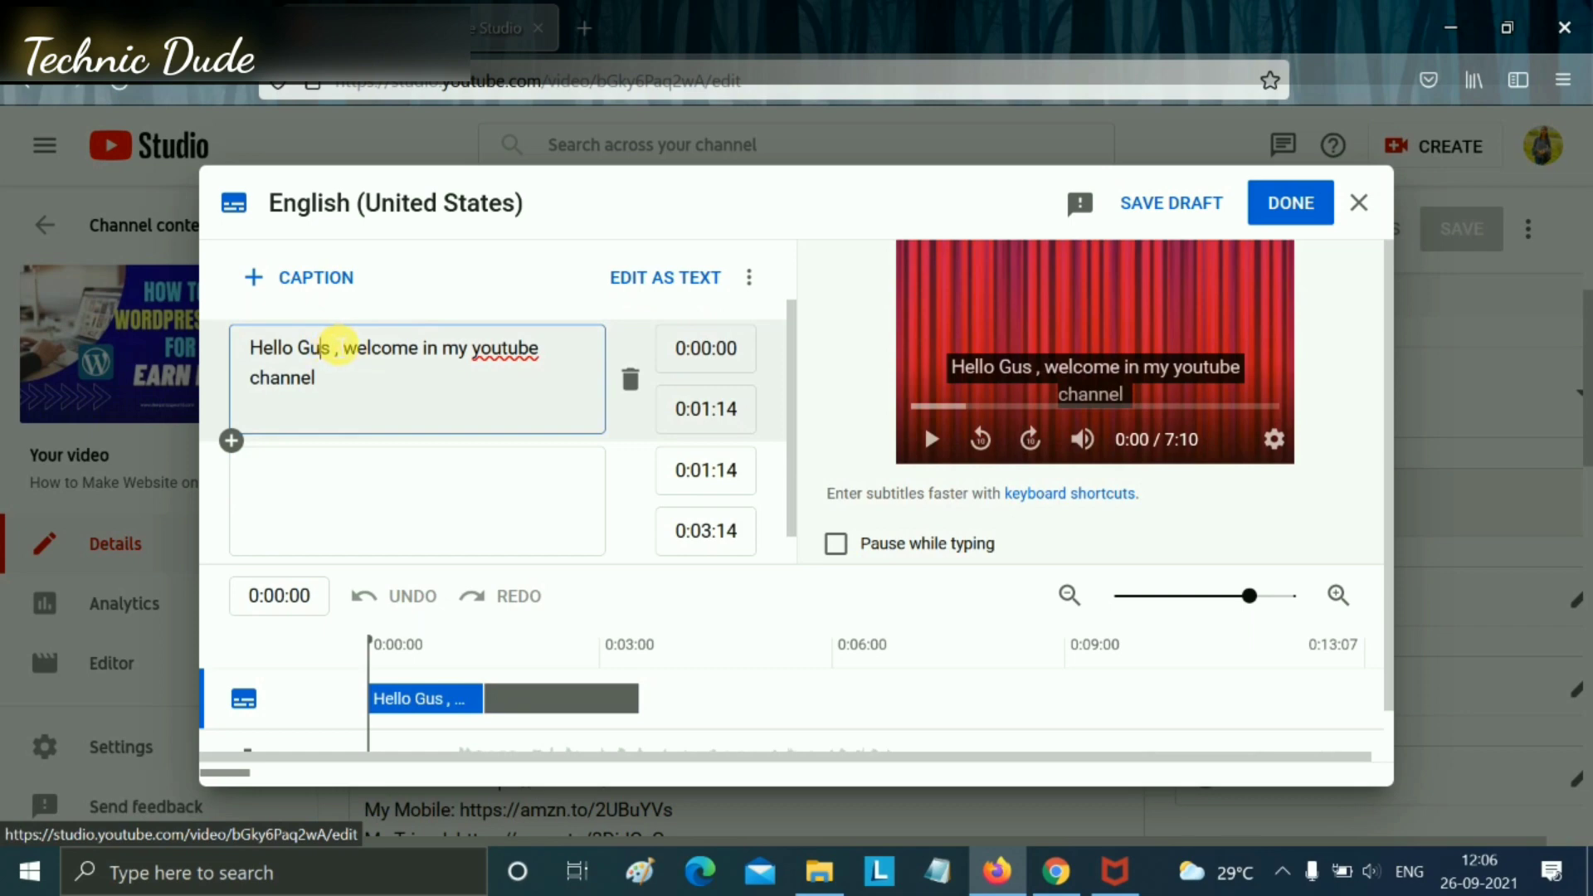
type("y")
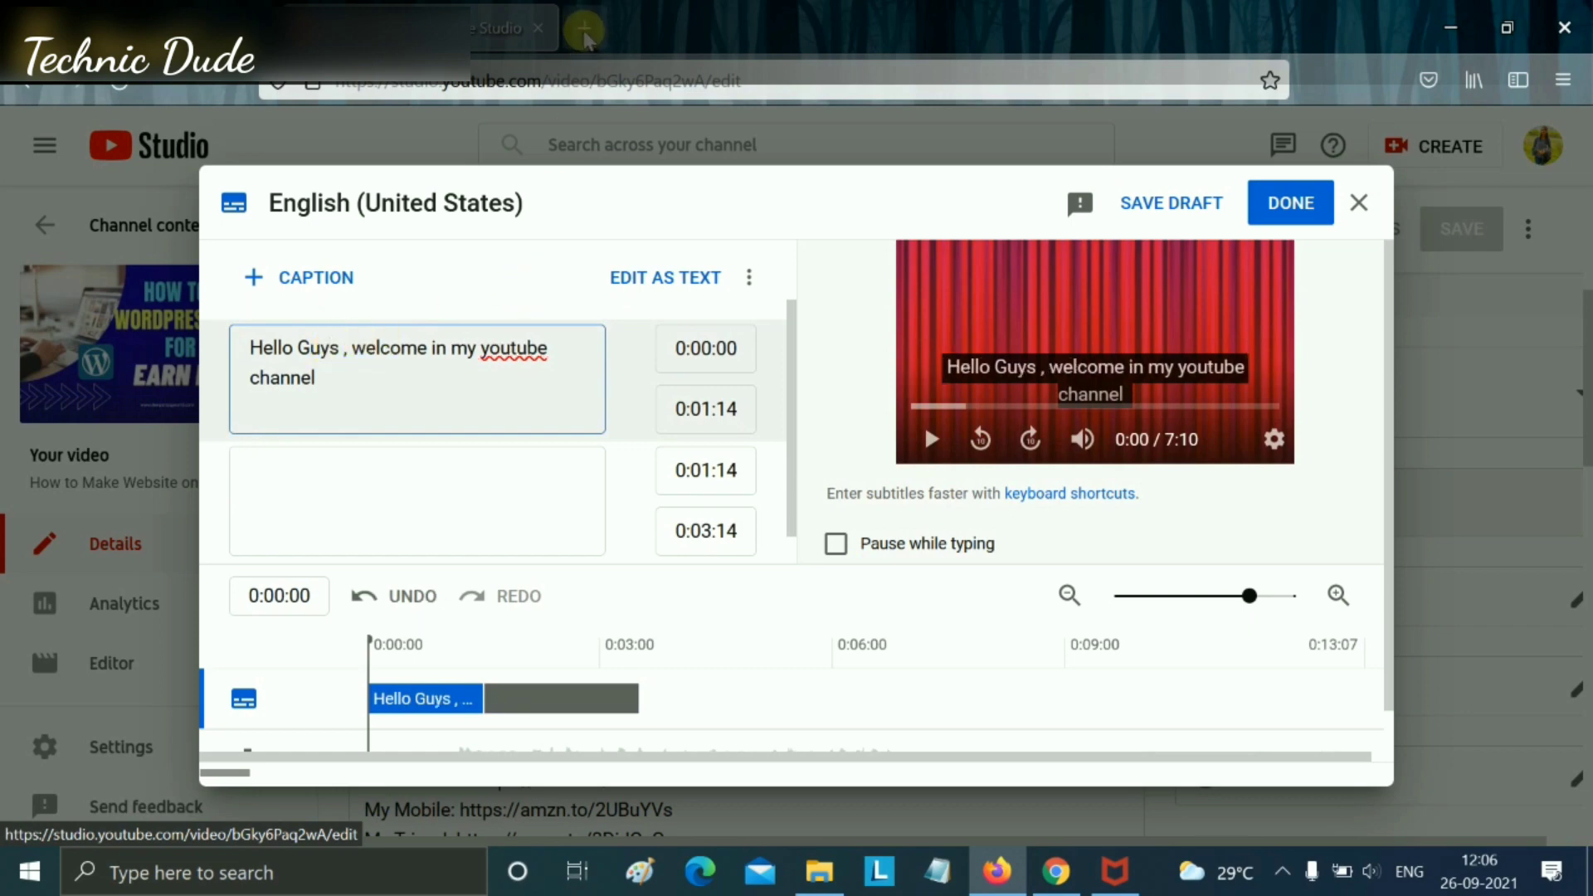
- Search the web for "google translate" in a new browser tab to bring up the Hindi-to-English translator
left_click(585, 32)
left_click(586, 93)
type("gg")
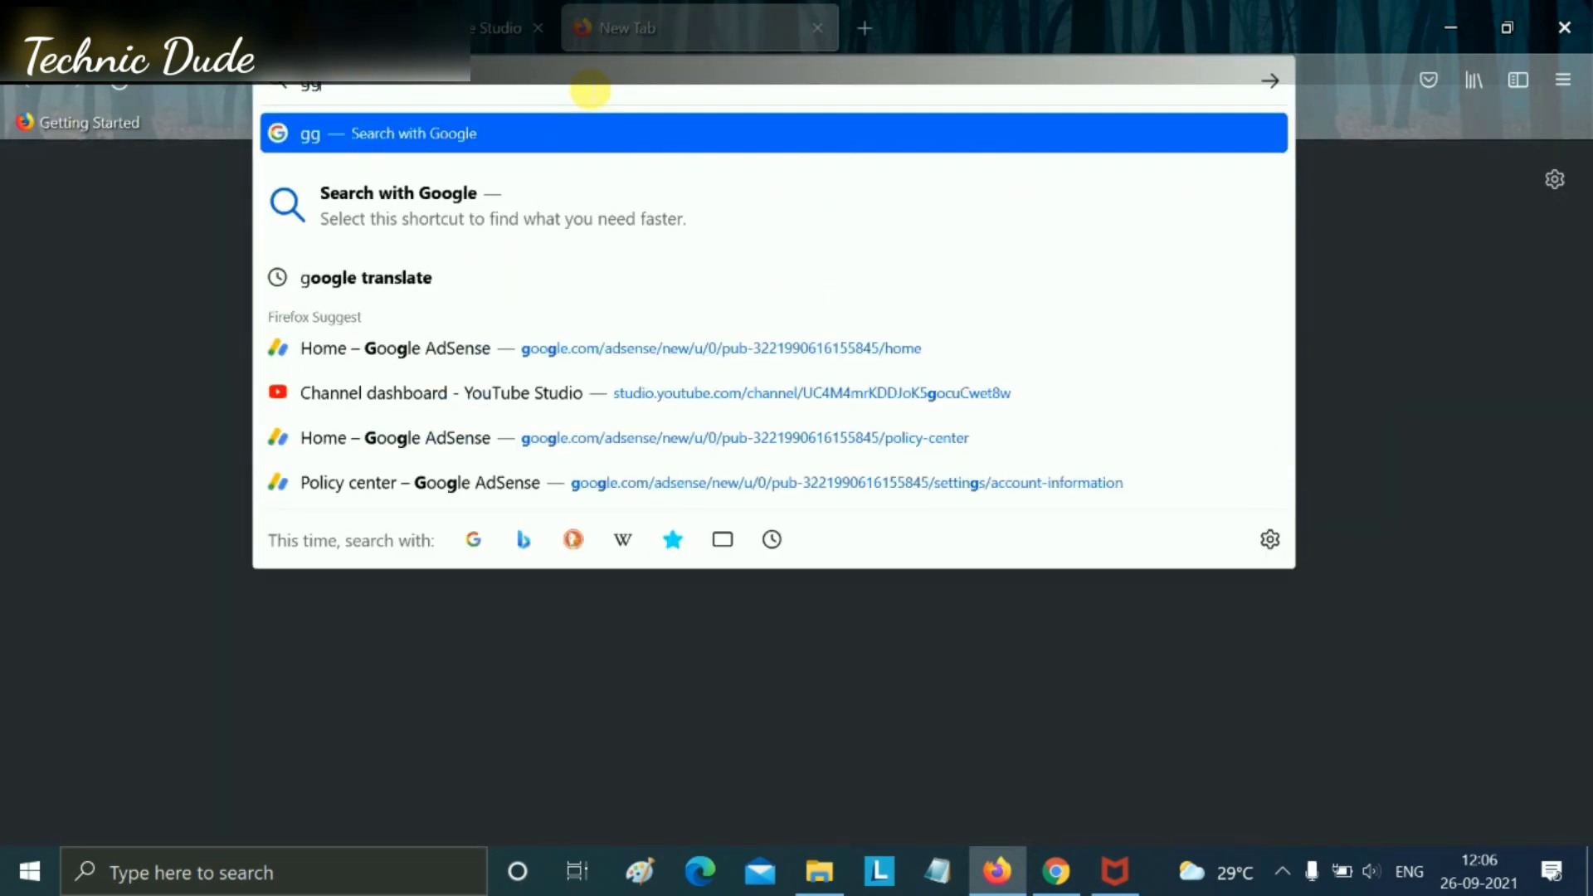
key("BackSpace")
type("oogle t")
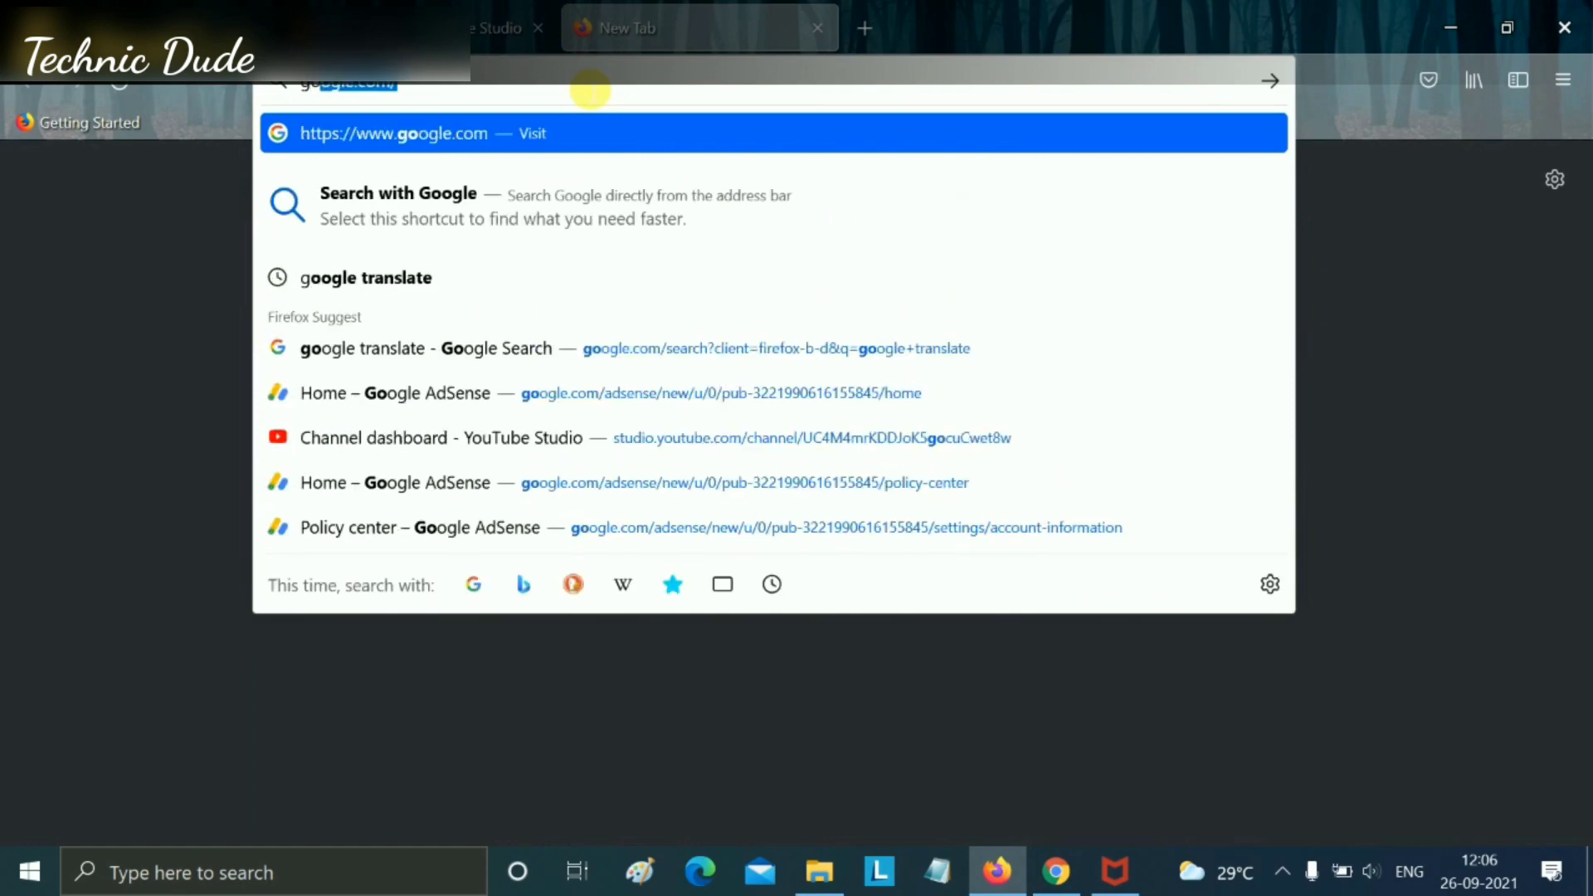
type("rans")
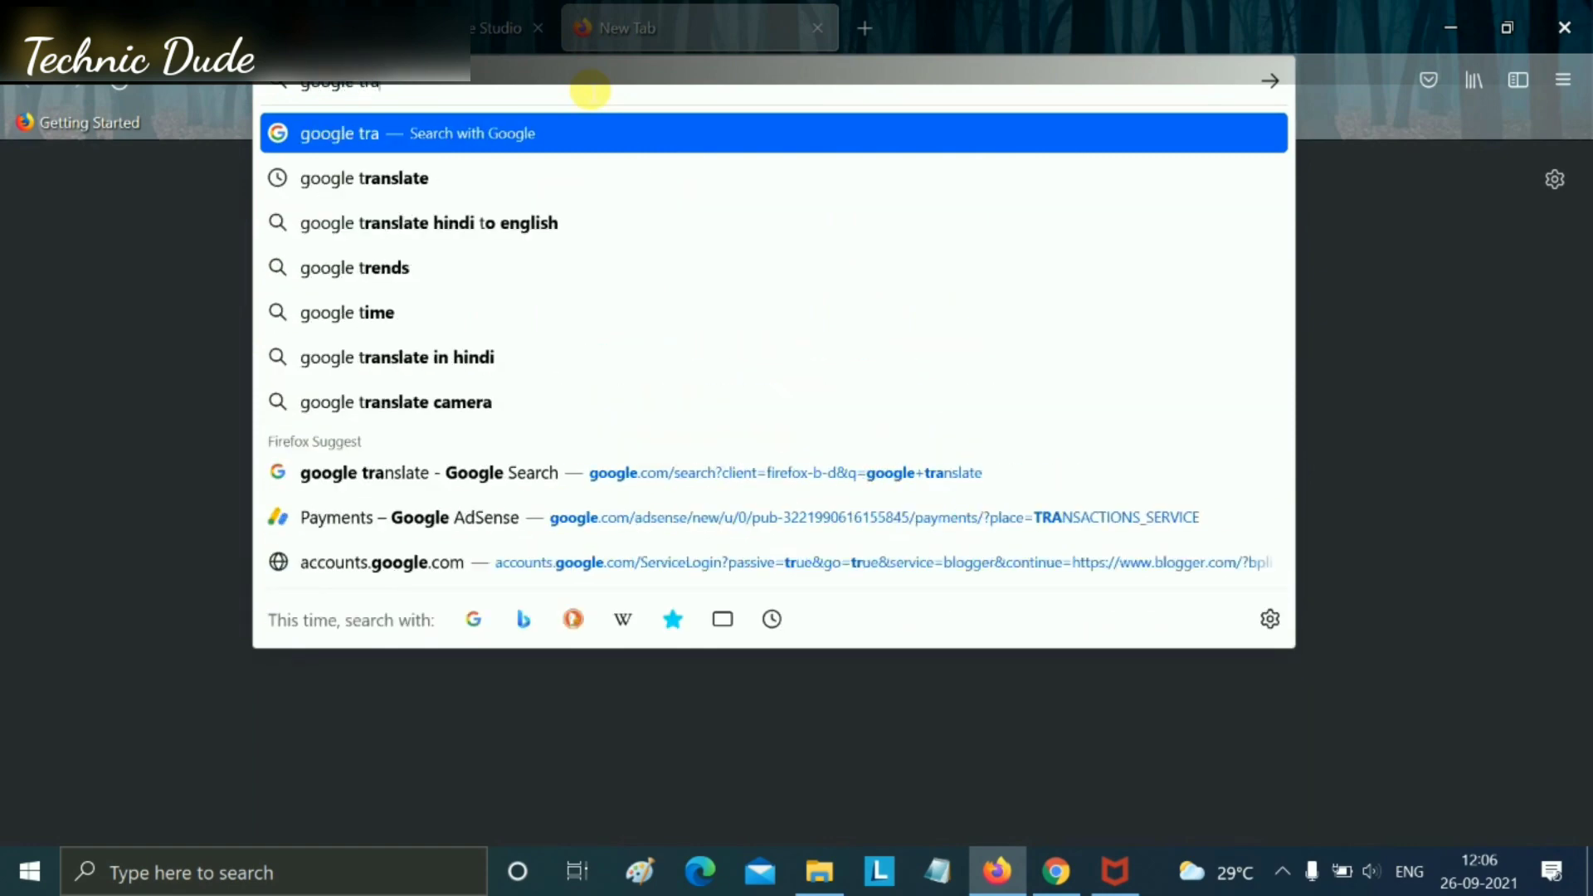
left_click(515, 178)
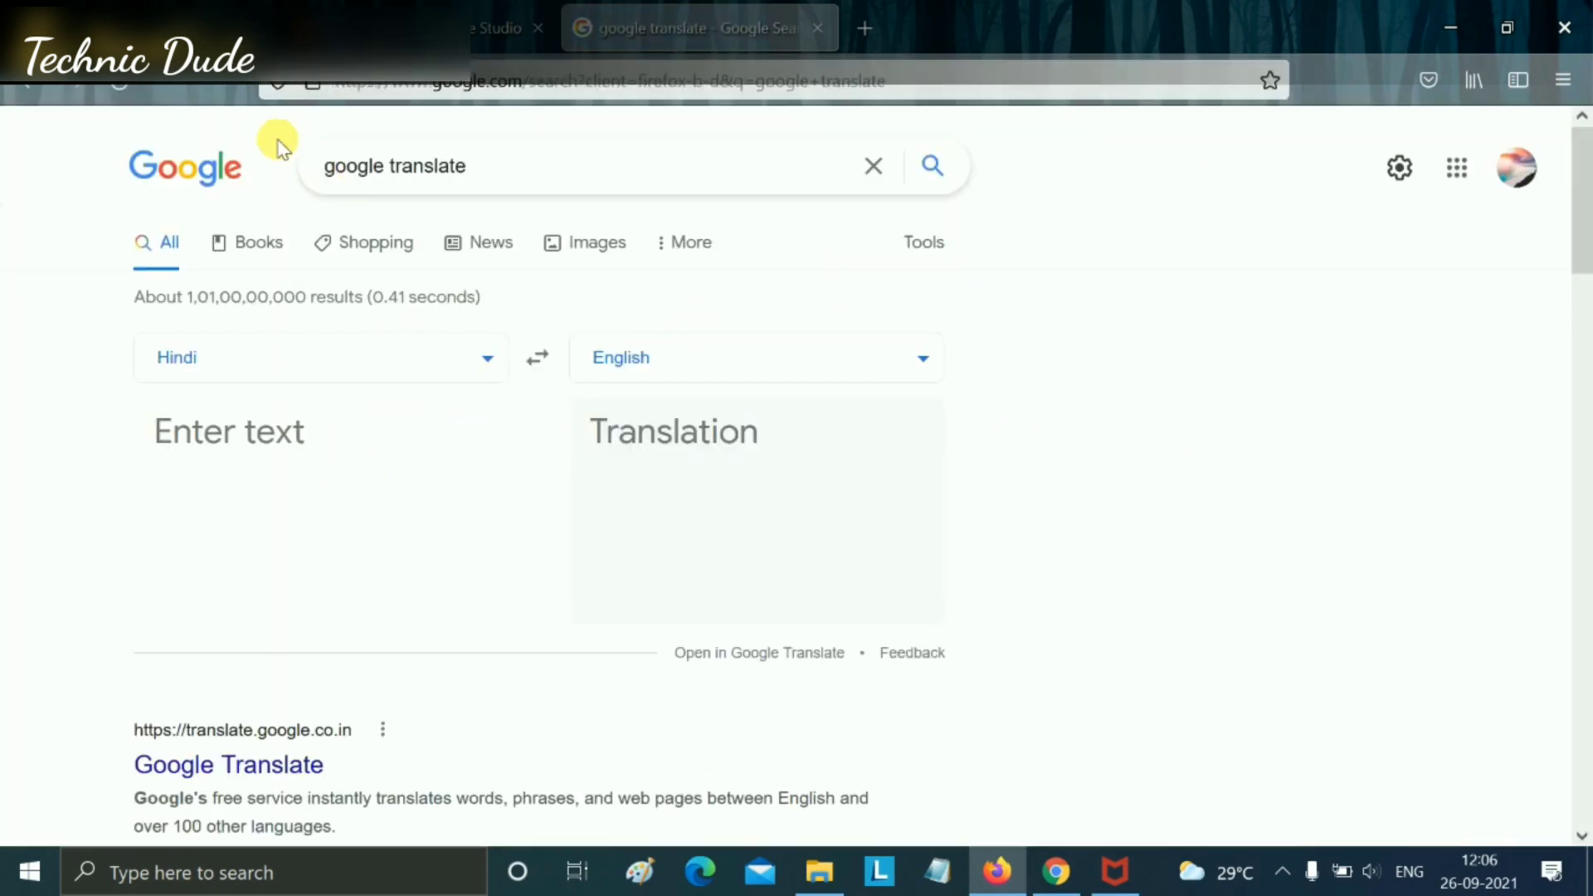
- Enter "is video me ham bataenge ki wordpress pr website kaise create krte hai" as the Hindi text to translate into English
type("i")
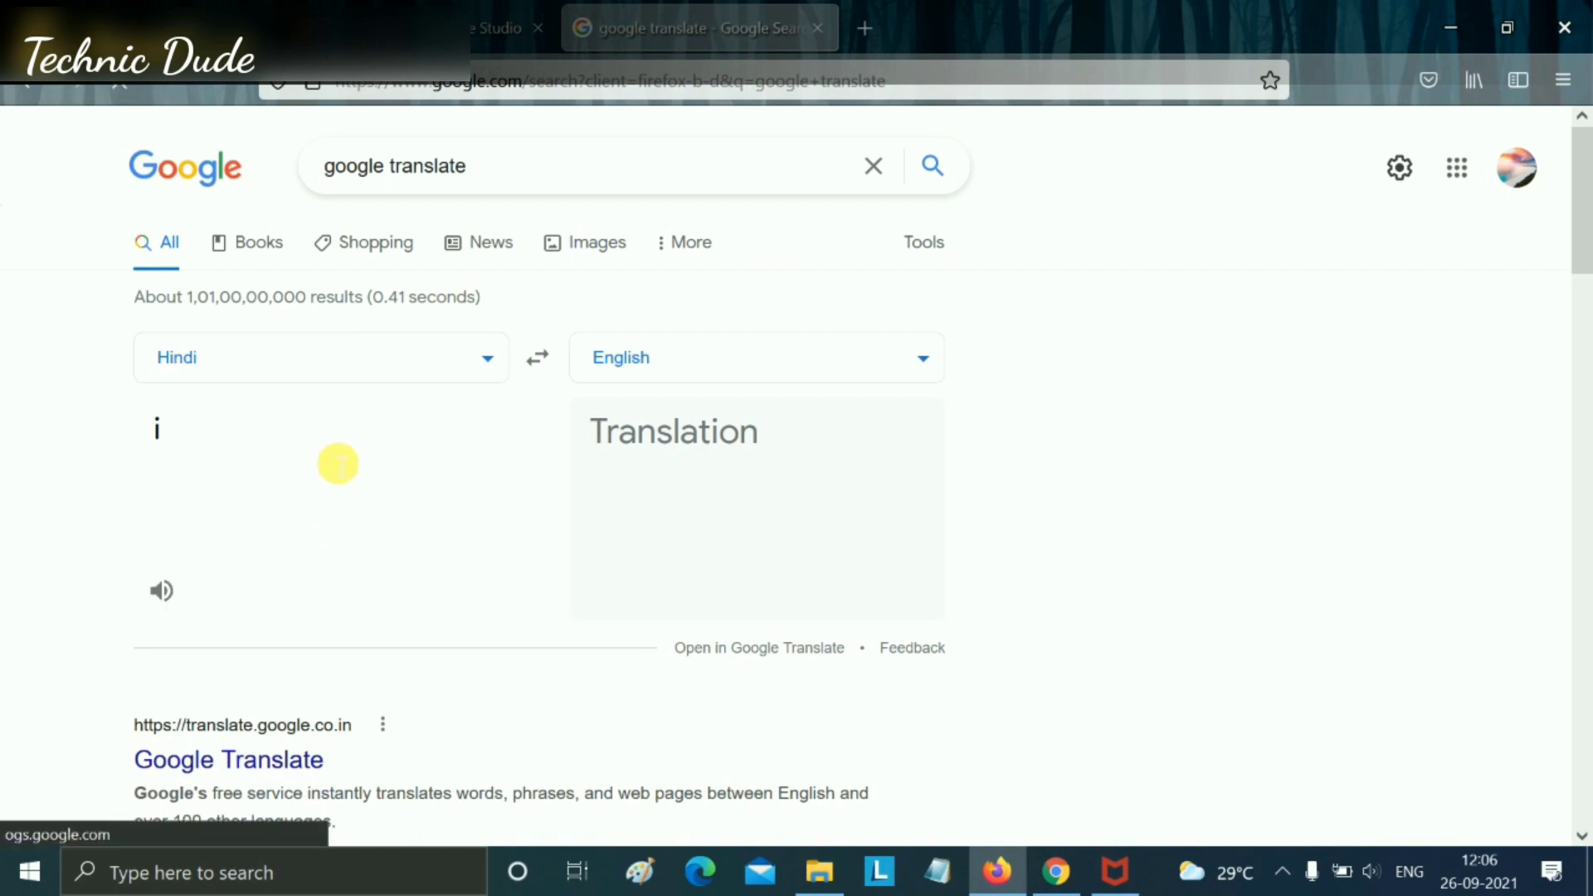
type("s vide")
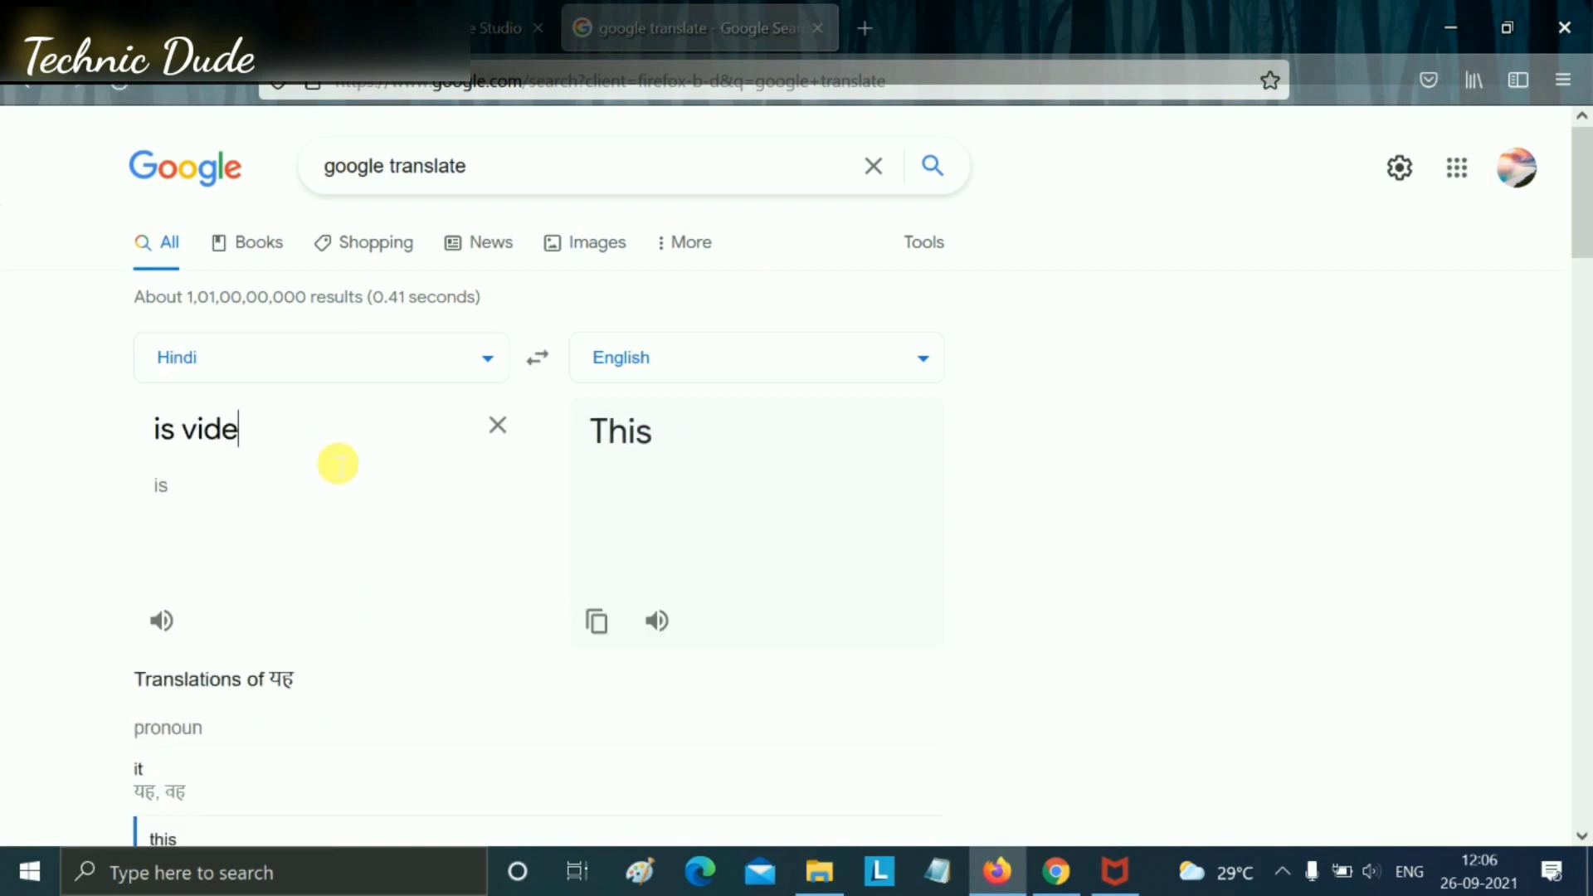
type("o hm")
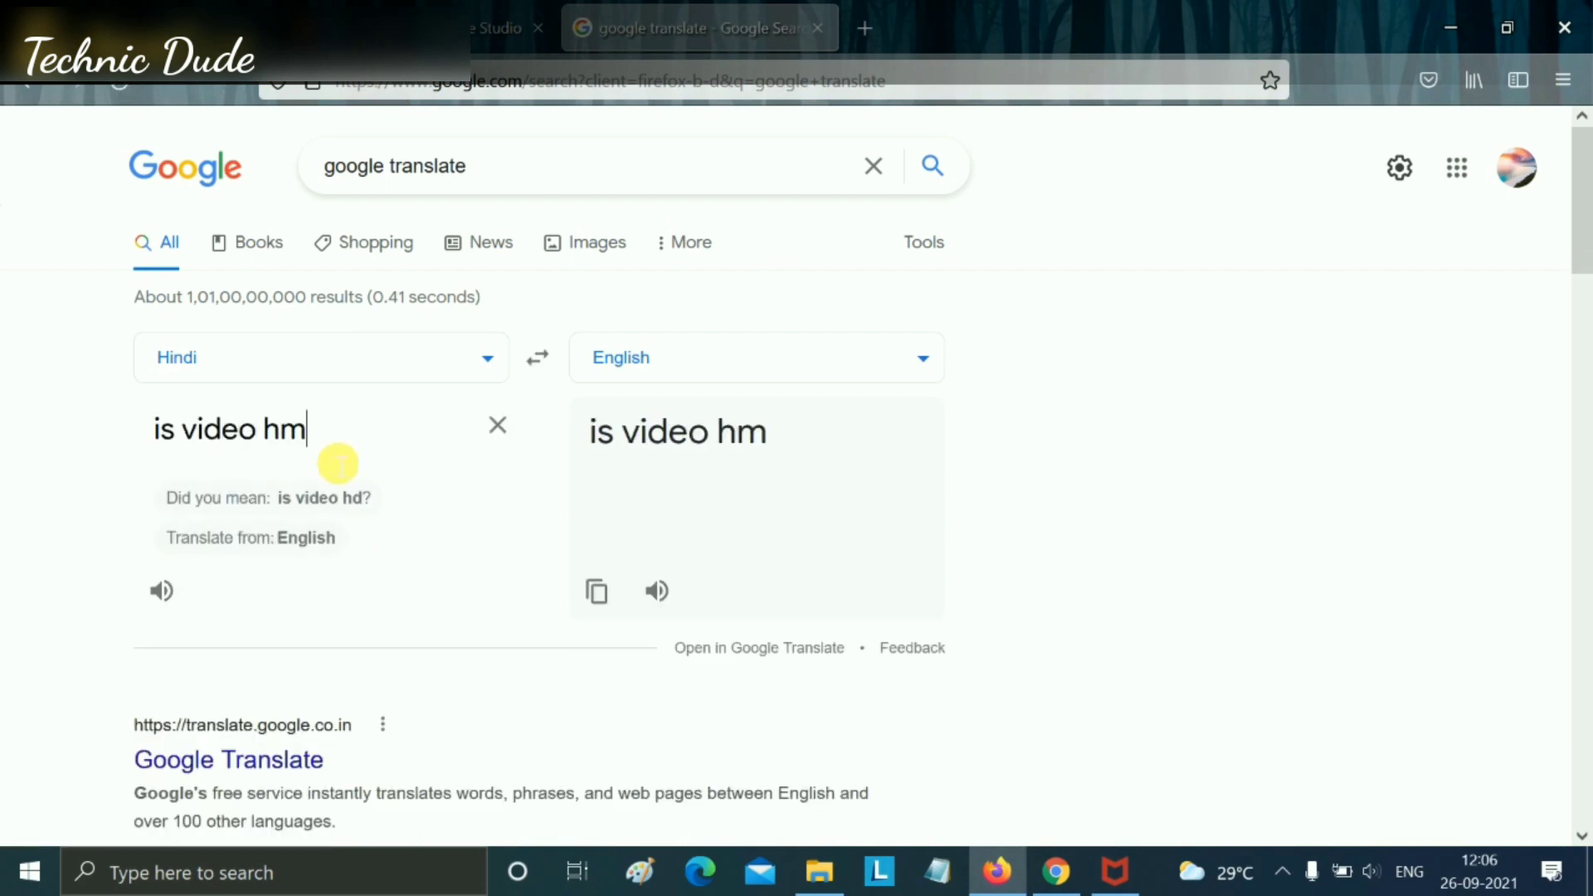
key("BackSpace")
key("BackSpace")
type("me ha")
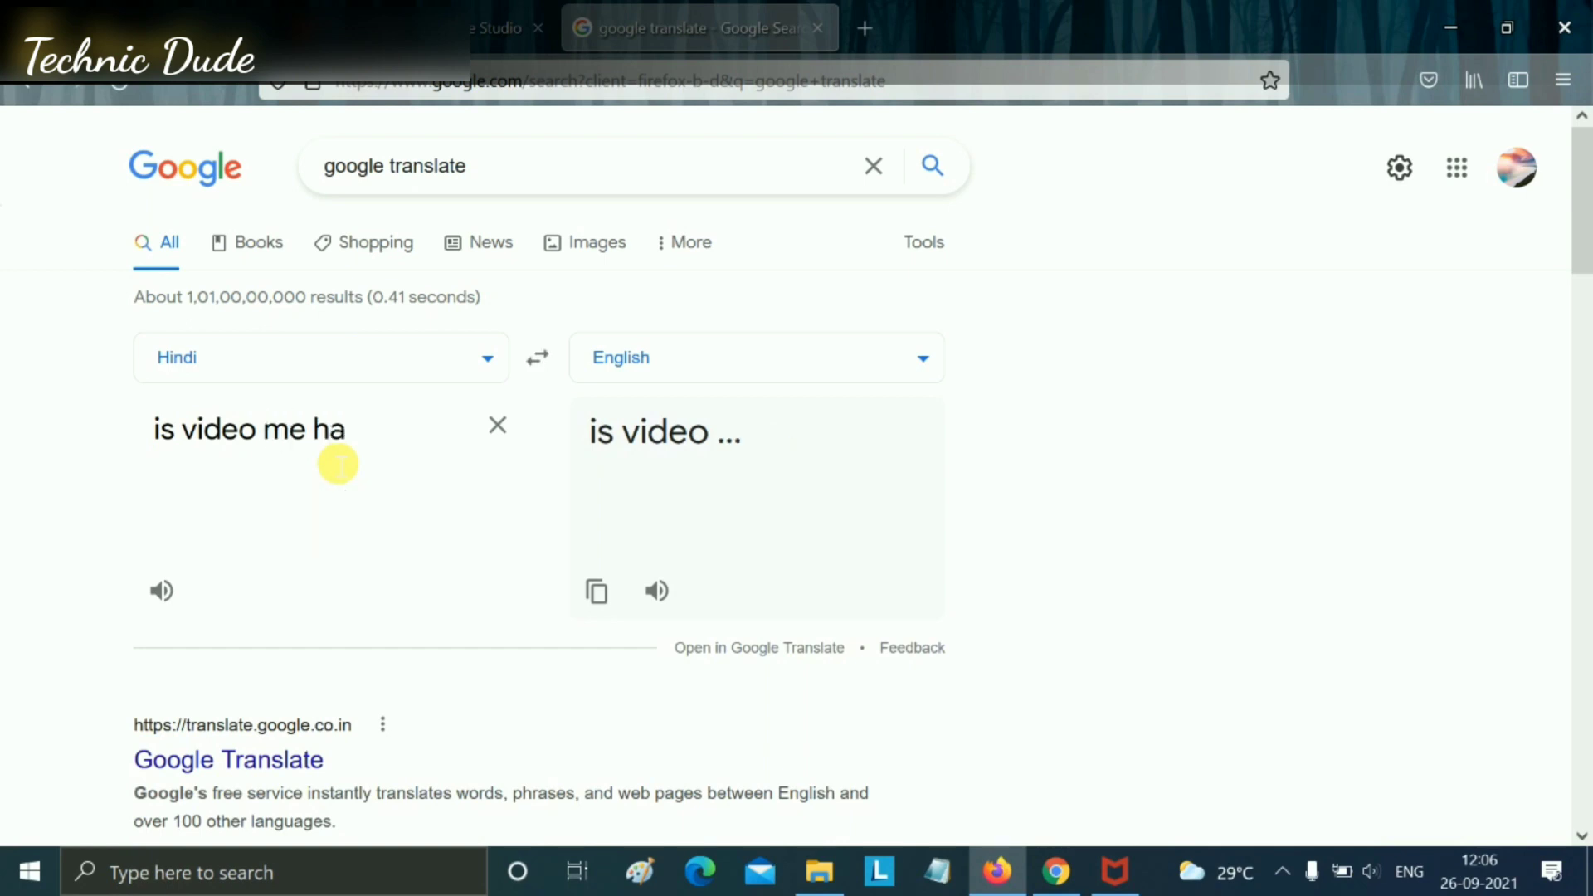
type("m word")
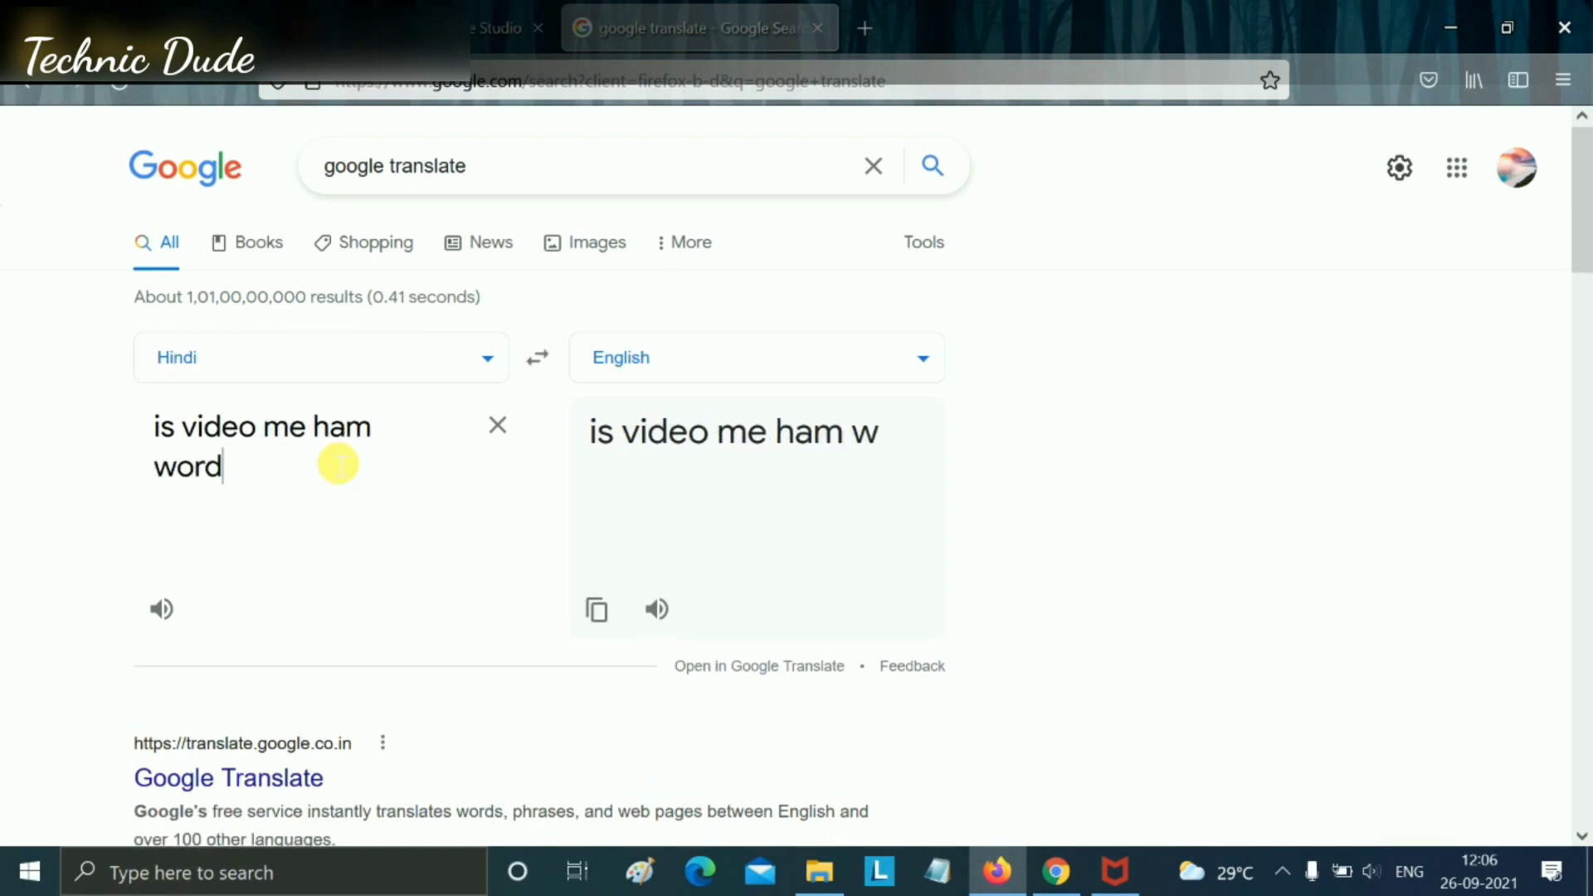
type("press")
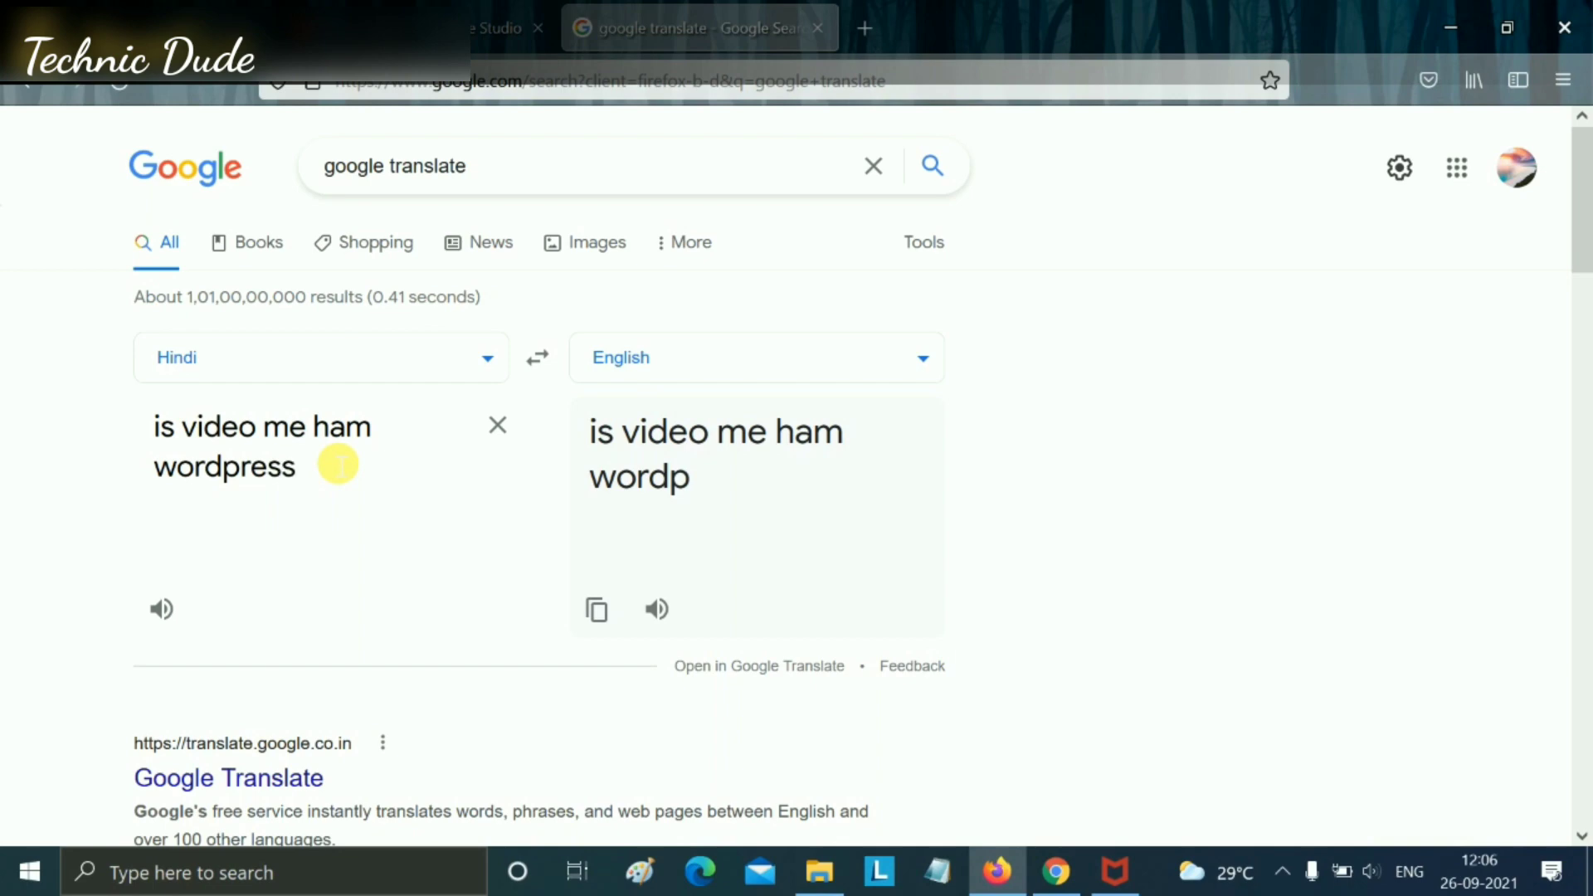
type(" ki")
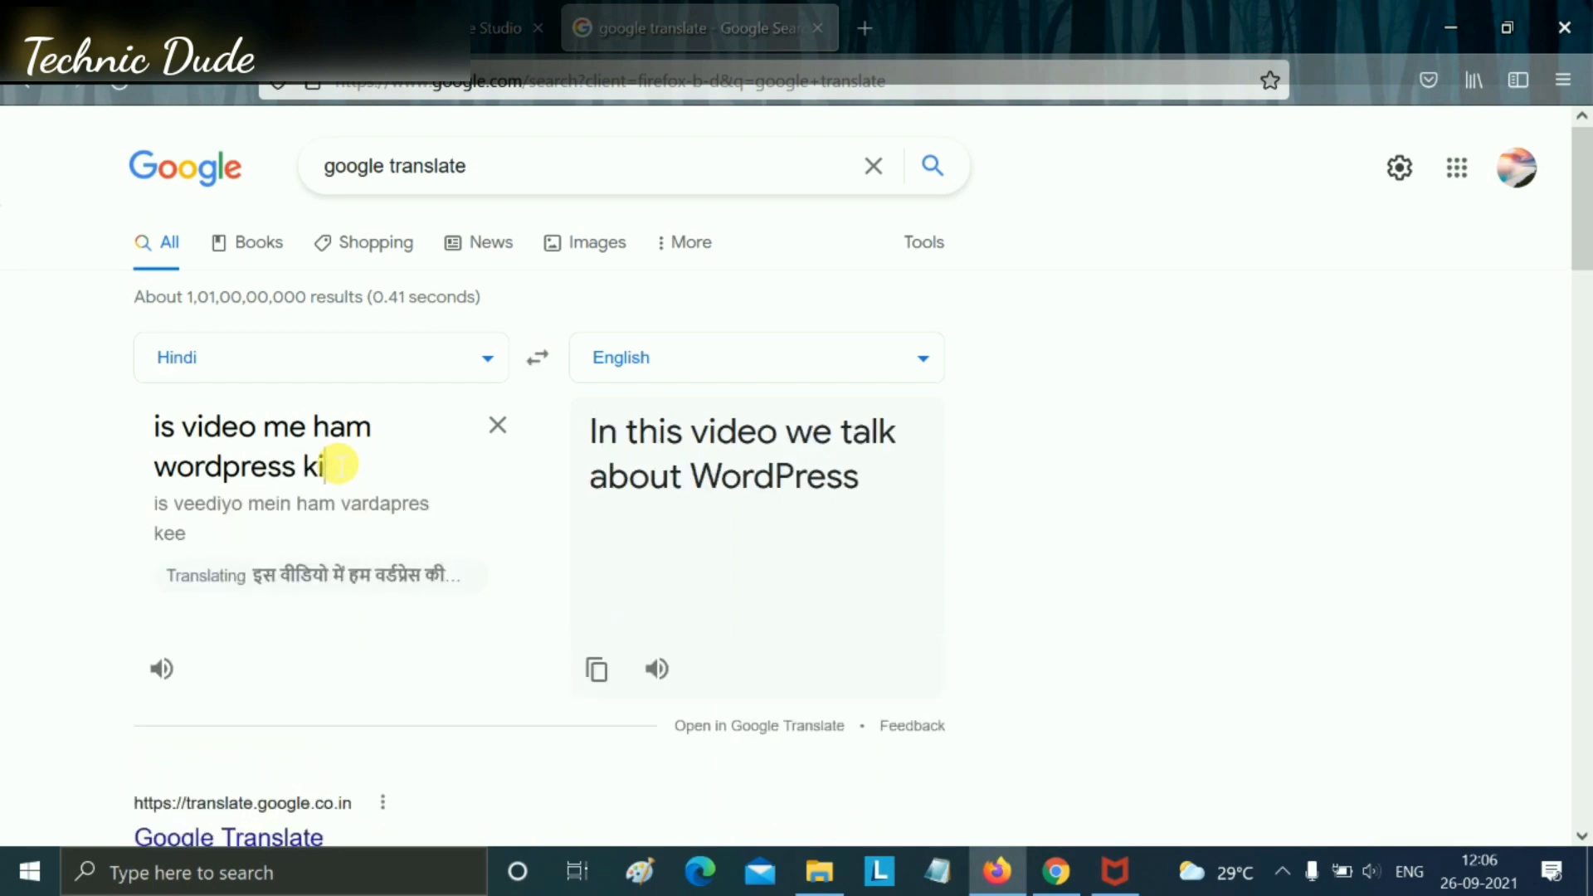
key("BackSpace")
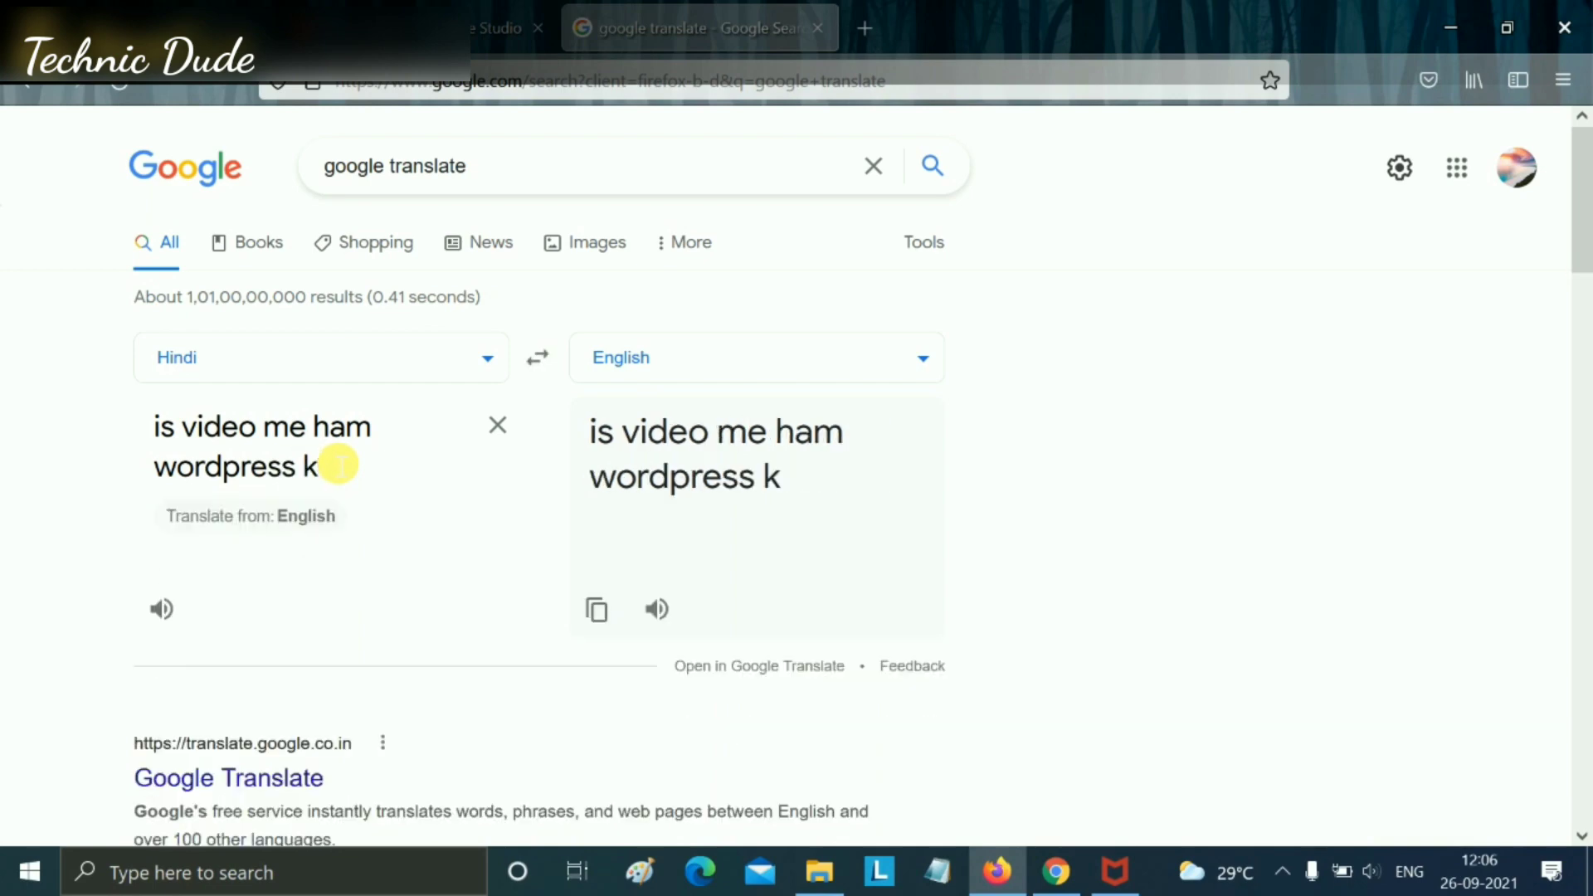
key("BackSpace")
key("BackSpace")
key("BackSpace")
key("BackSpace")
key("BackSpace")
key("BackSpace")
key("BackSpace")
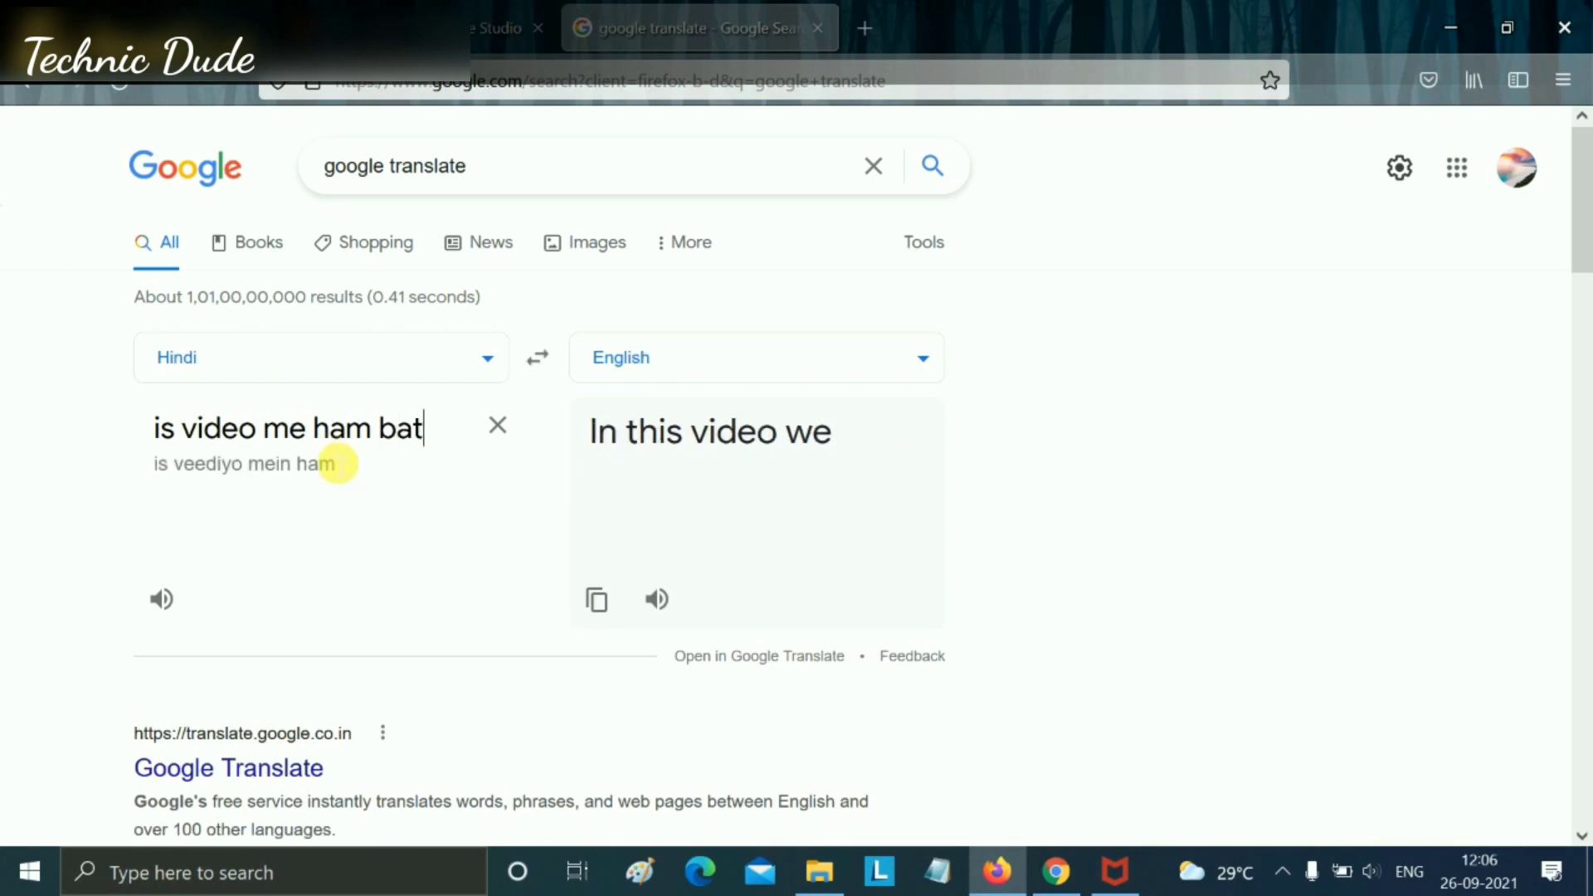
type("aenge ")
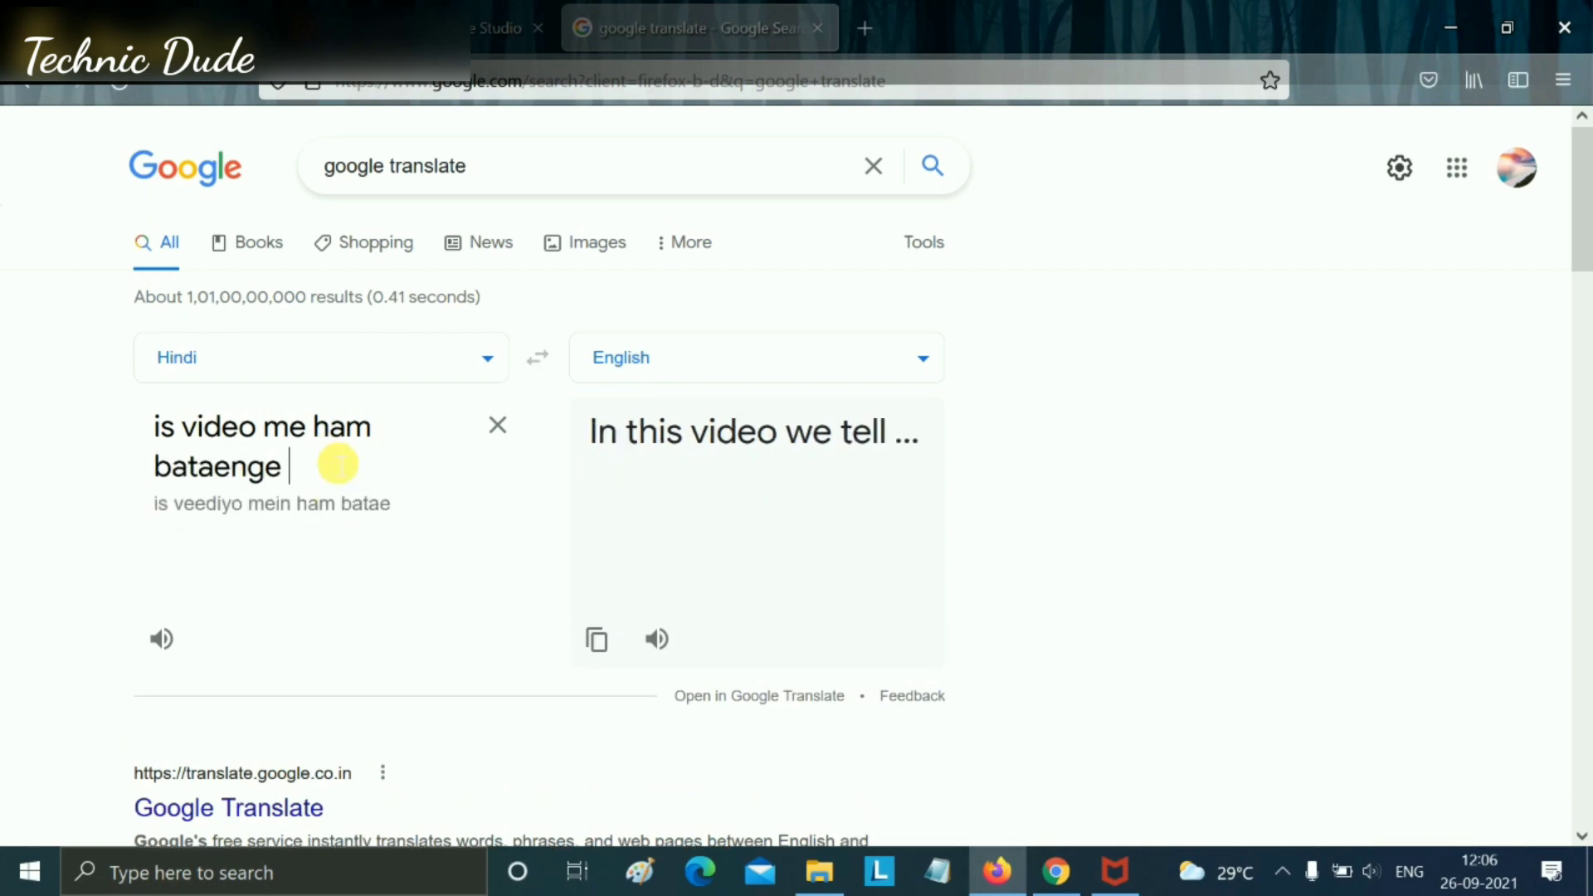
type("ki wor")
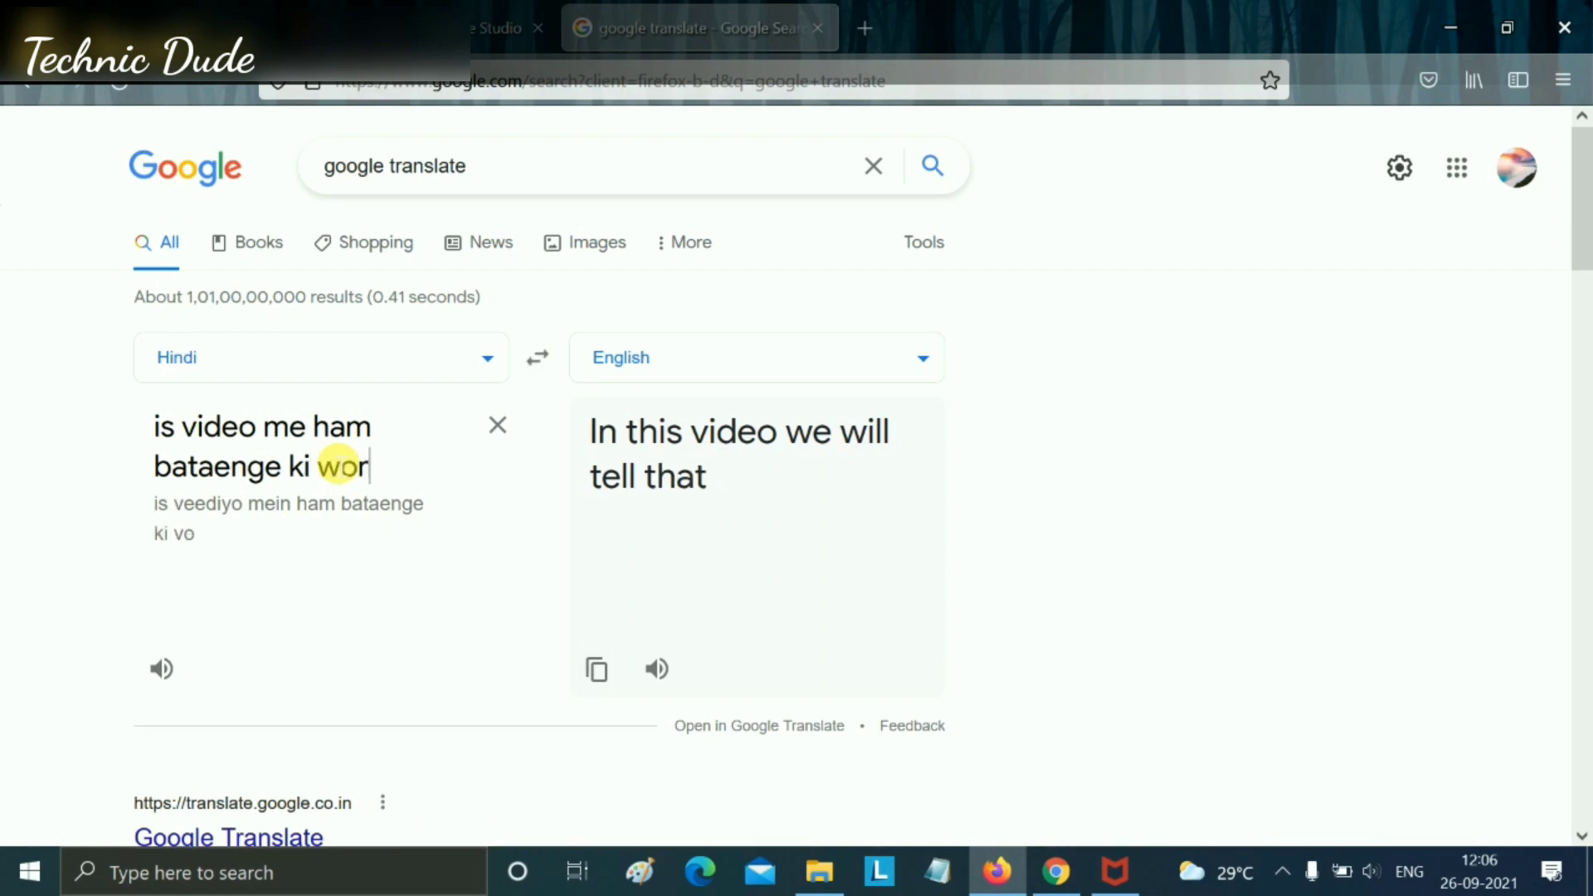
type("dpress")
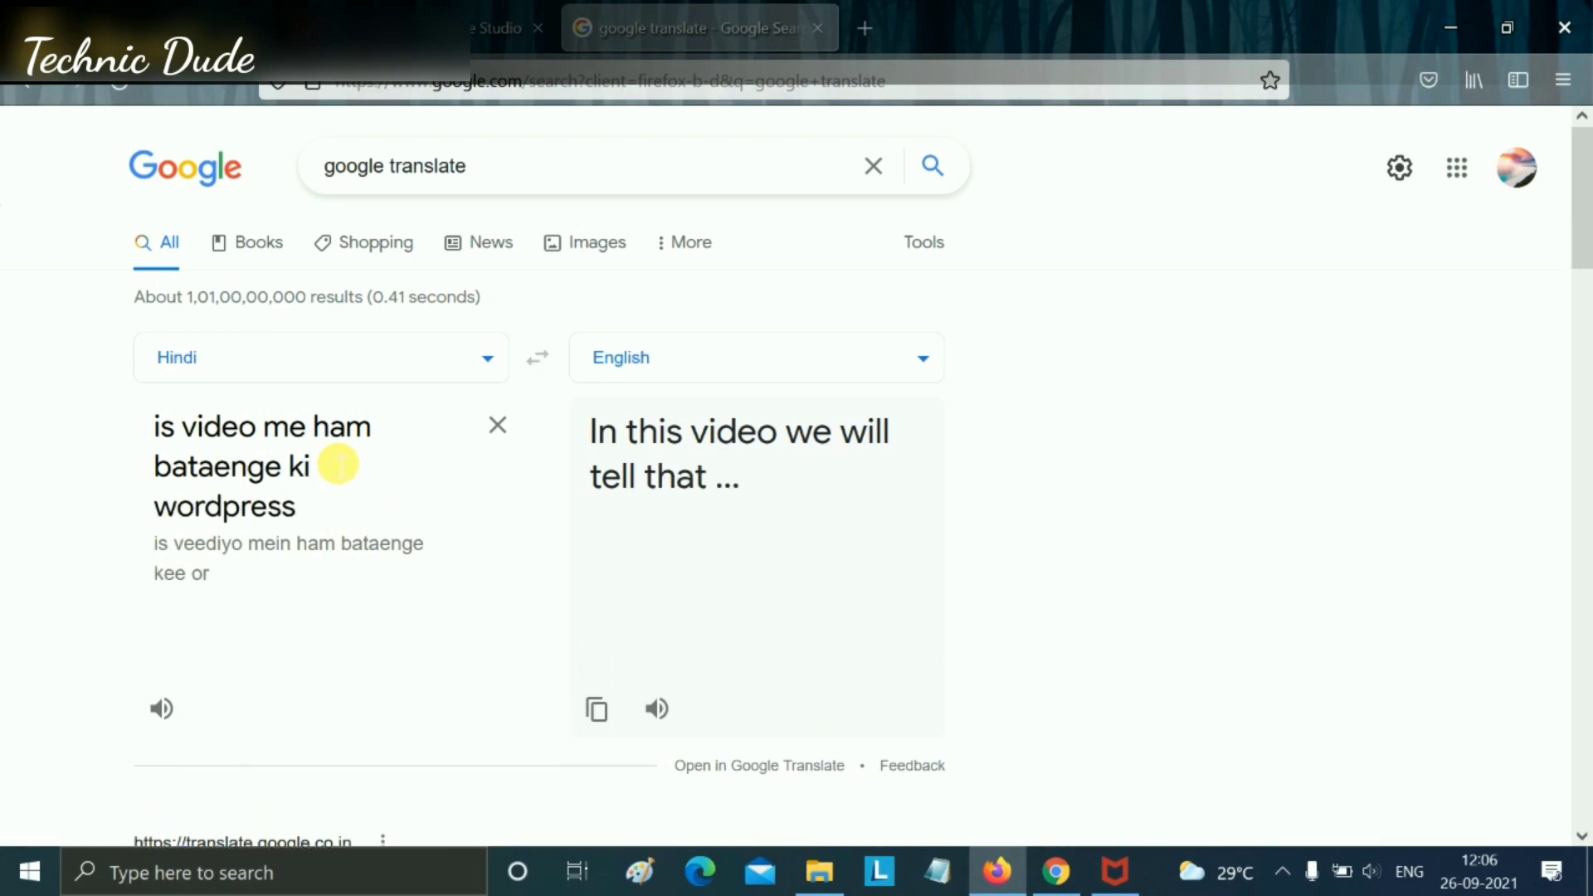
type(" k")
key("BackSpace")
key("BackSpace")
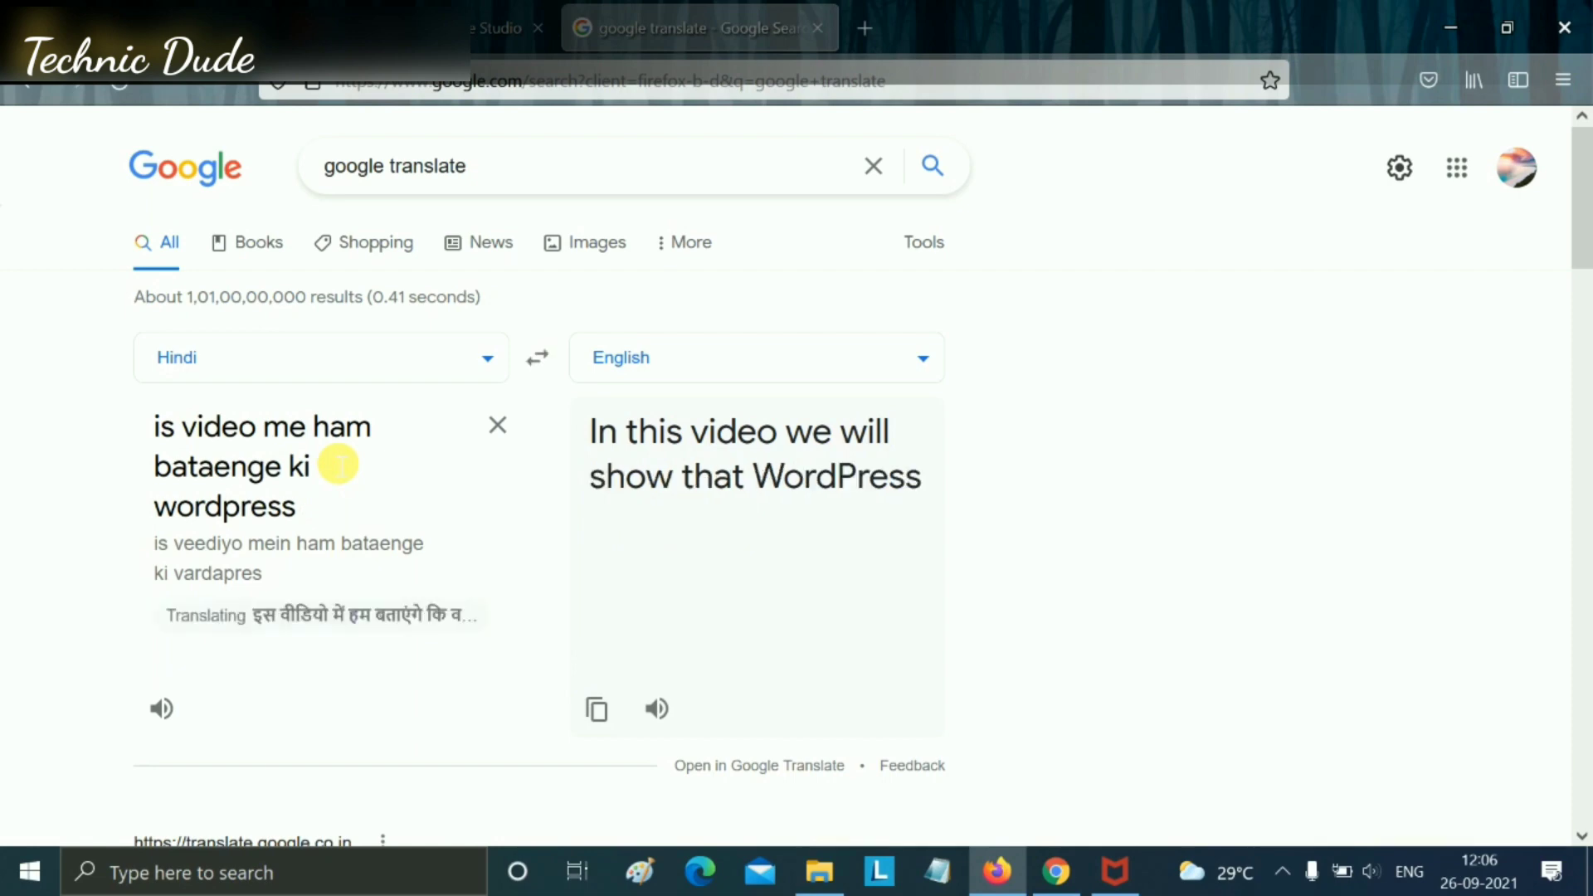
type("pr websi")
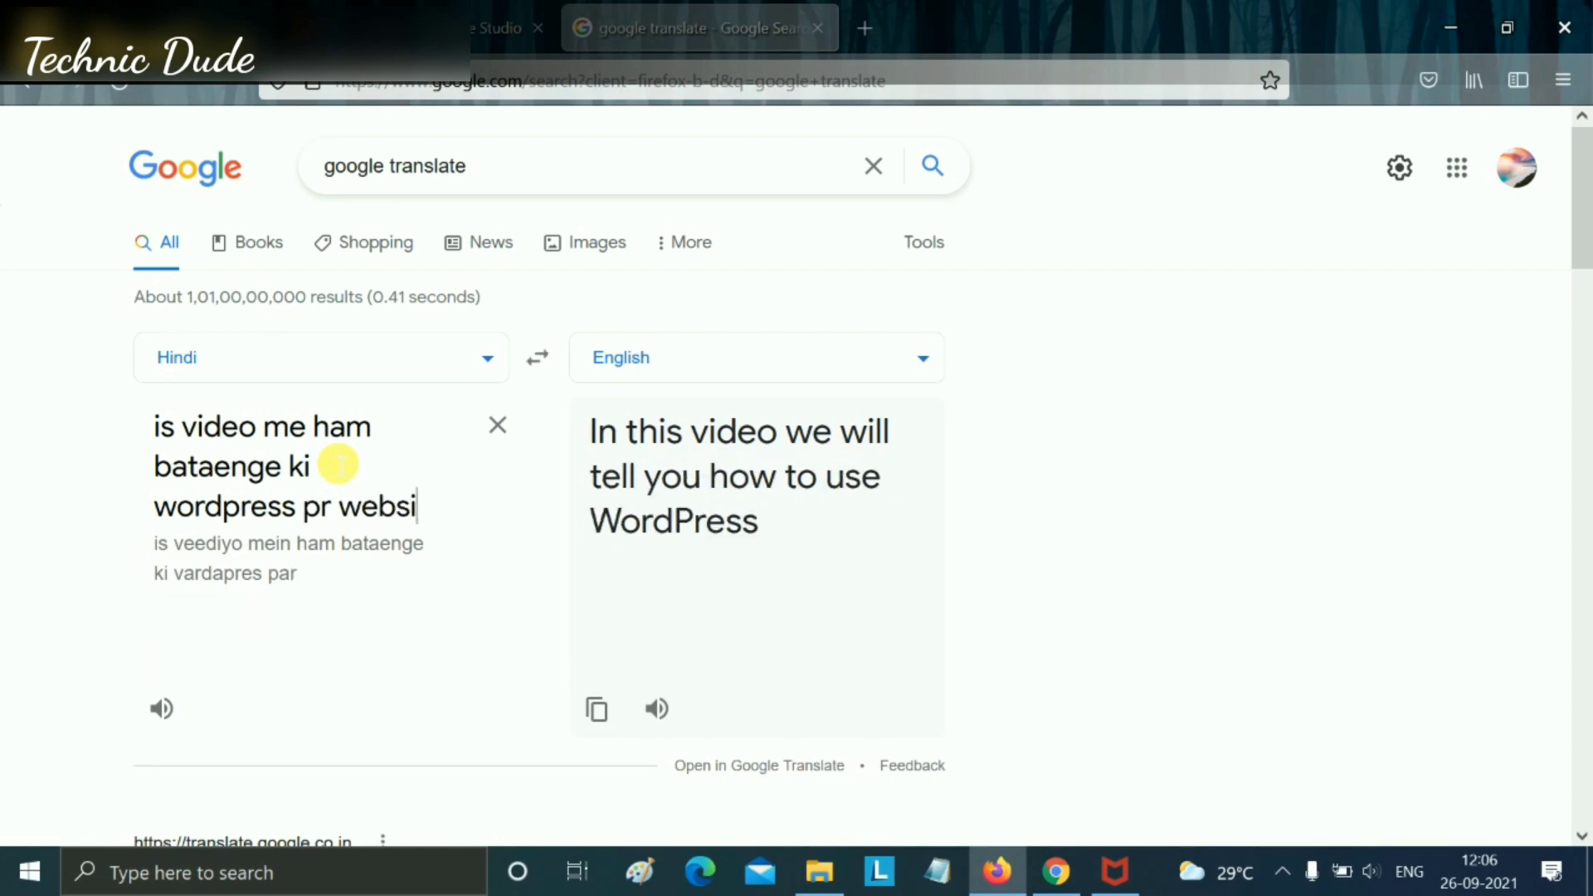
type("te kaise c")
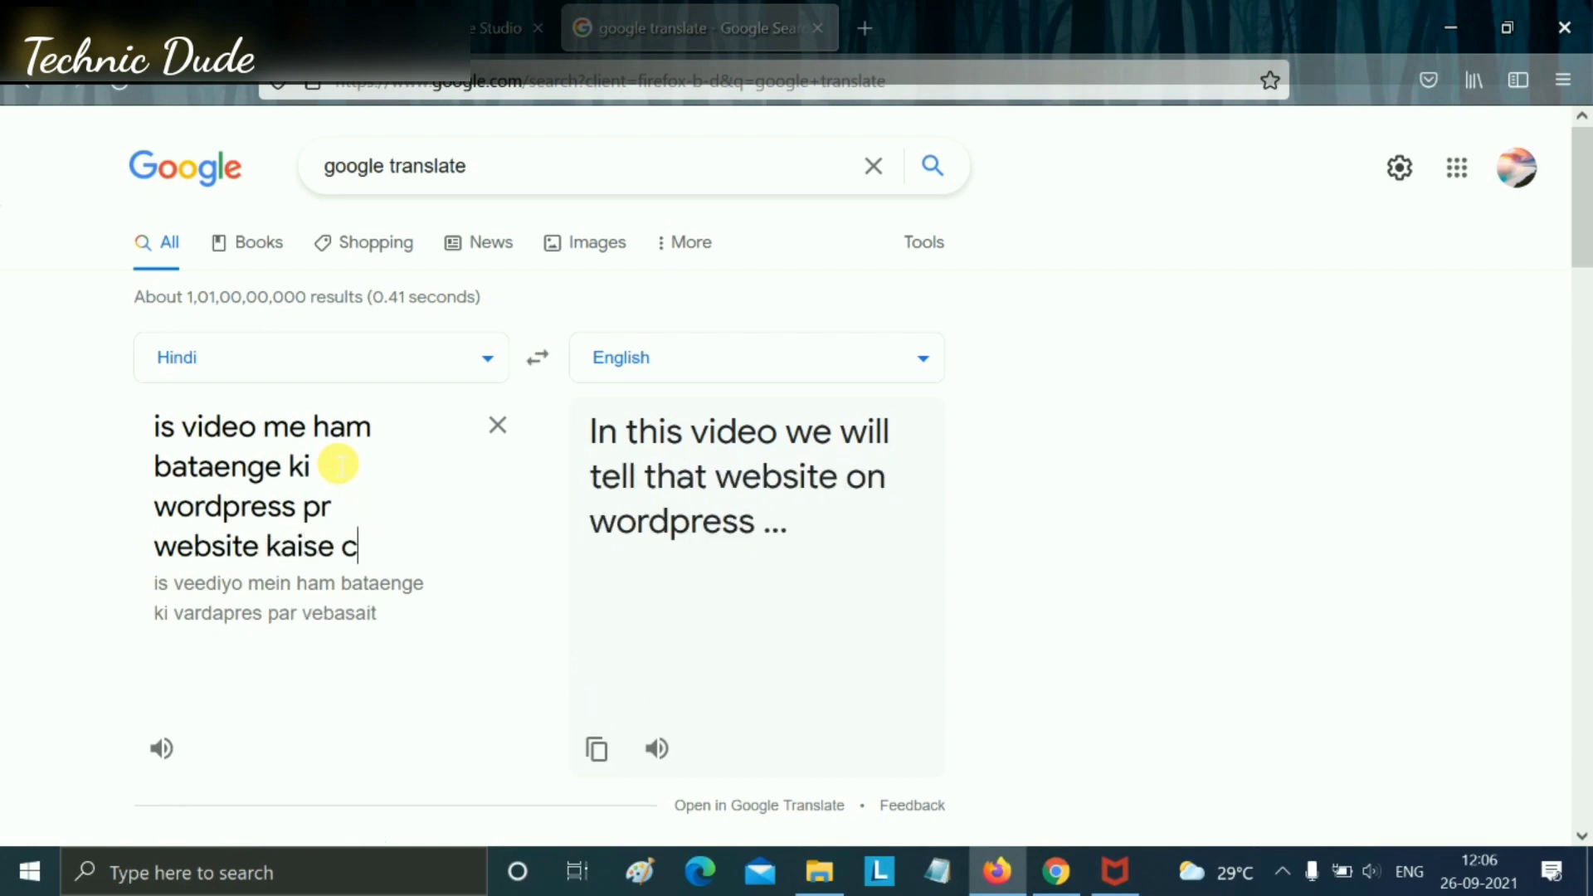
type("reate krt")
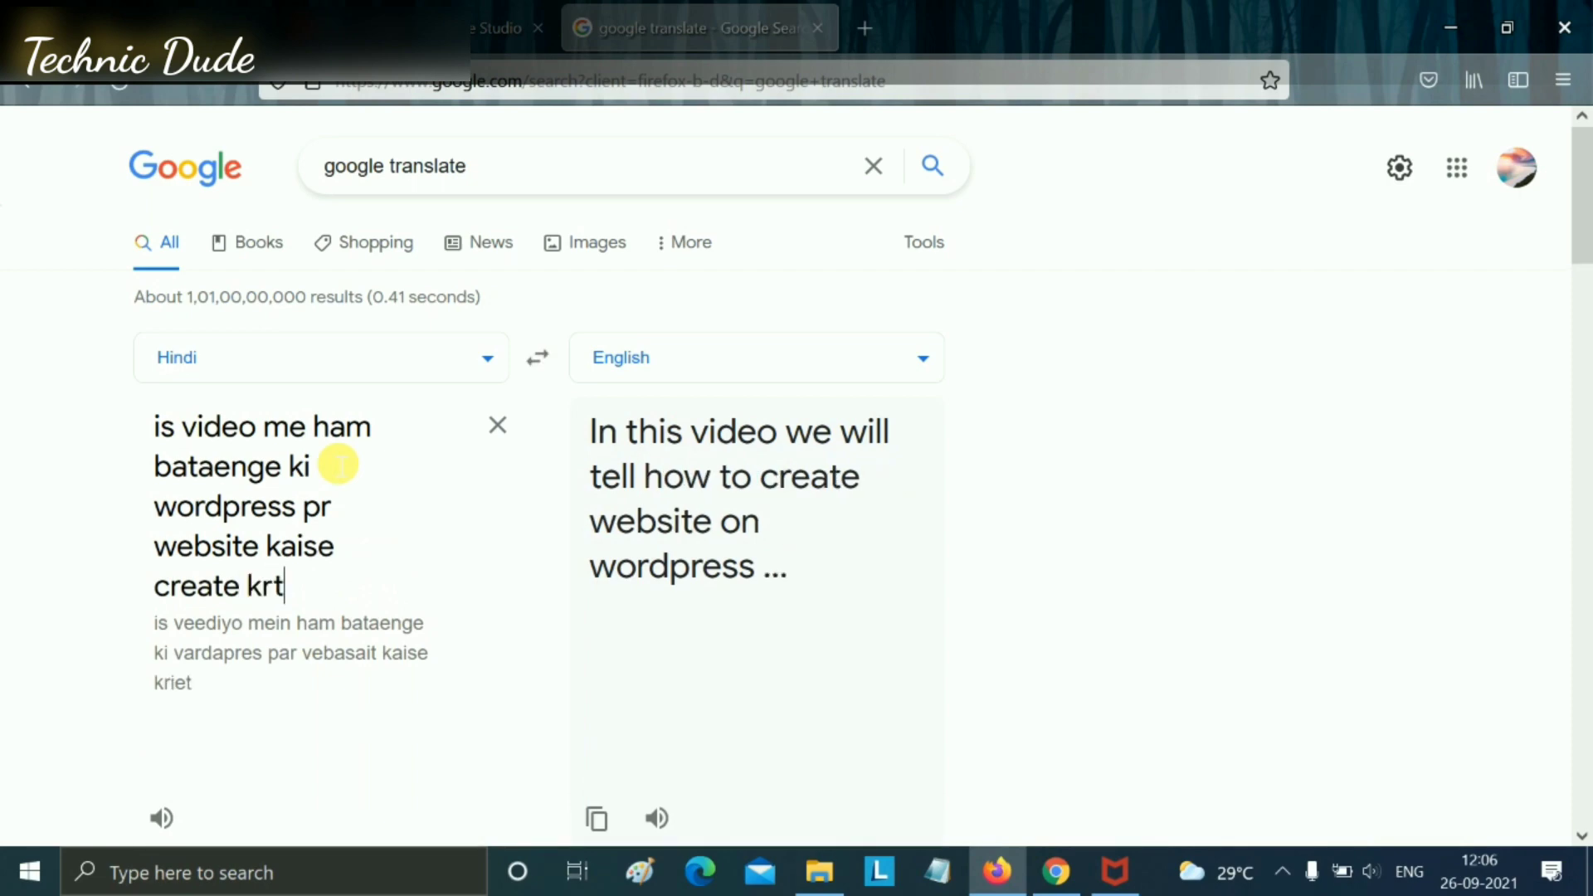
type("e hai")
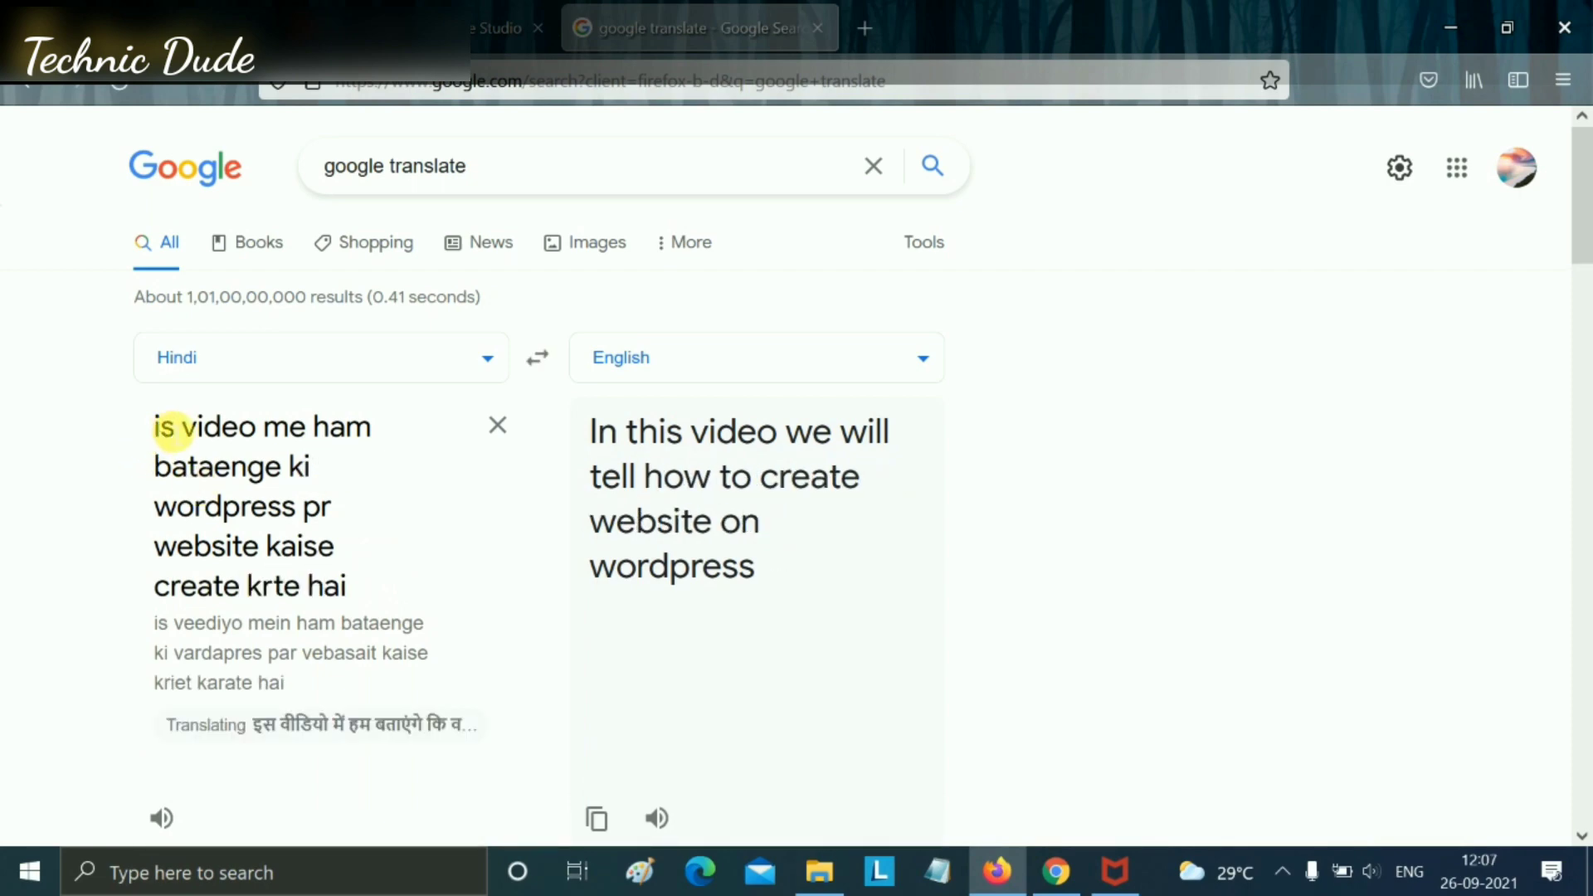
- Look through the translator's available source and target languages, keeping Hindi to English
left_click_drag(173, 428, 402, 572)
left_click(409, 509)
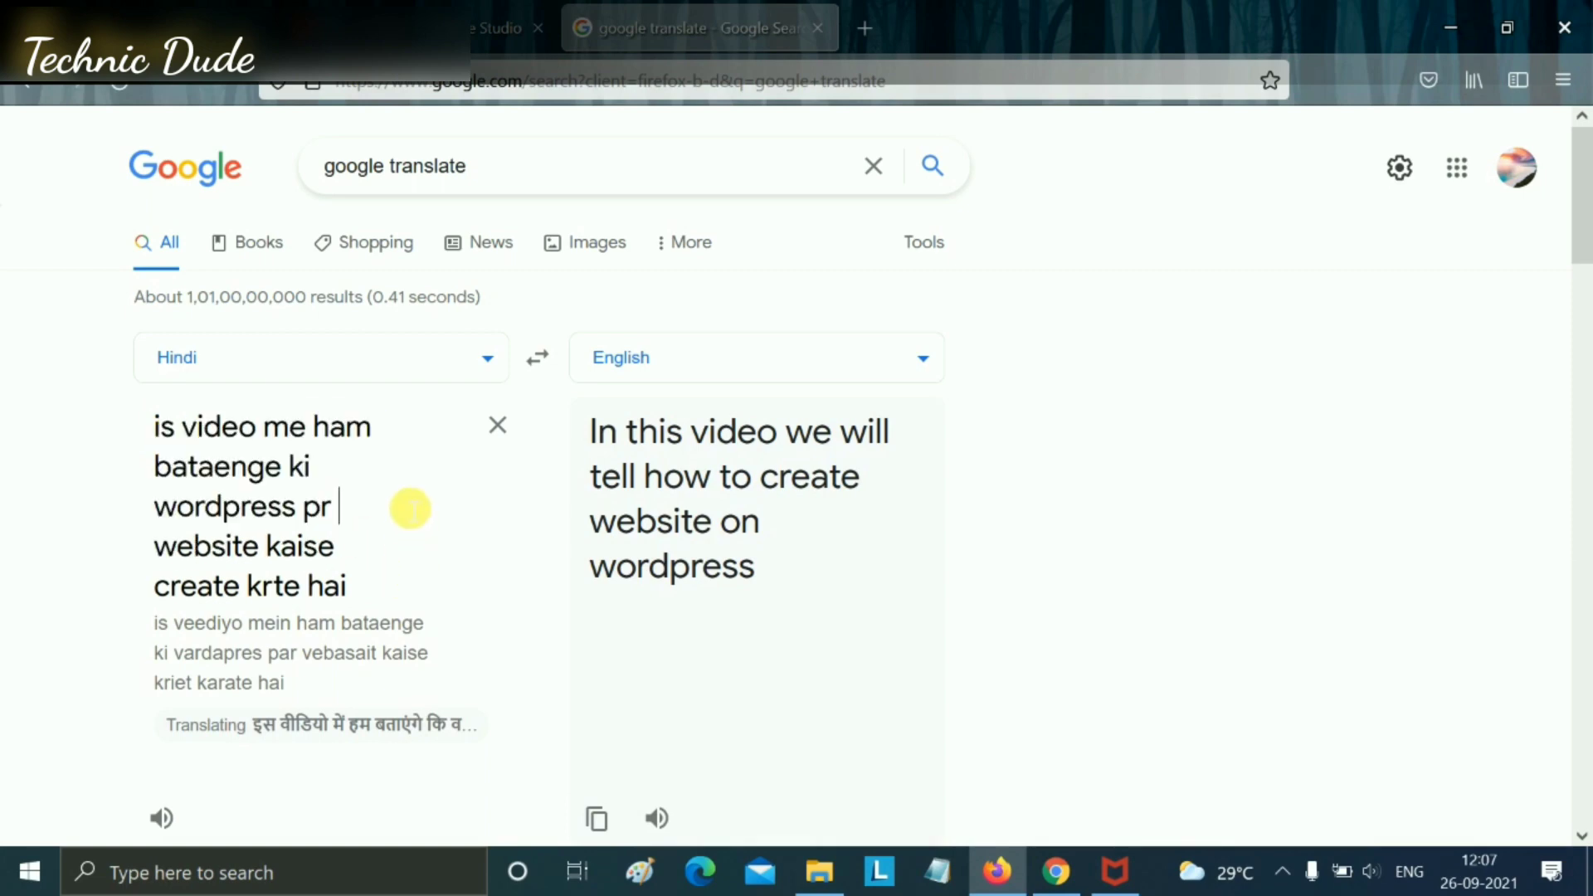
left_click(410, 362)
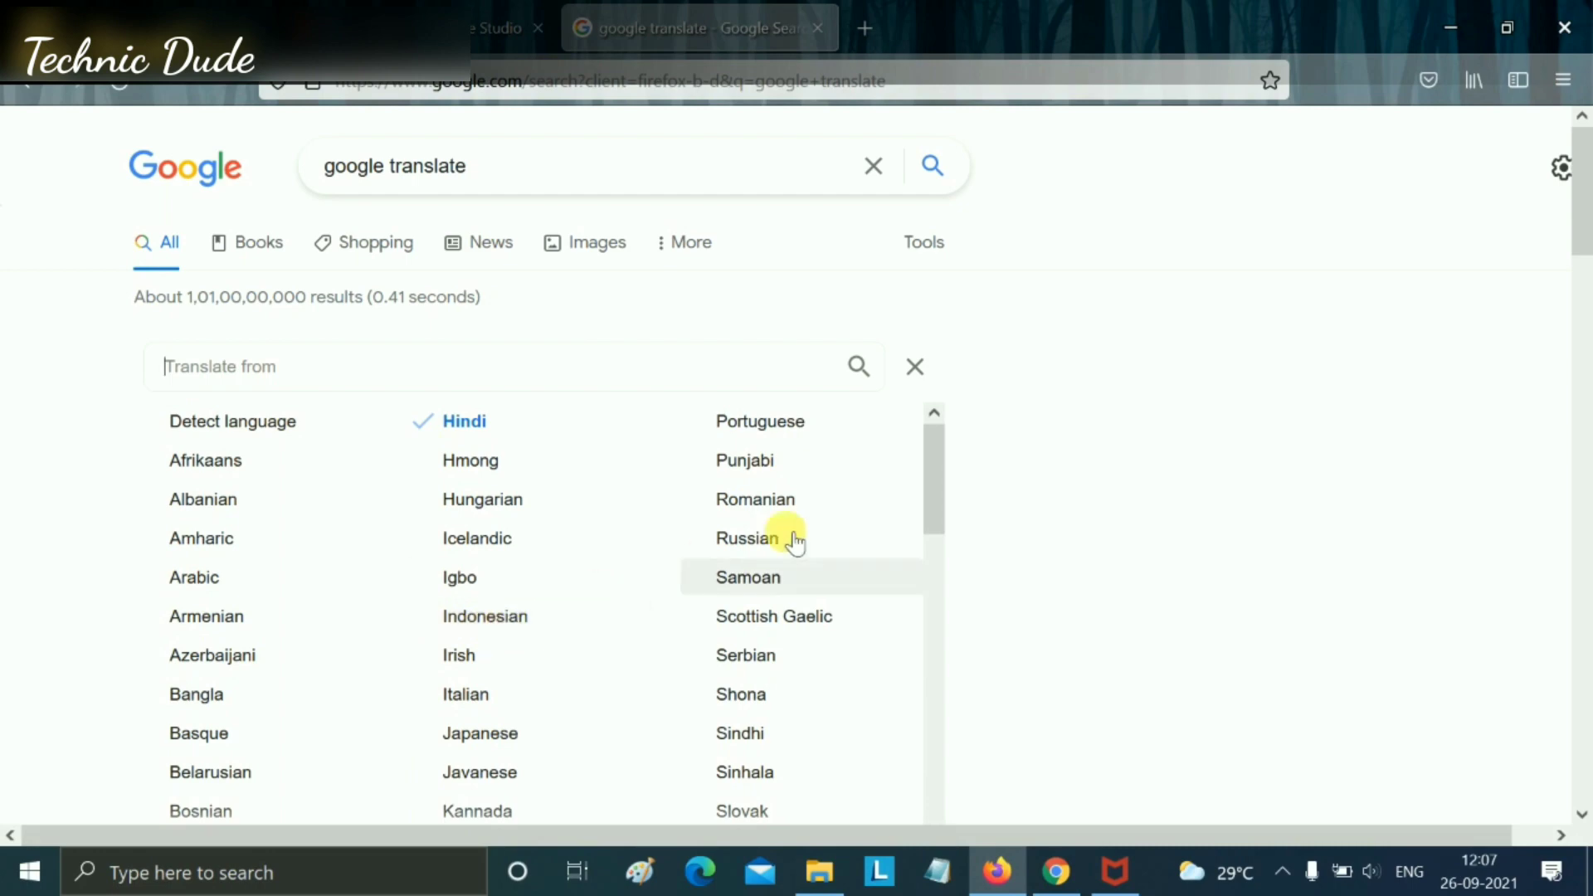
left_click(929, 373)
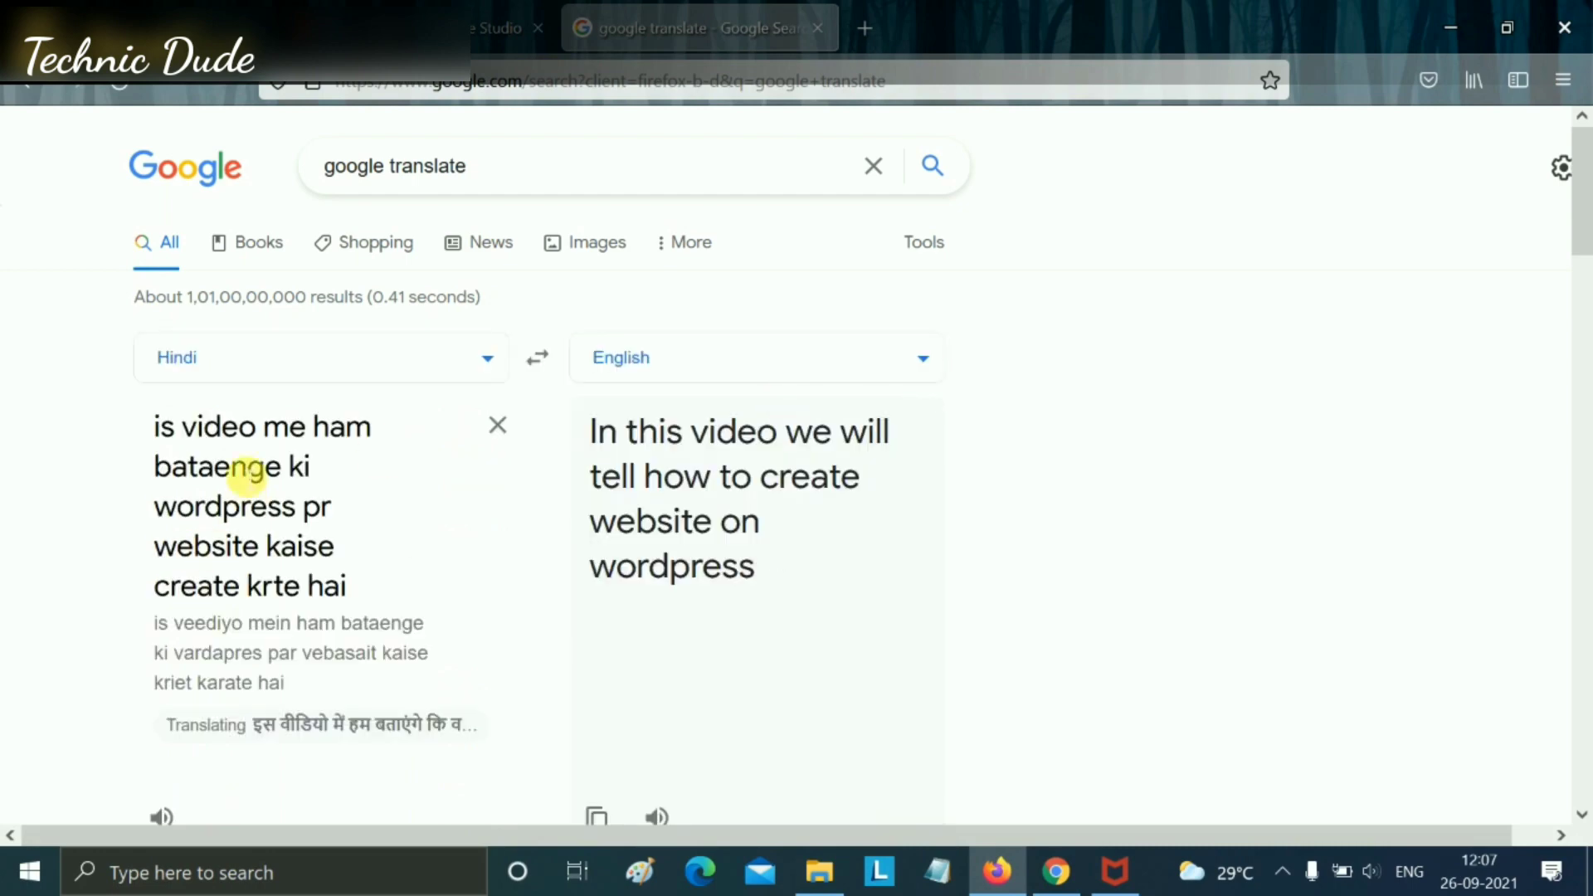
left_click(706, 363)
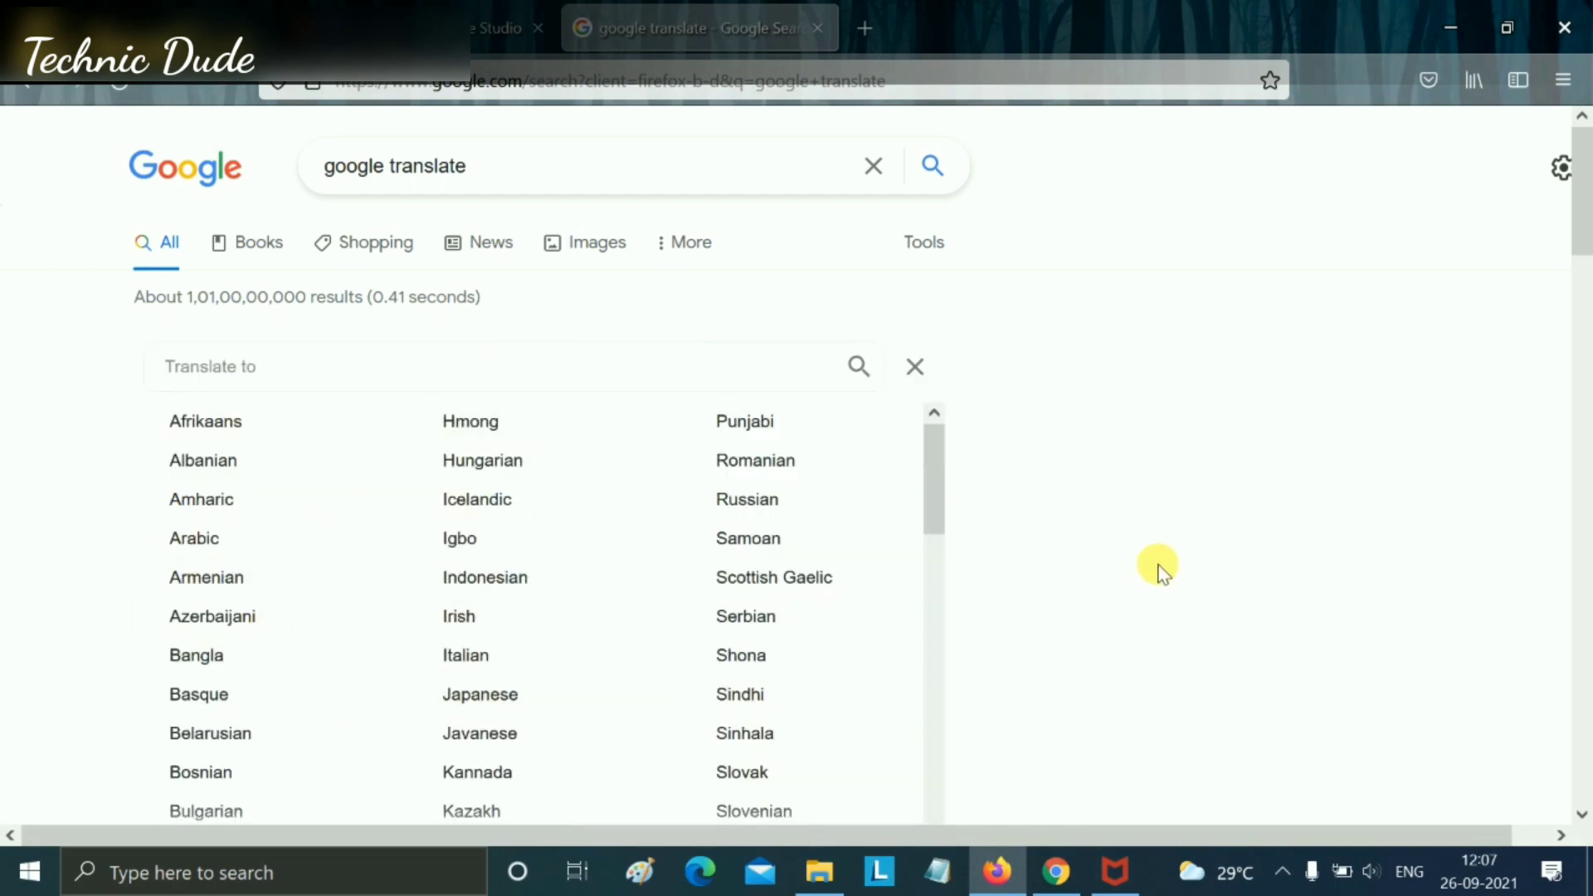
left_click(915, 367)
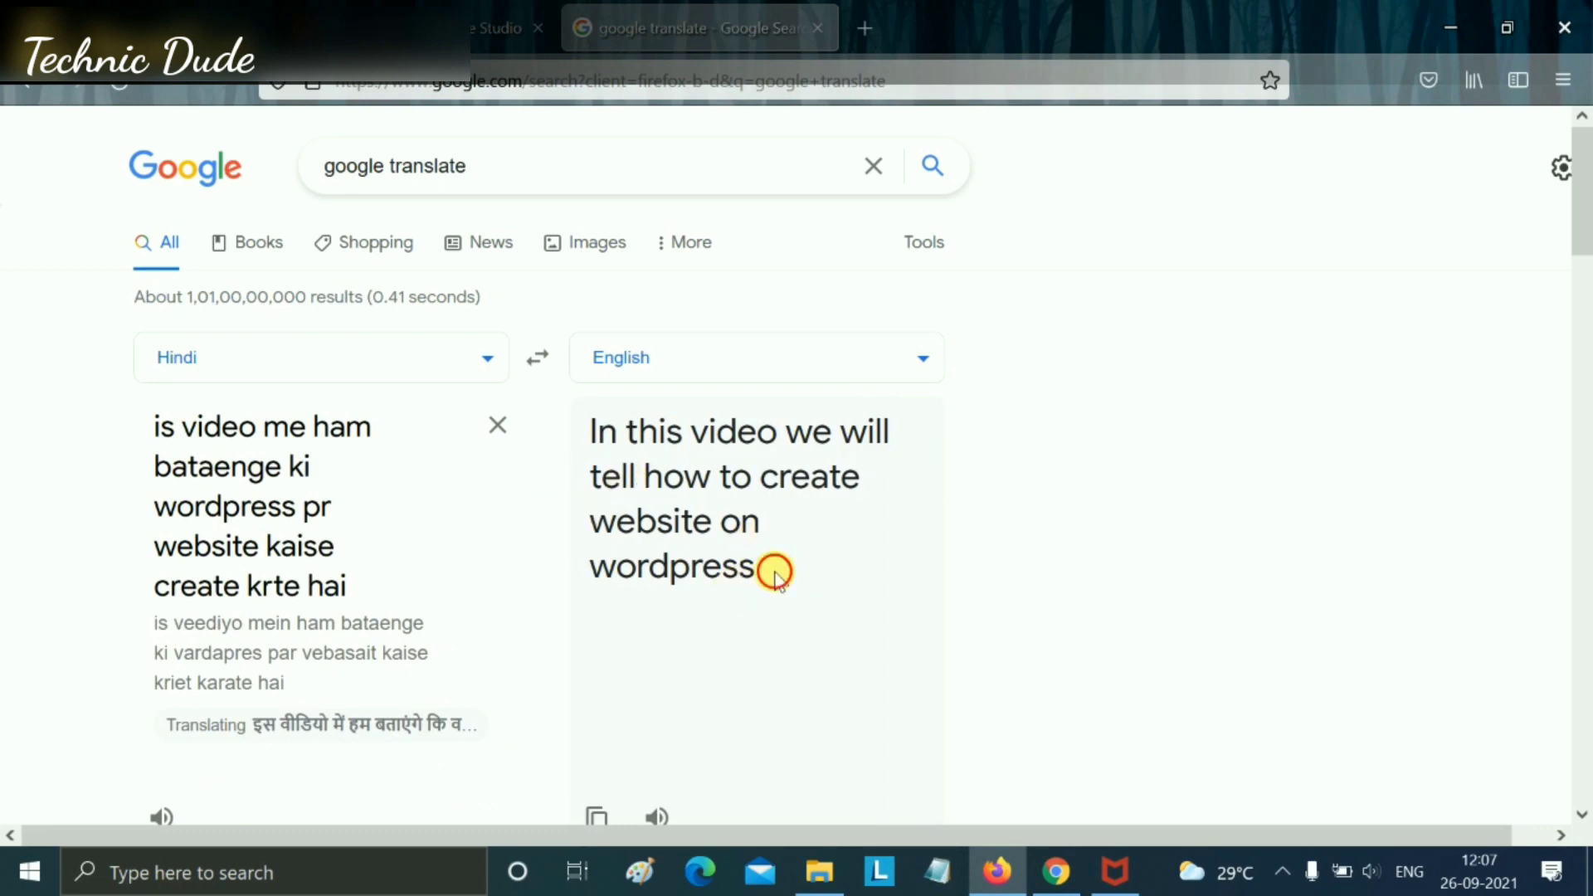
- Copy the English translation "In this video we will tell how to create website on wordpress" and return to the YouTube Studio subtitle editor
left_click_drag(772, 569, 606, 448)
key("ctrl+c")
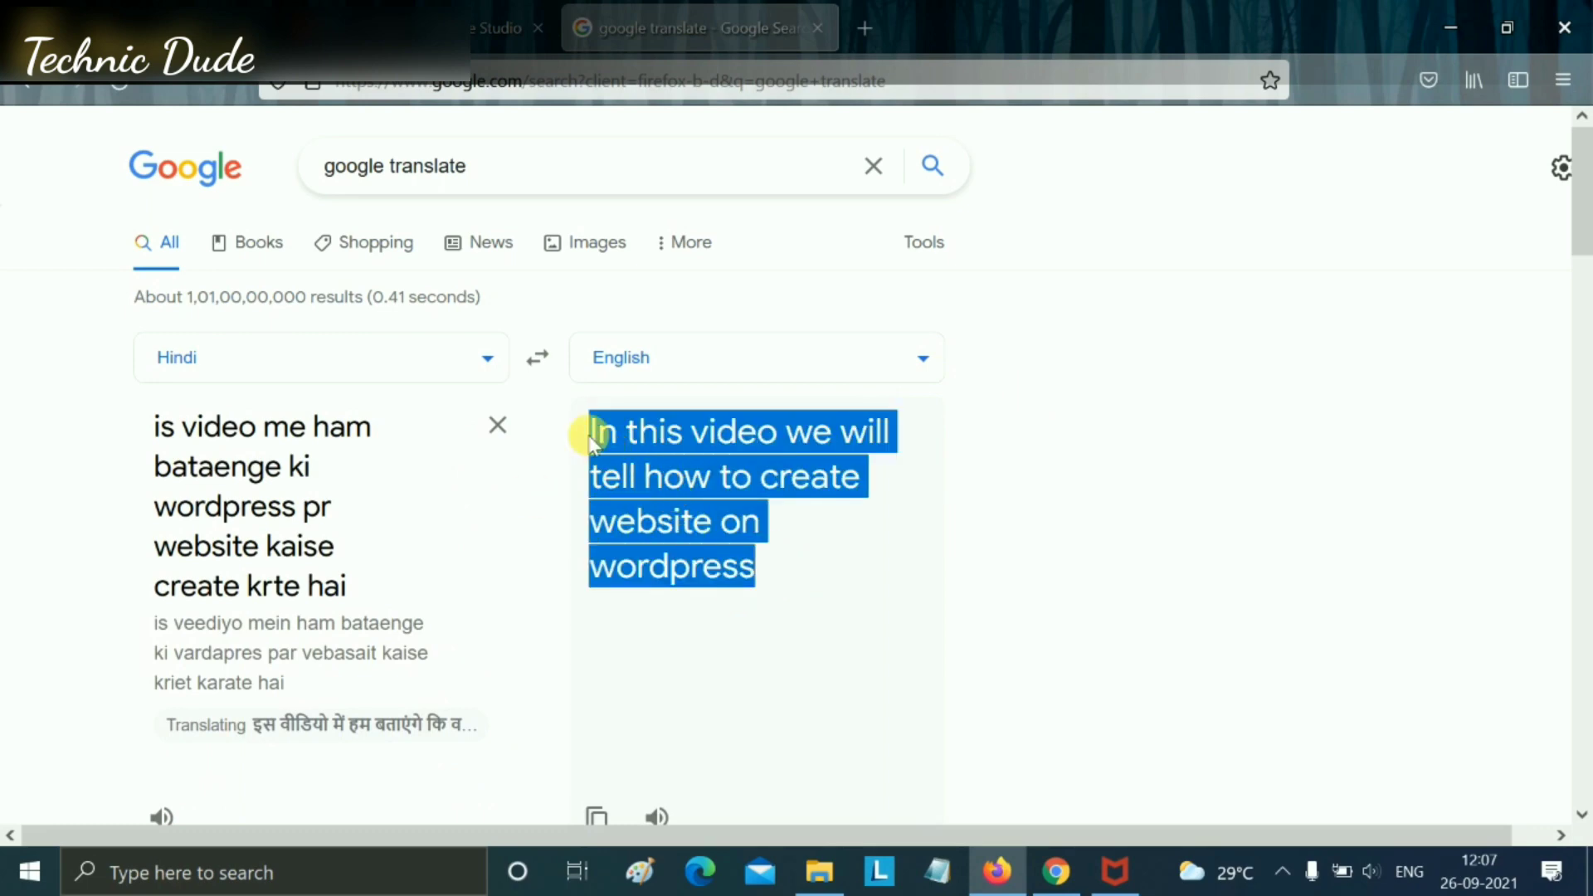
left_click(511, 27)
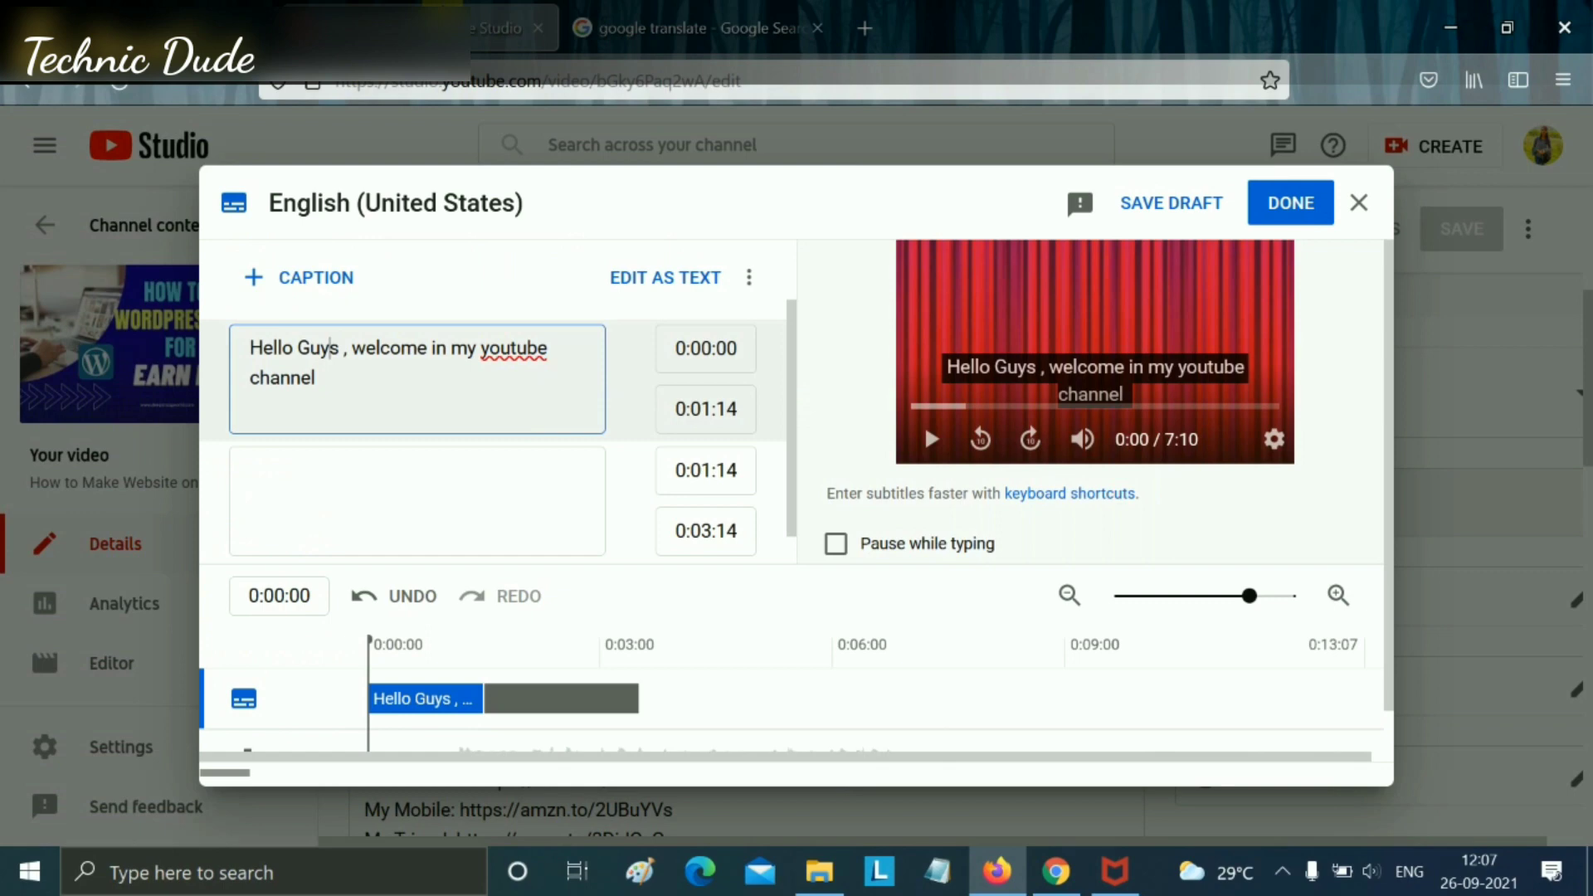
- Paste the translated line "In this video we will tell how to create website on wordpress" into the empty second caption
left_click(374, 505)
key("ctrl+v")
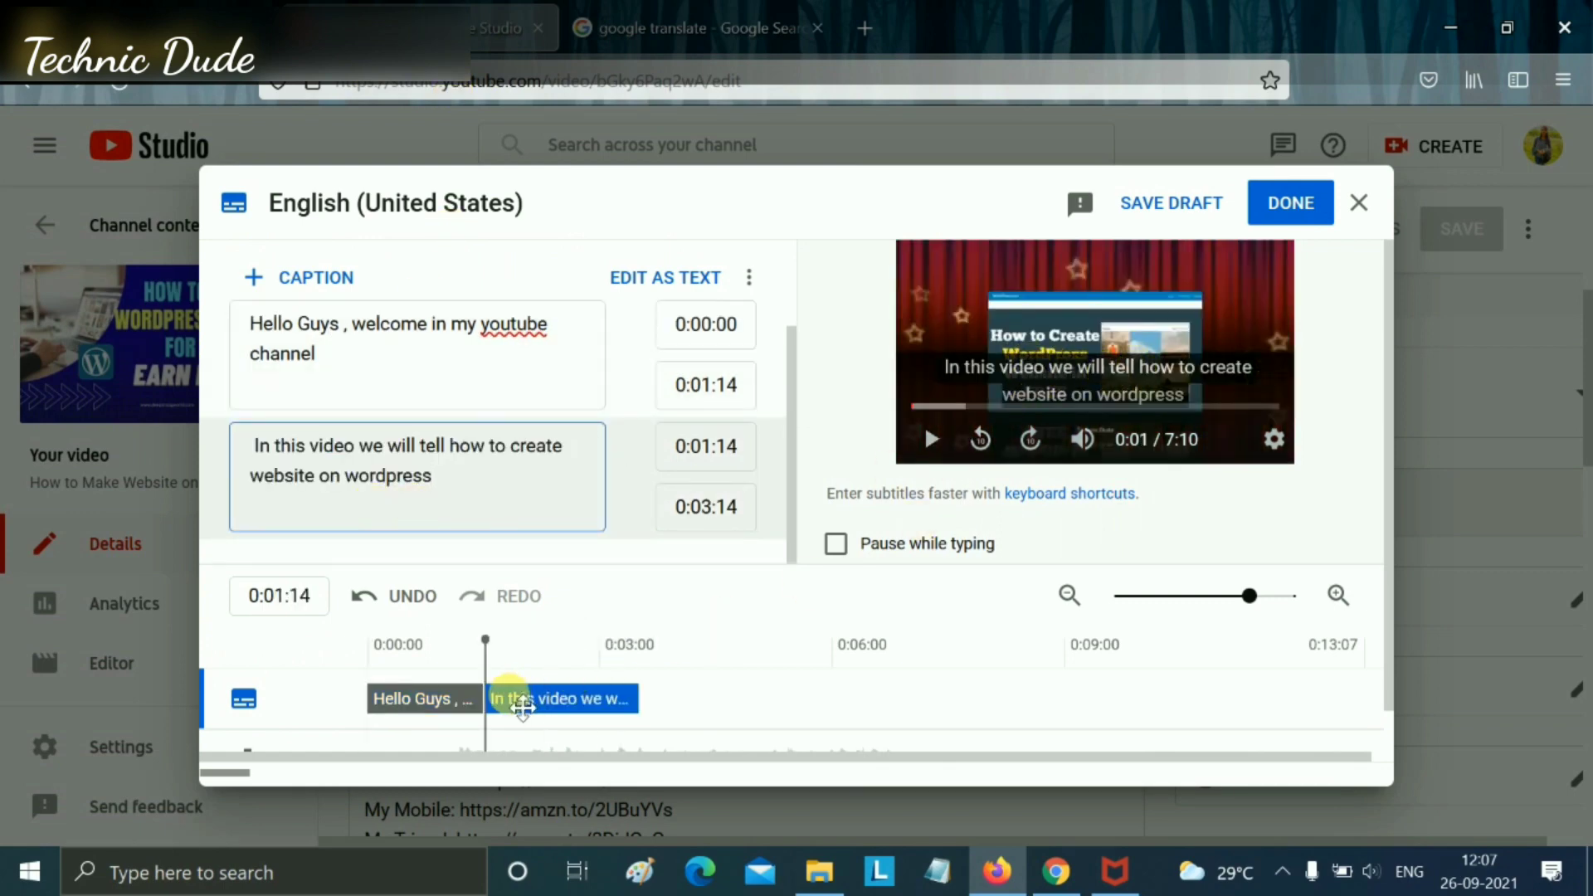
mouse_move(523, 705)
left_mouse_down()
mouse_move(632, 701)
mouse_move(526, 698)
mouse_move(529, 712)
left_mouse_up()
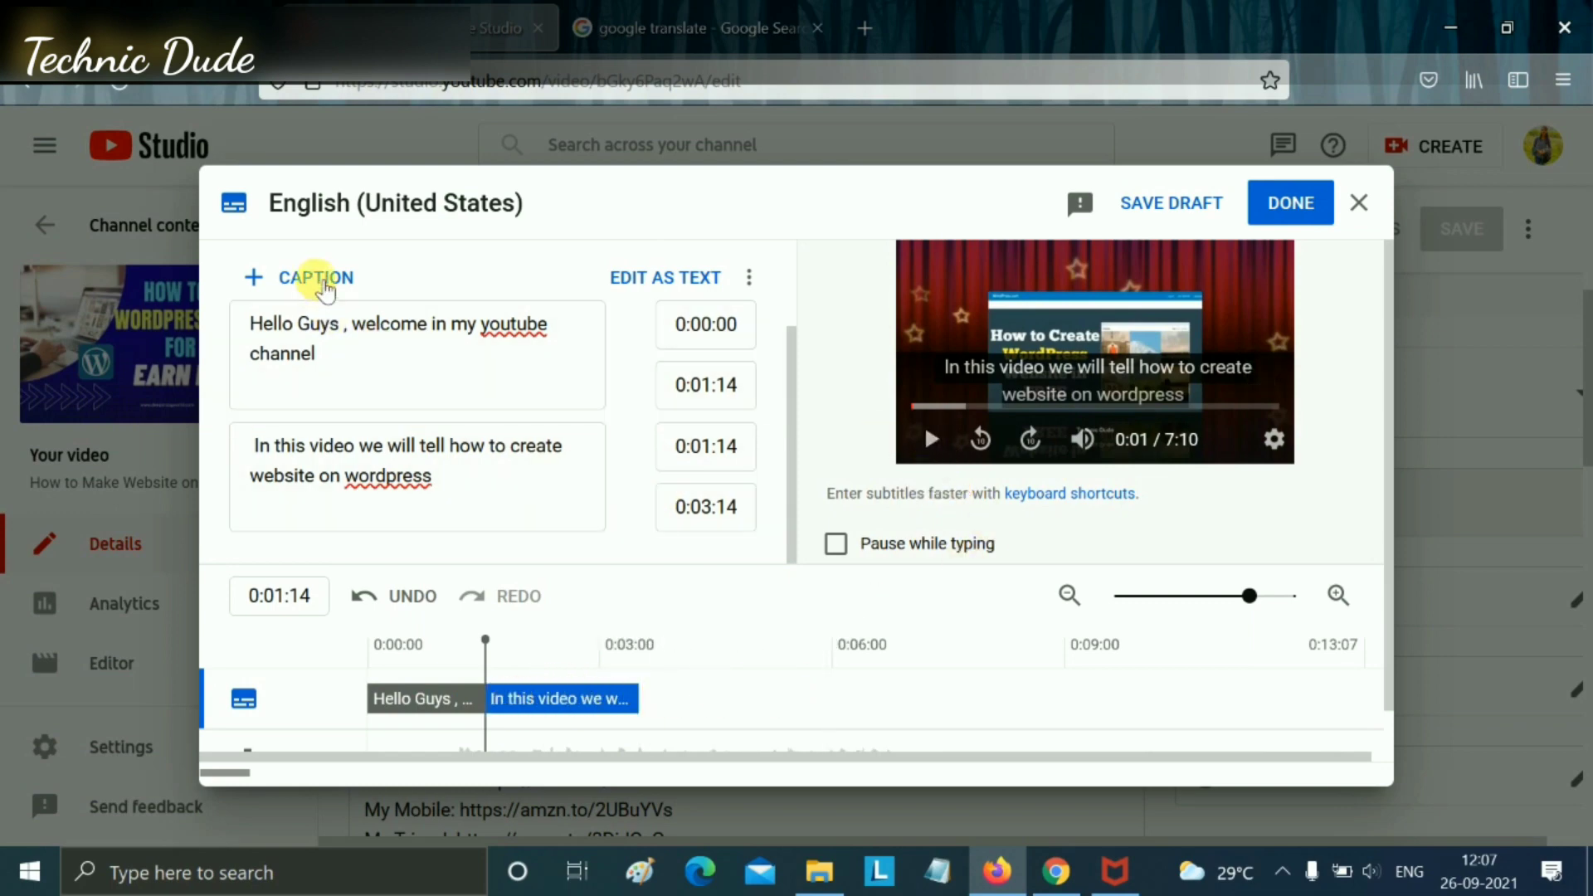
- Add an empty third caption, play the video to find the next speech, and shift the caption to 0:06:22–0:08:22
left_click(313, 278)
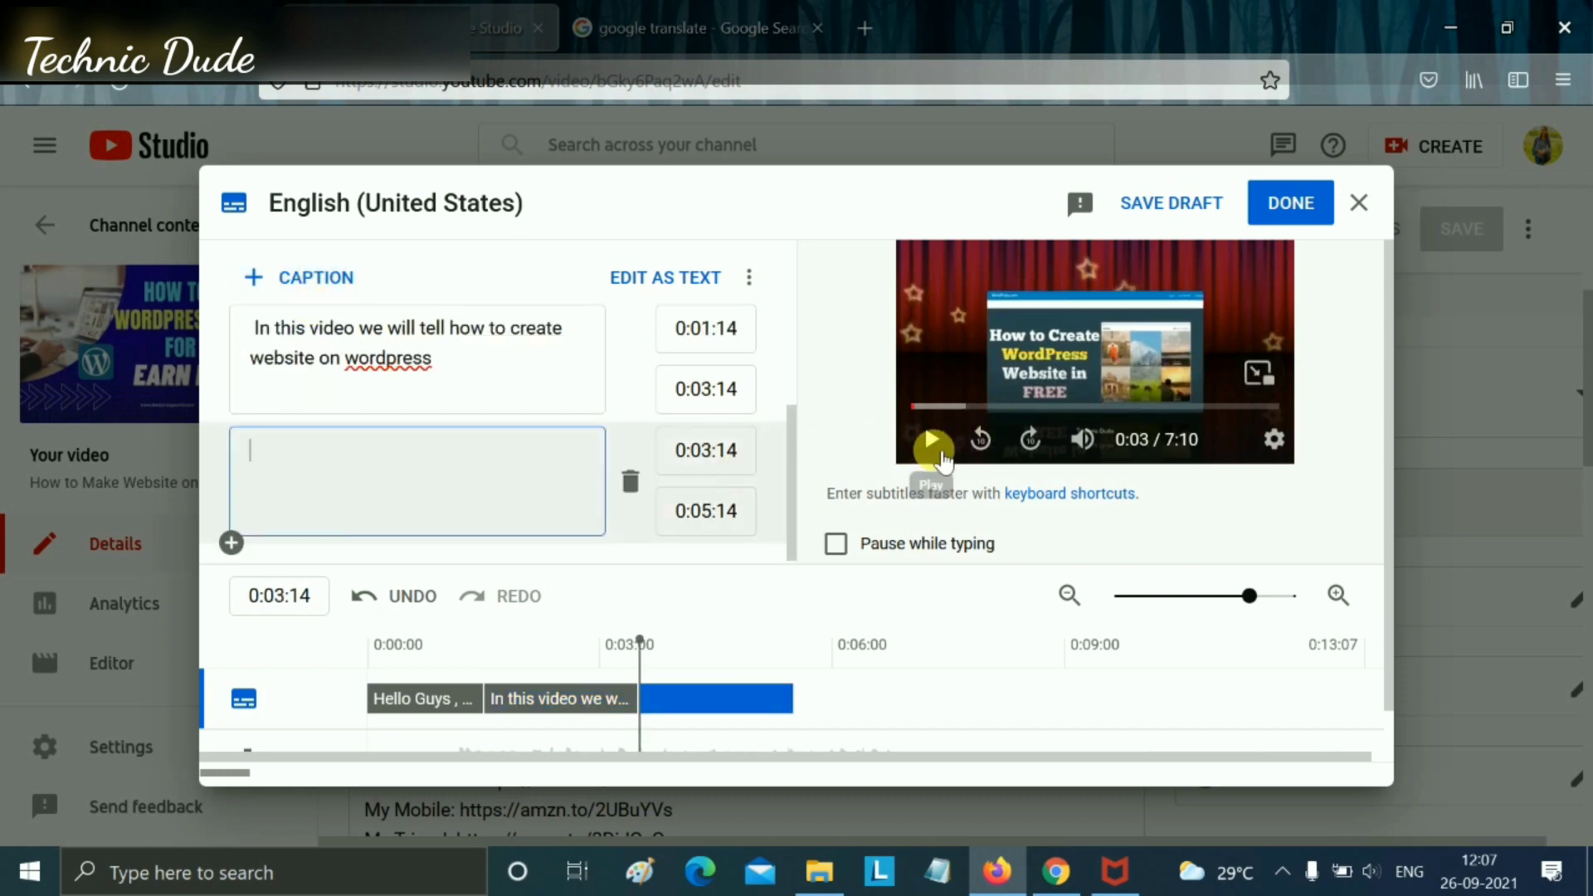
left_click(931, 440)
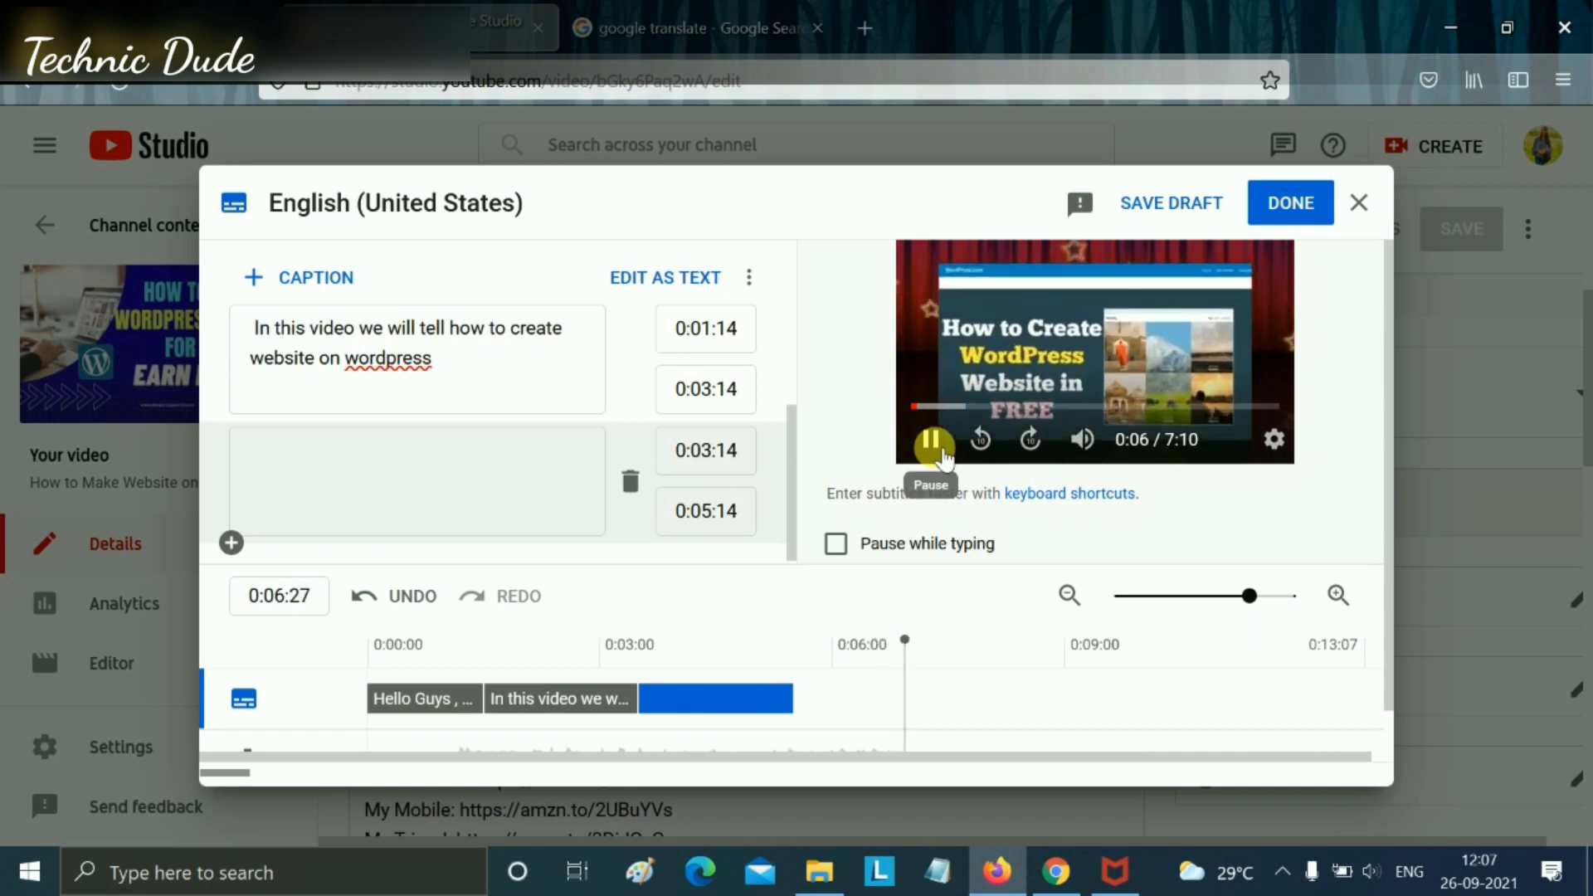
left_click(933, 444)
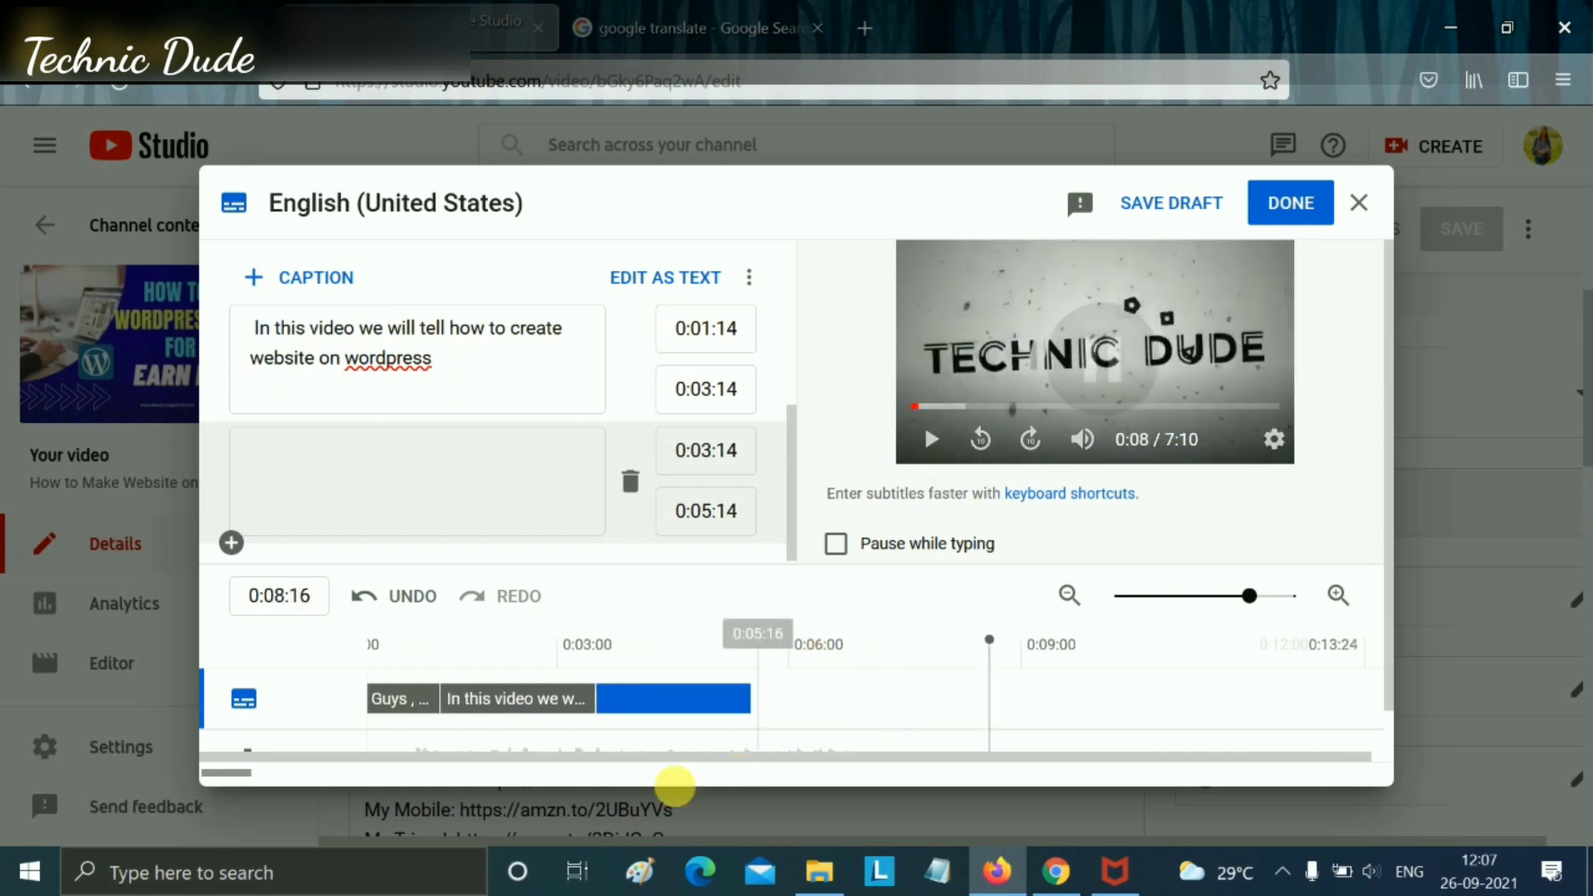
left_click(654, 700)
left_click_drag(674, 714, 925, 713)
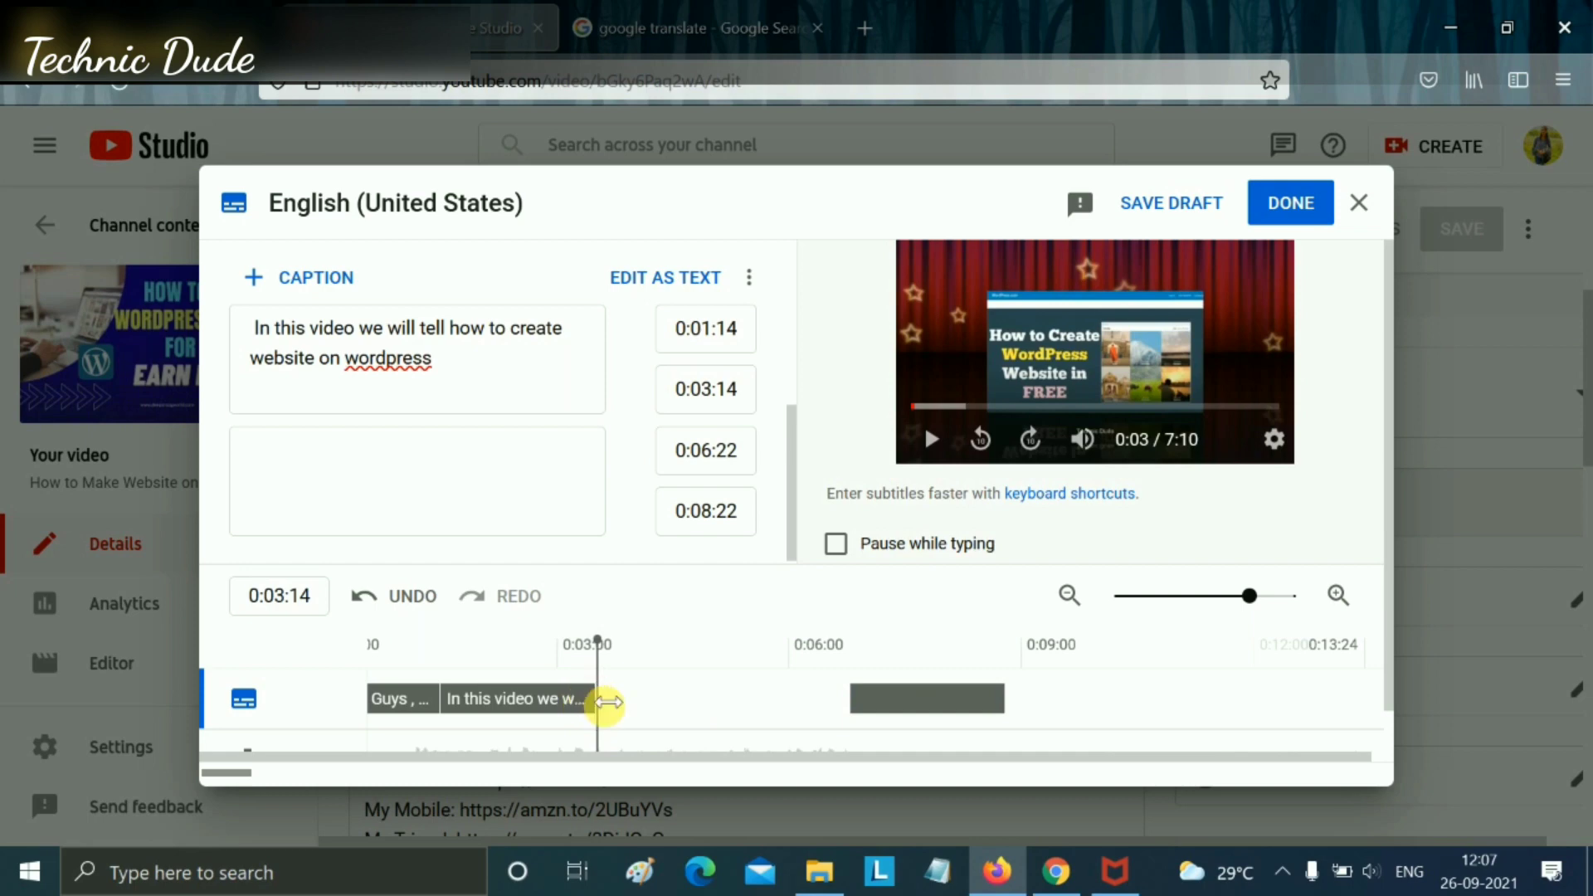
- Nearly close the gap between the second and third captions by ending the second at 0:05:07 and starting the third at 0:05:10
left_click_drag(607, 704, 717, 711)
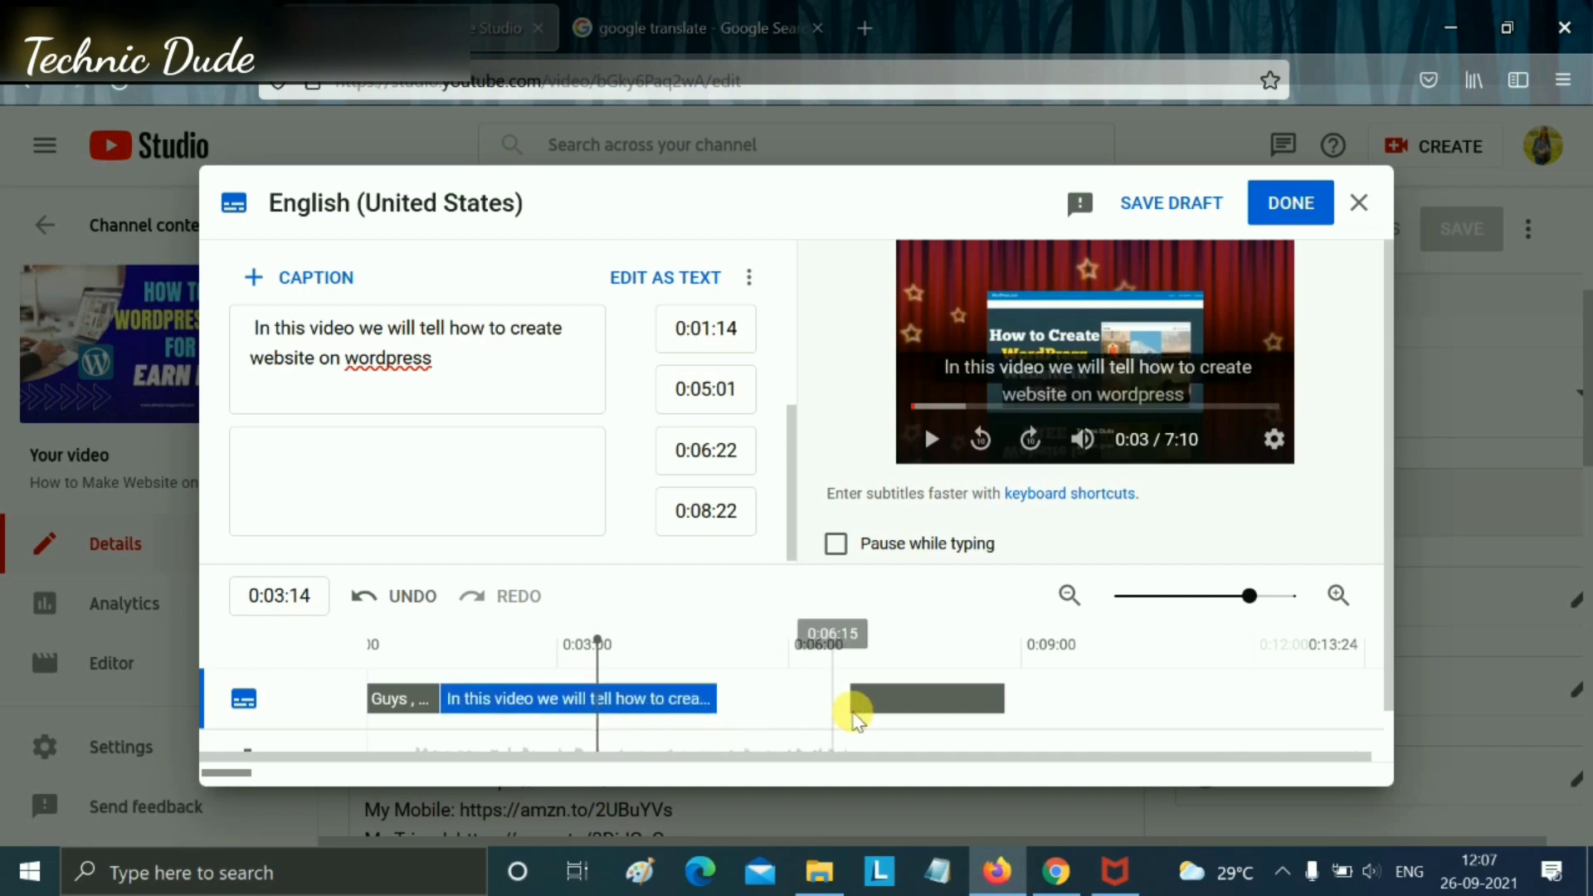
left_click(894, 713)
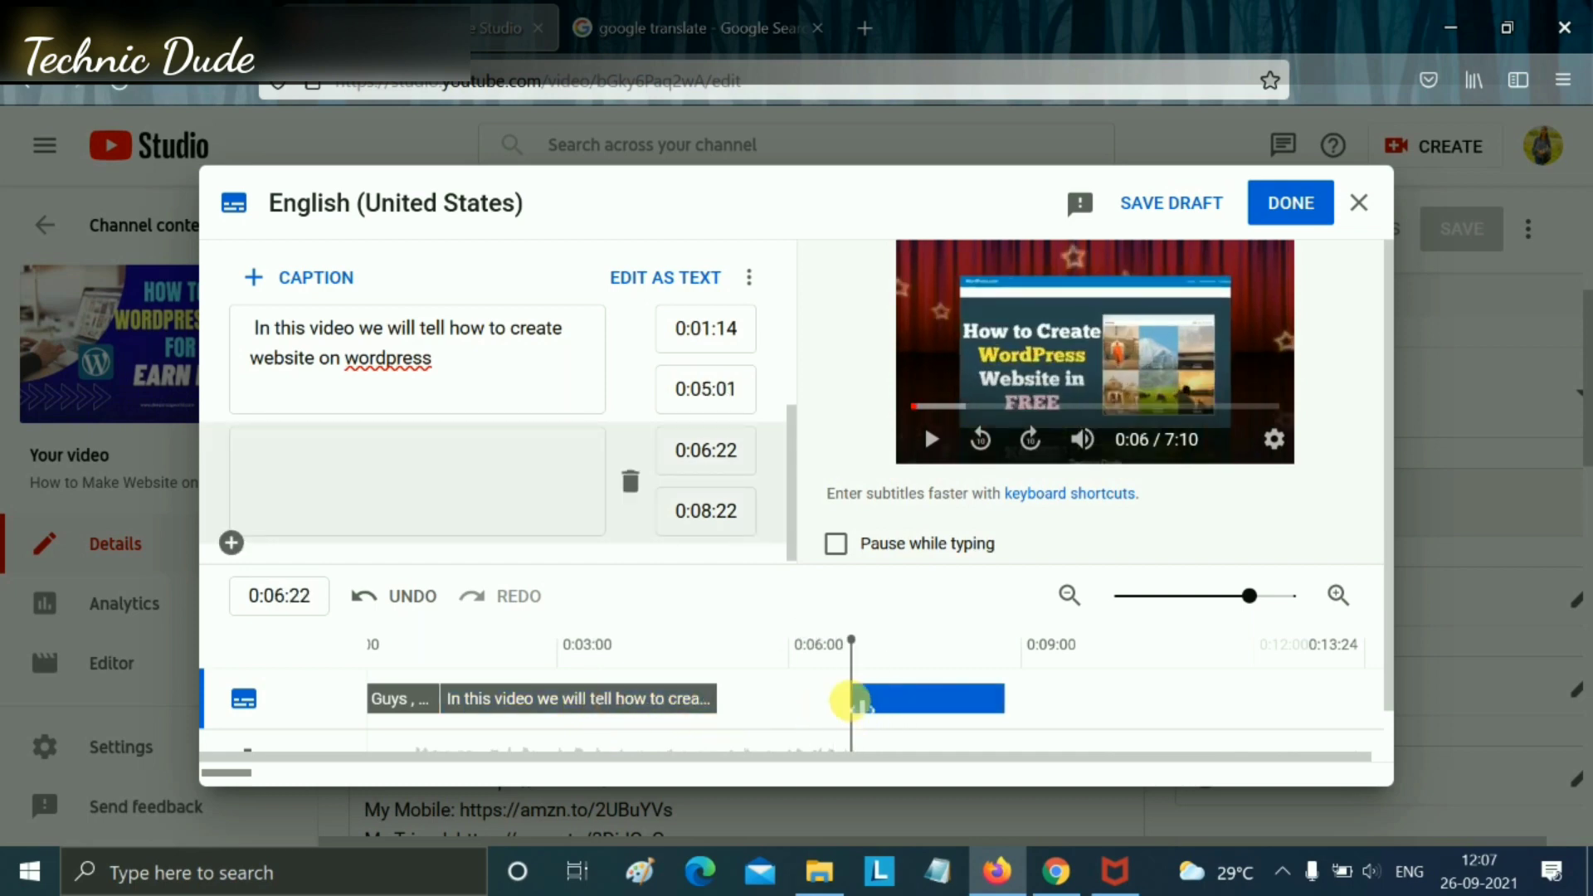
left_click_drag(850, 701, 689, 697)
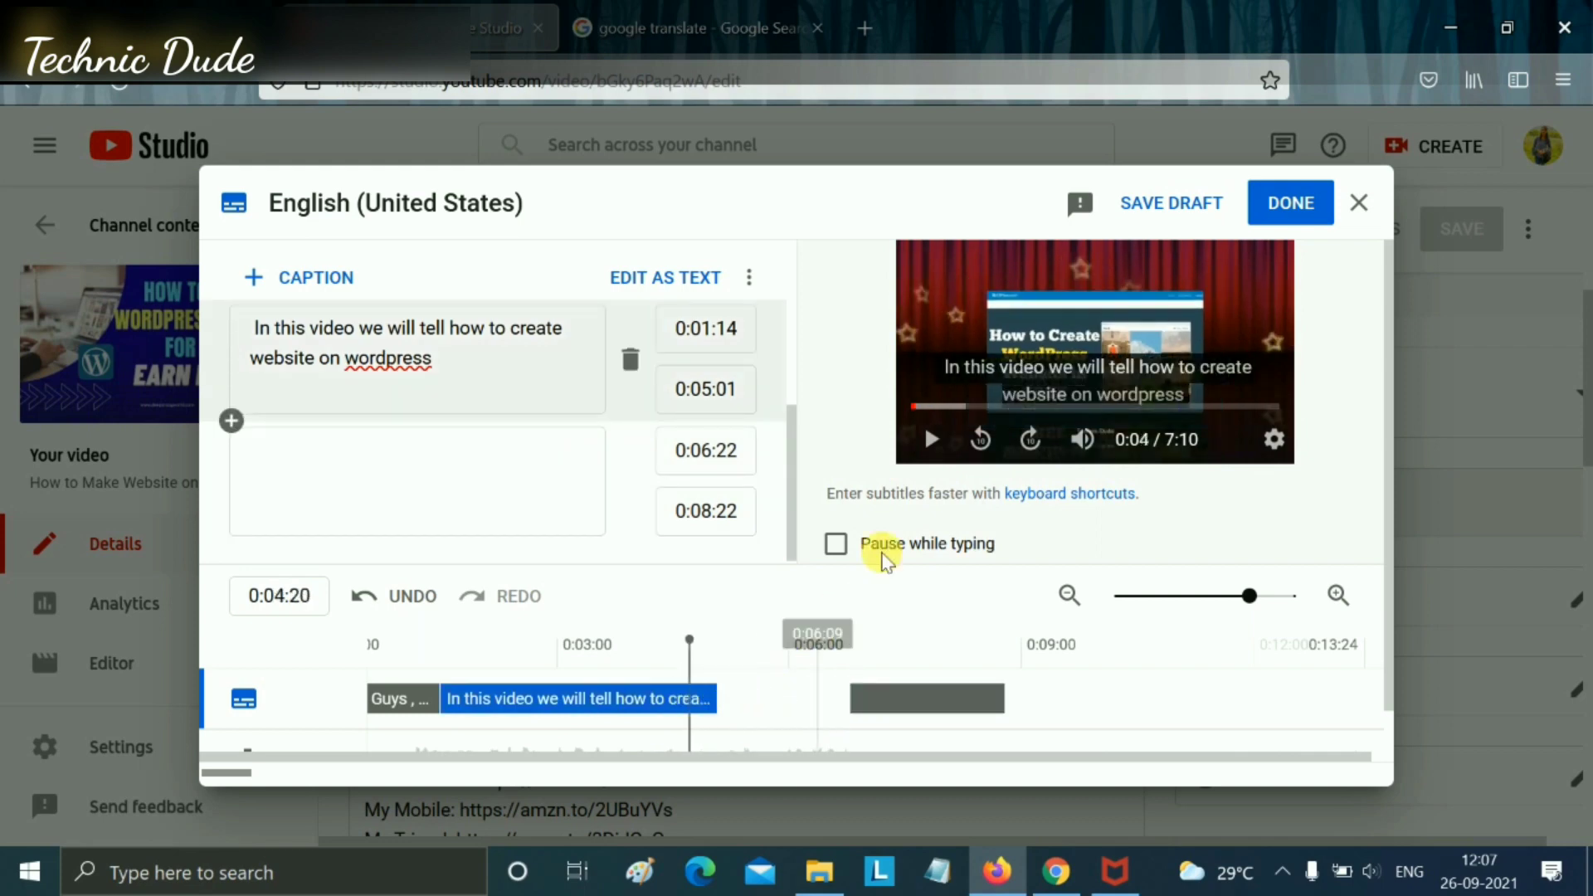
left_click(931, 437)
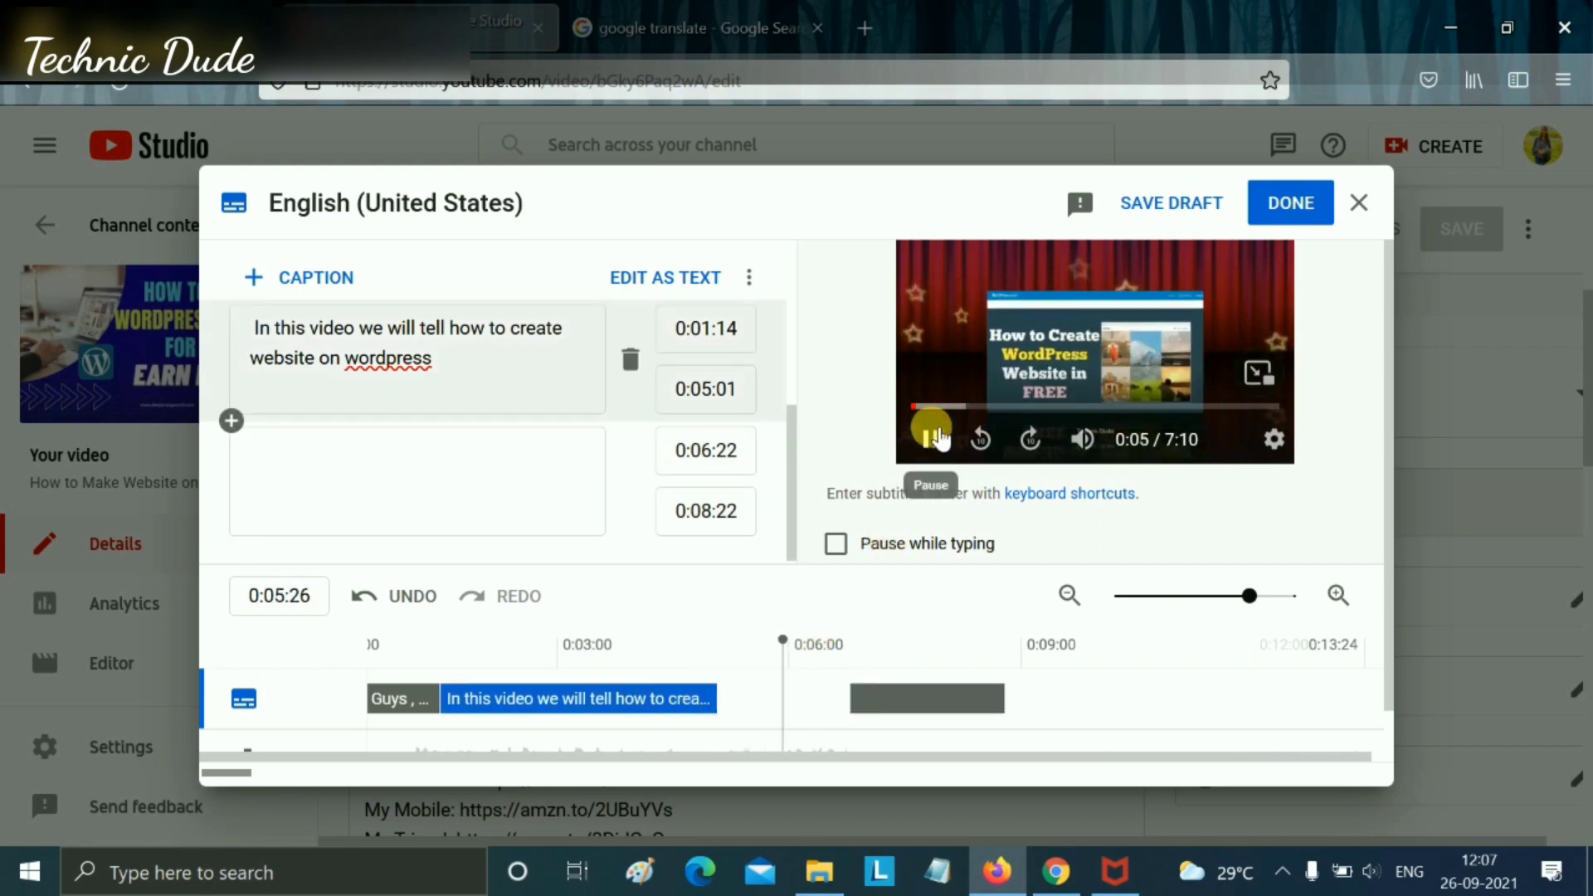
left_click(933, 437)
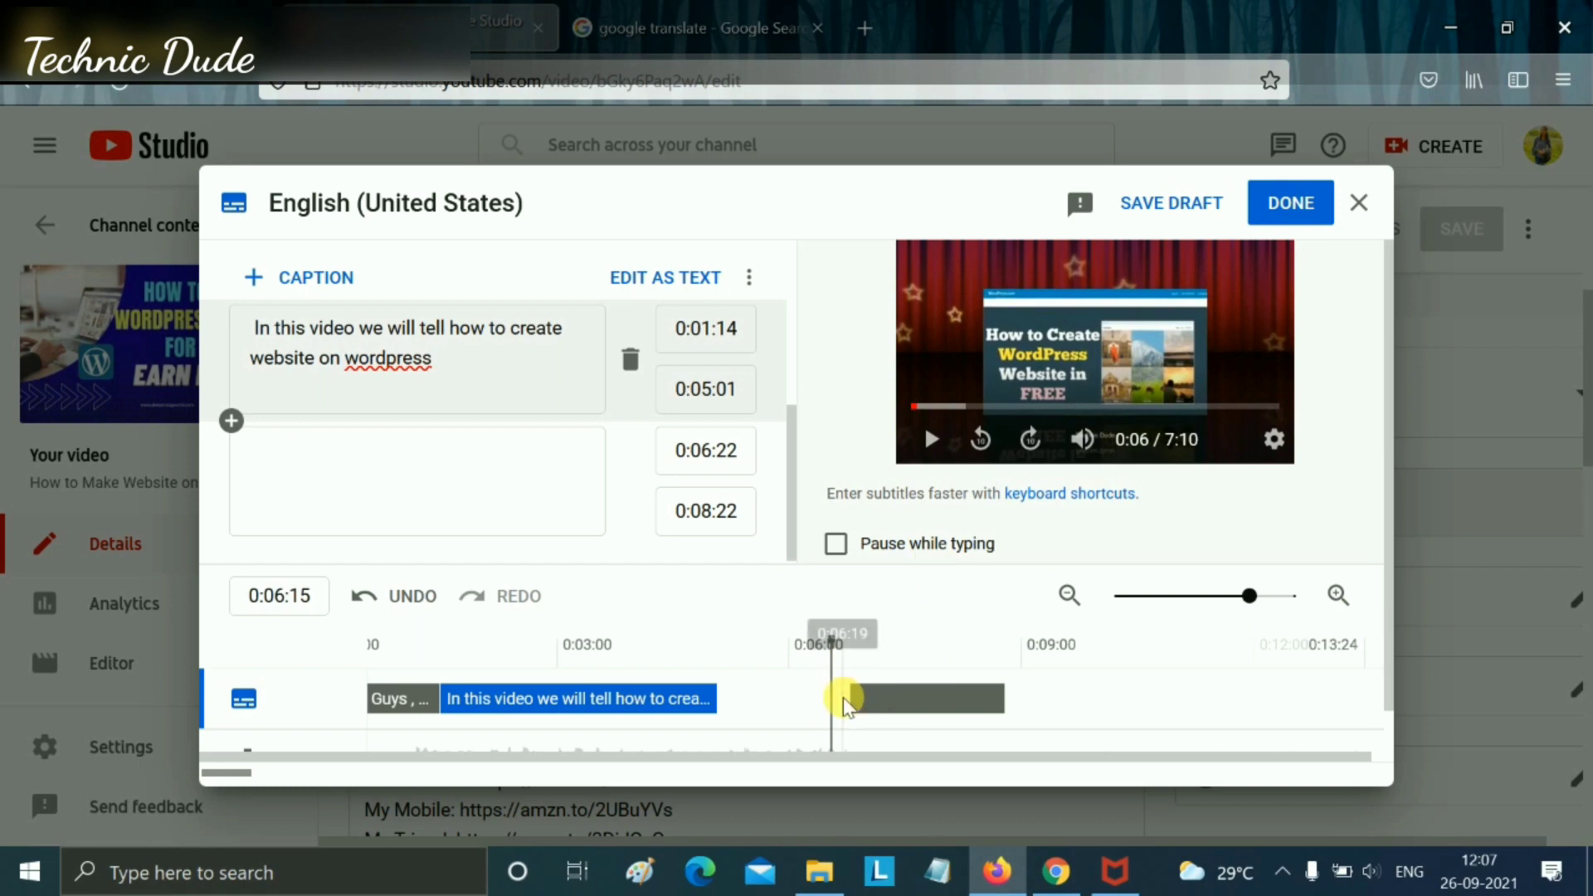
left_click_drag(851, 700, 726, 703)
left_click(713, 699)
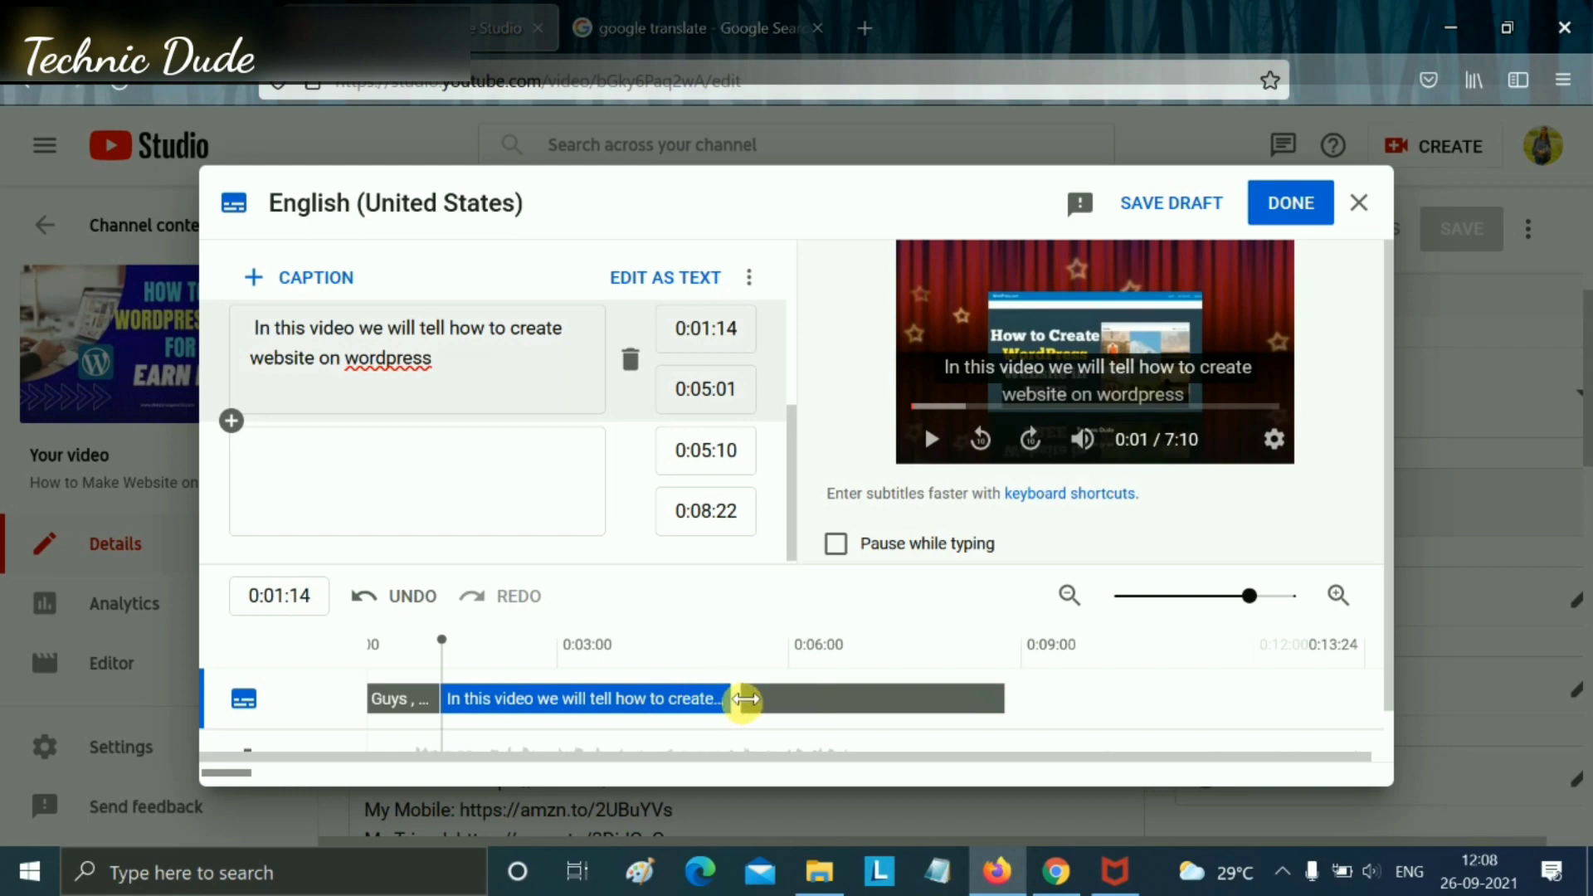
left_click_drag(744, 699, 751, 699)
- Switch to the Google Translate tab and enter "to chaliye start kaarte hai" as the new Hindi text
left_click(419, 491)
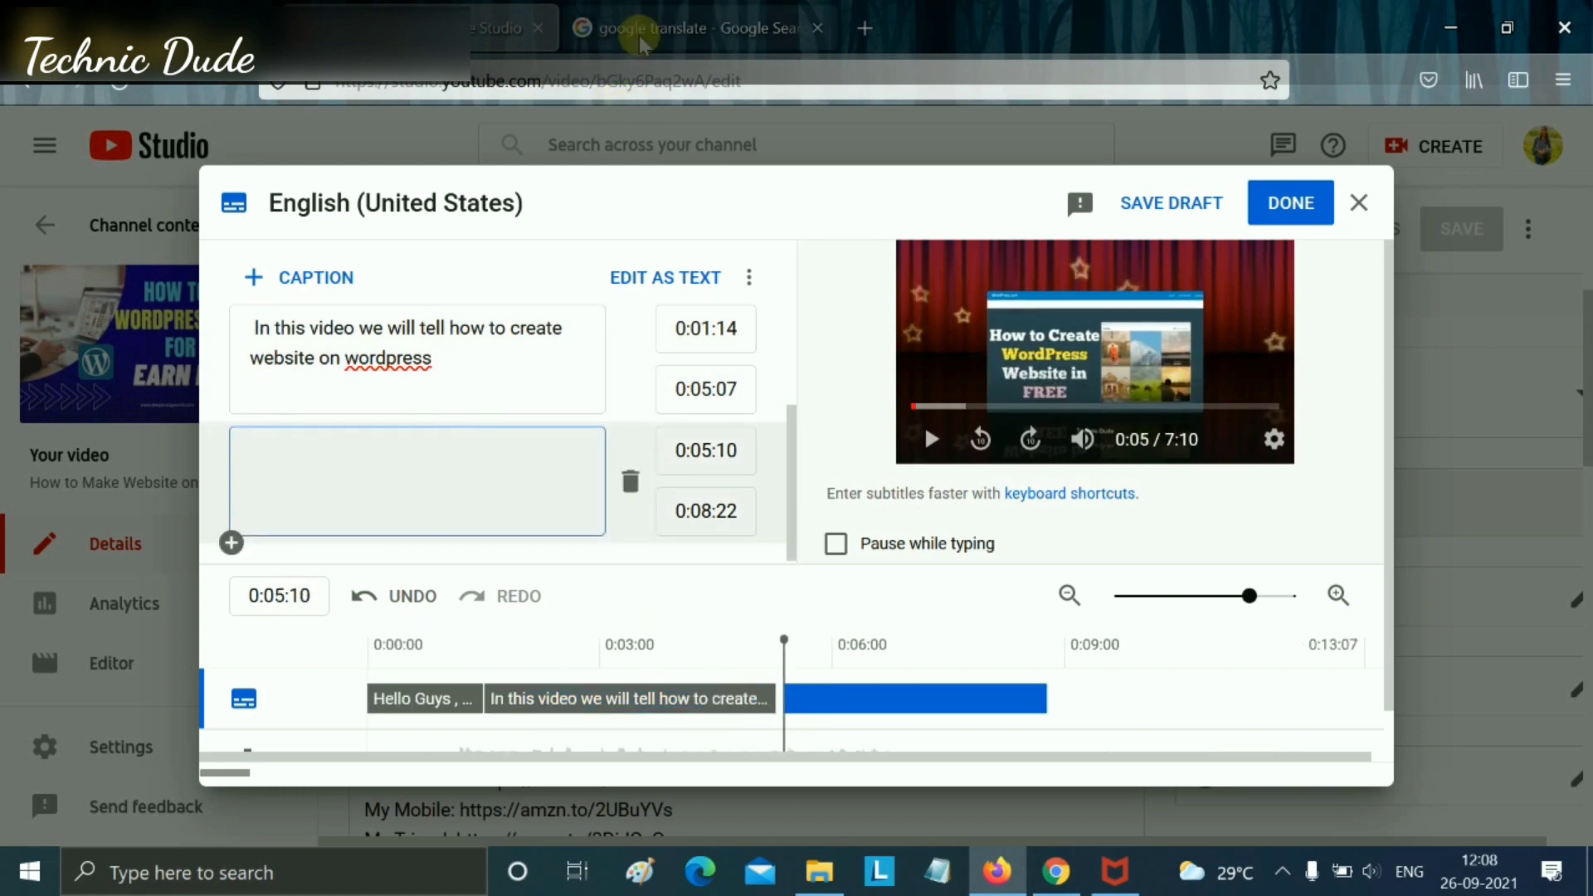
left_click(639, 34)
left_click(501, 430)
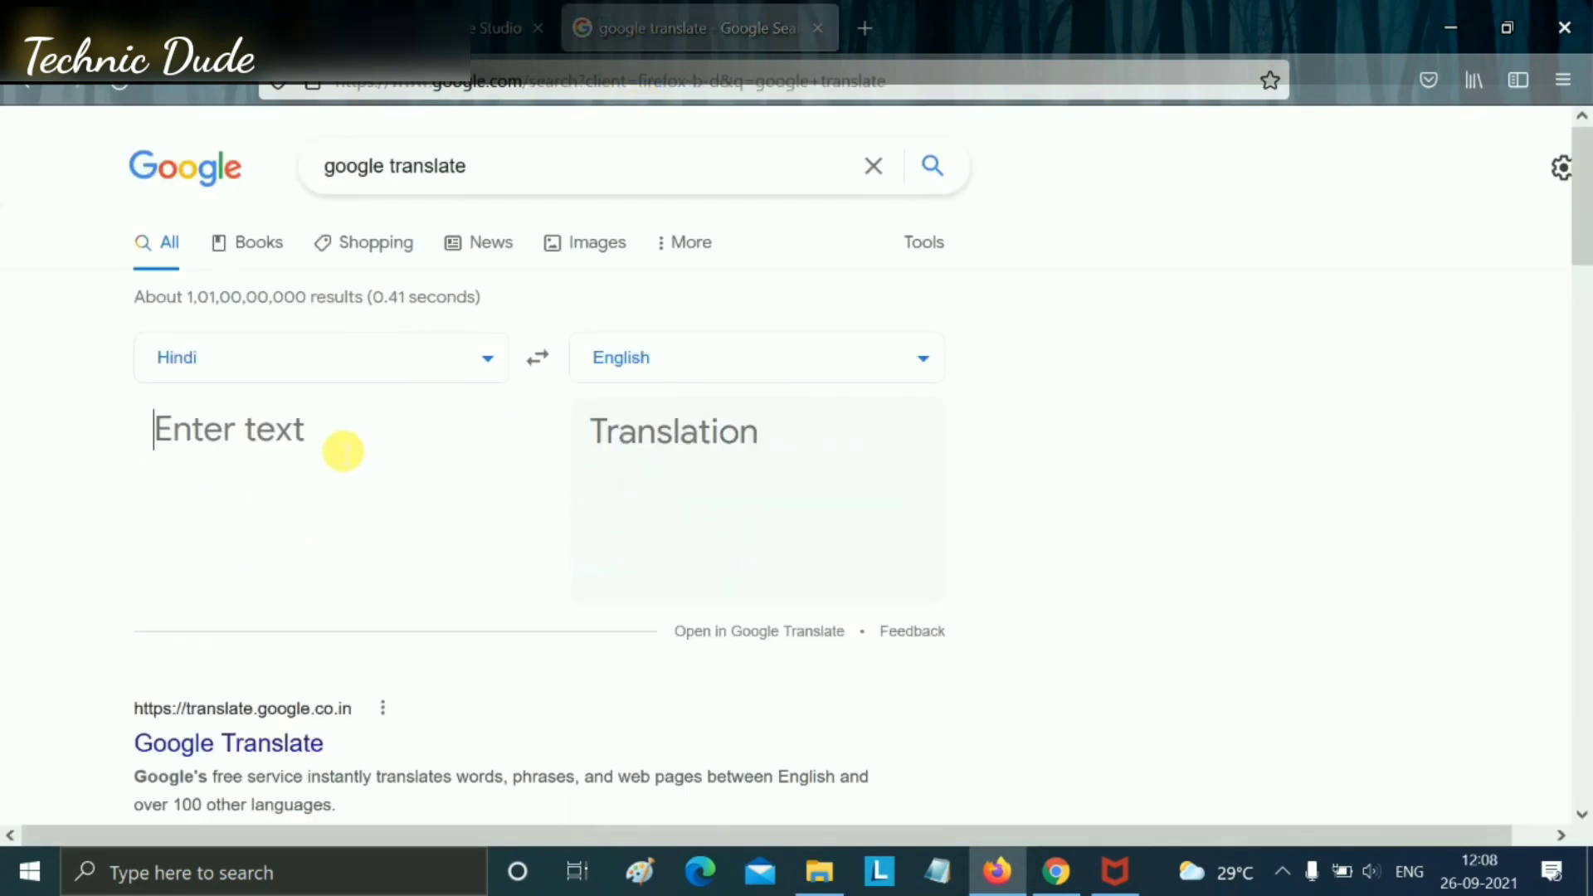
type("to cha")
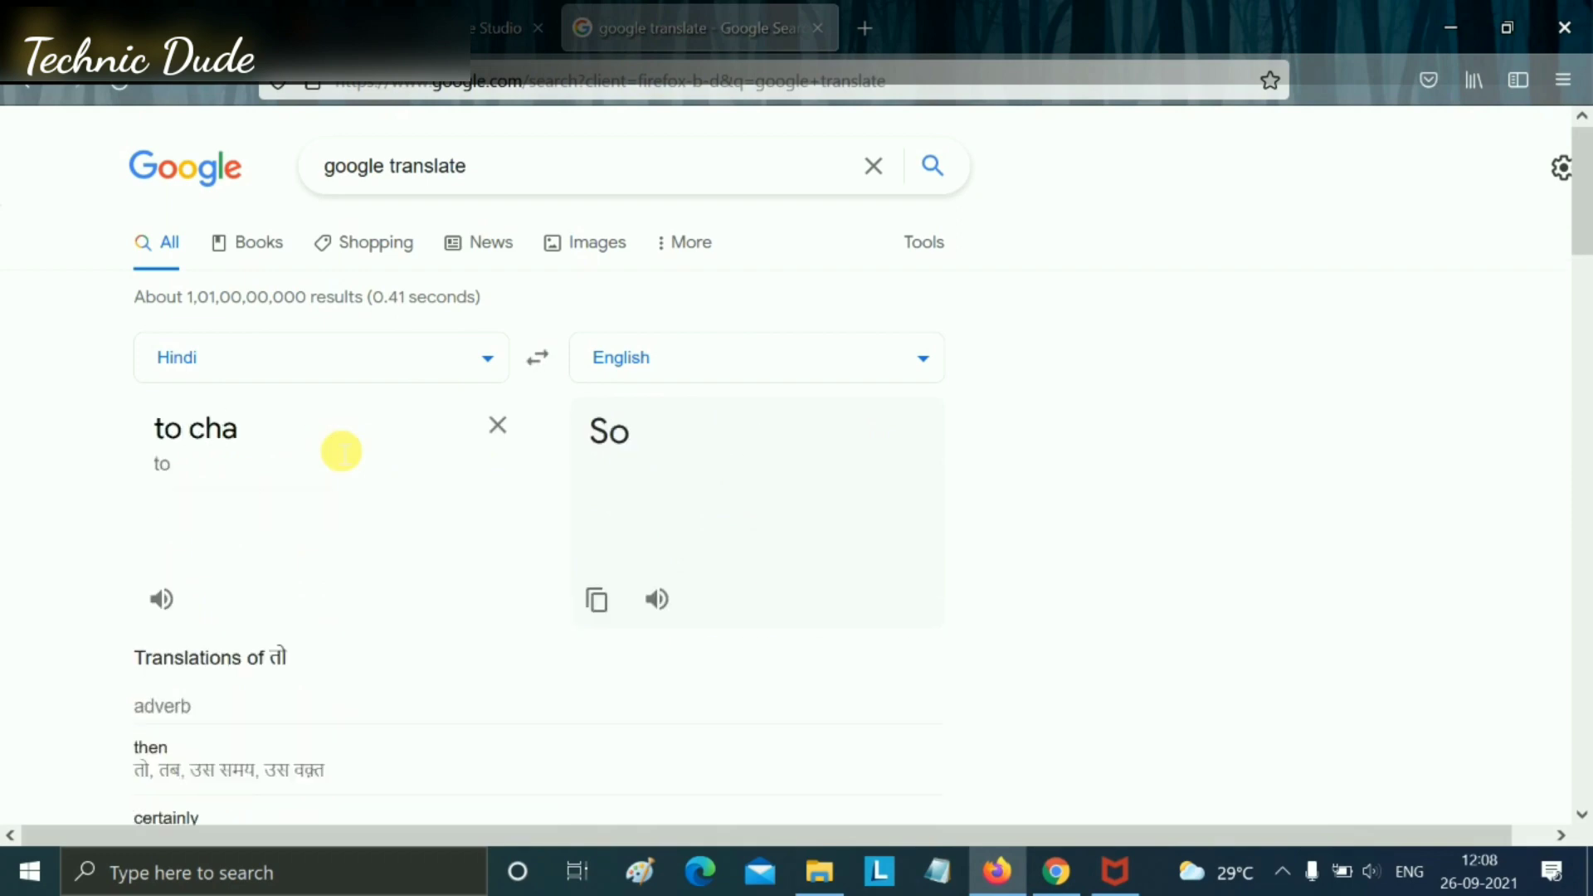
type("liye star")
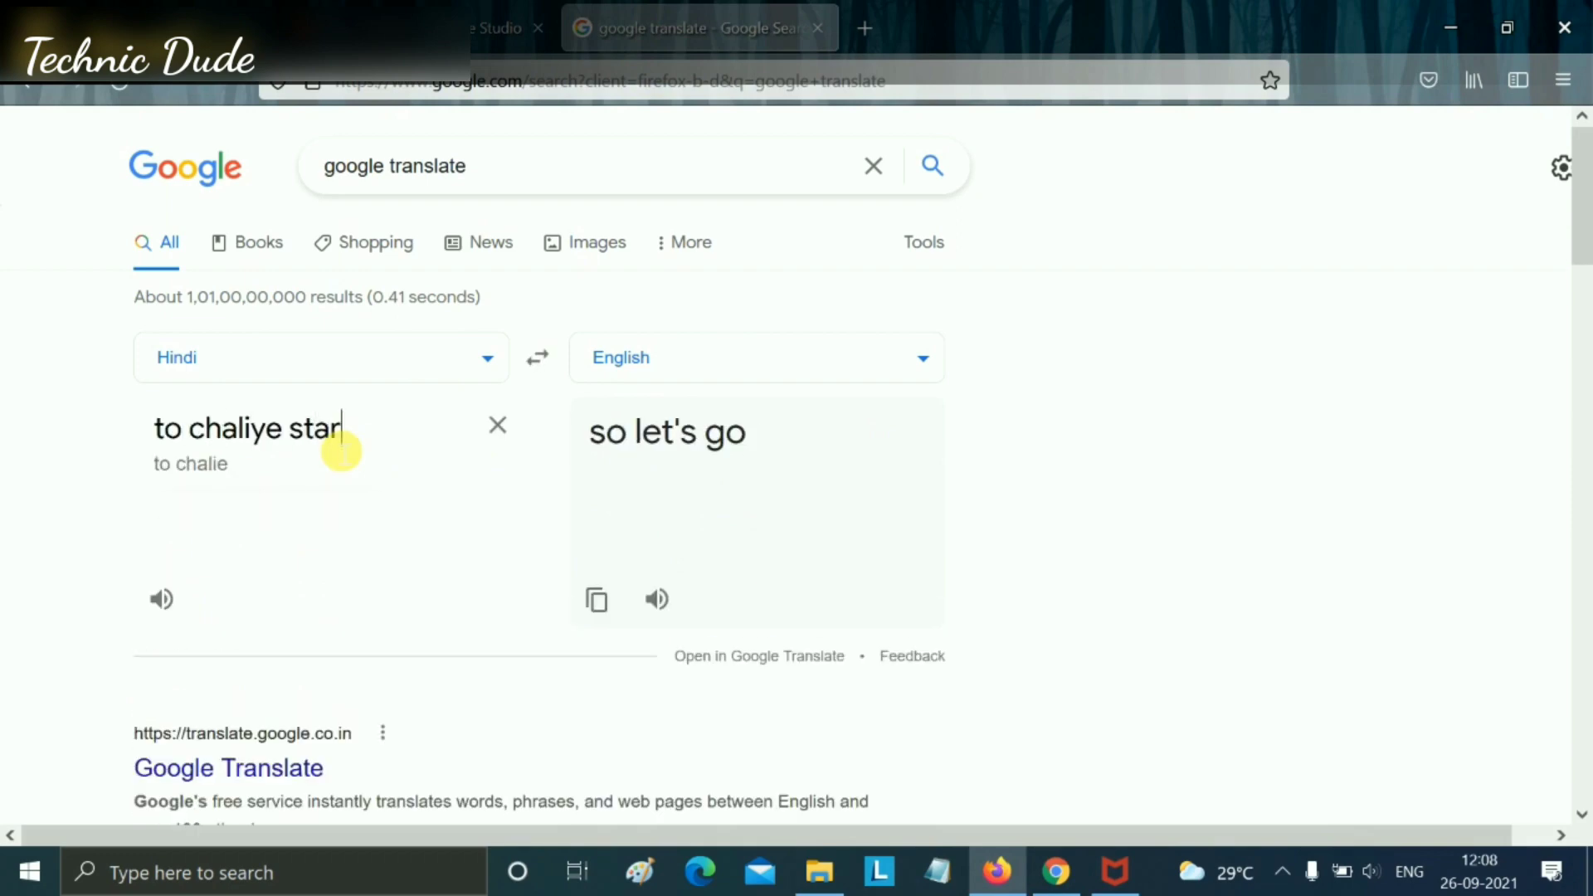
type("t k")
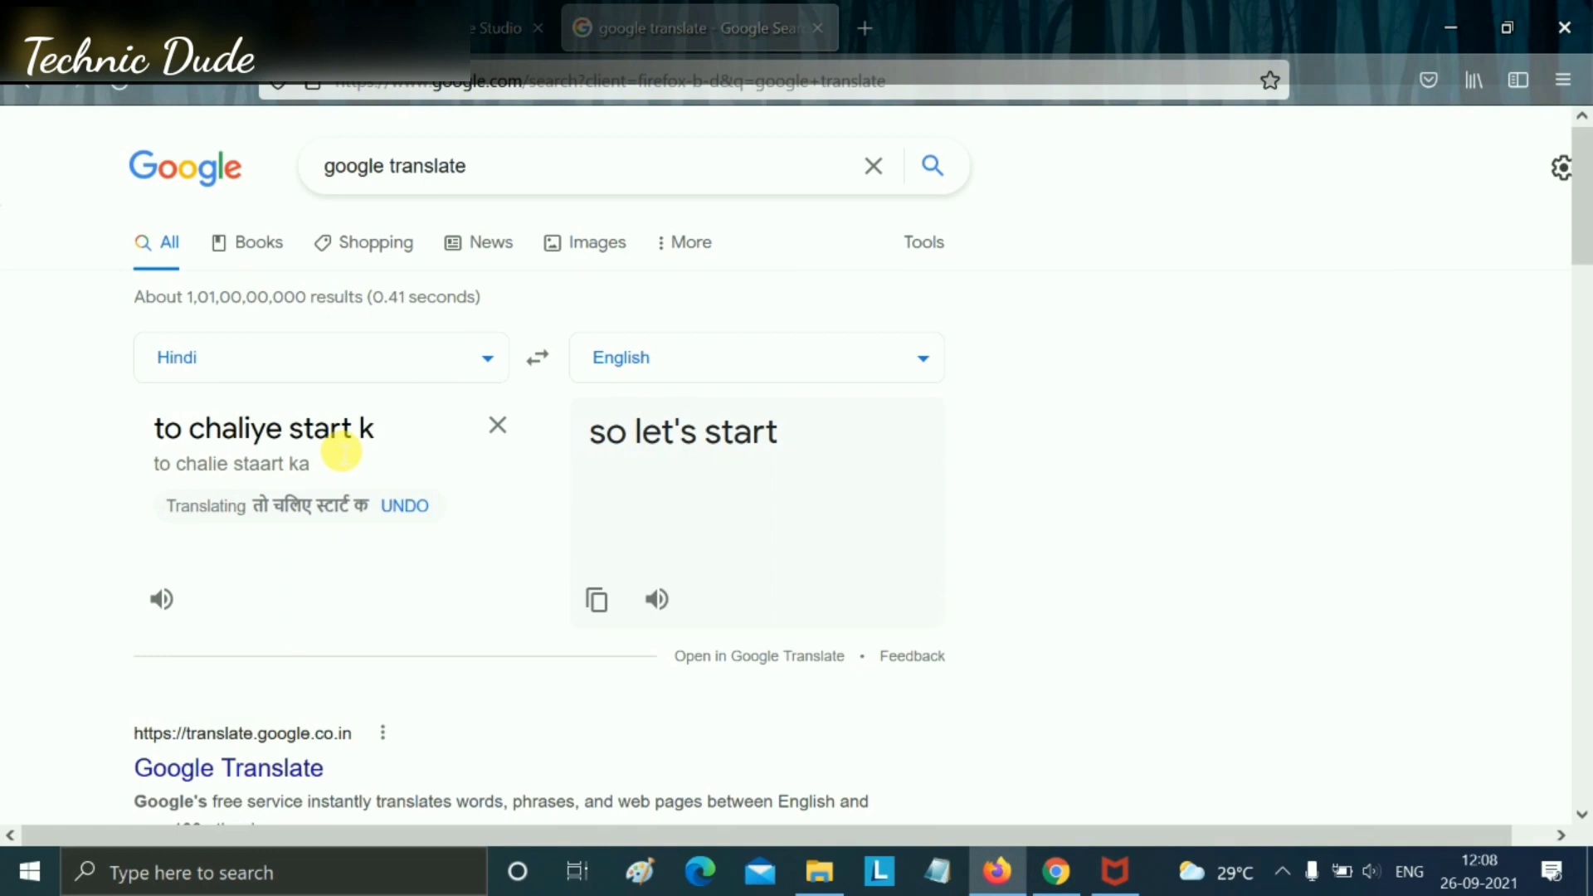
type("aarte ha")
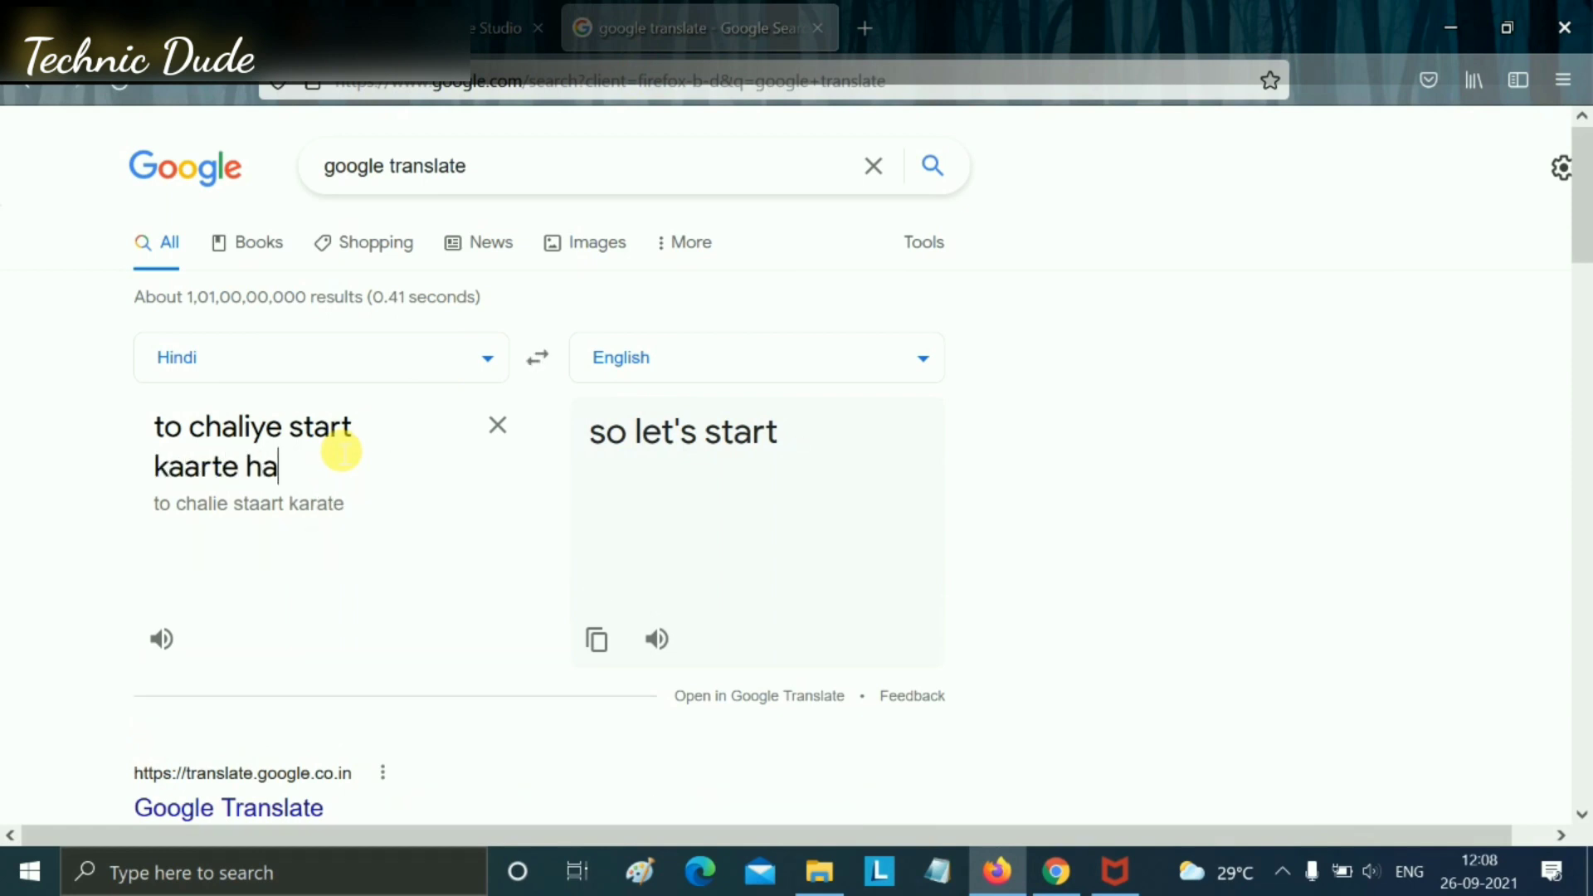
type("i")
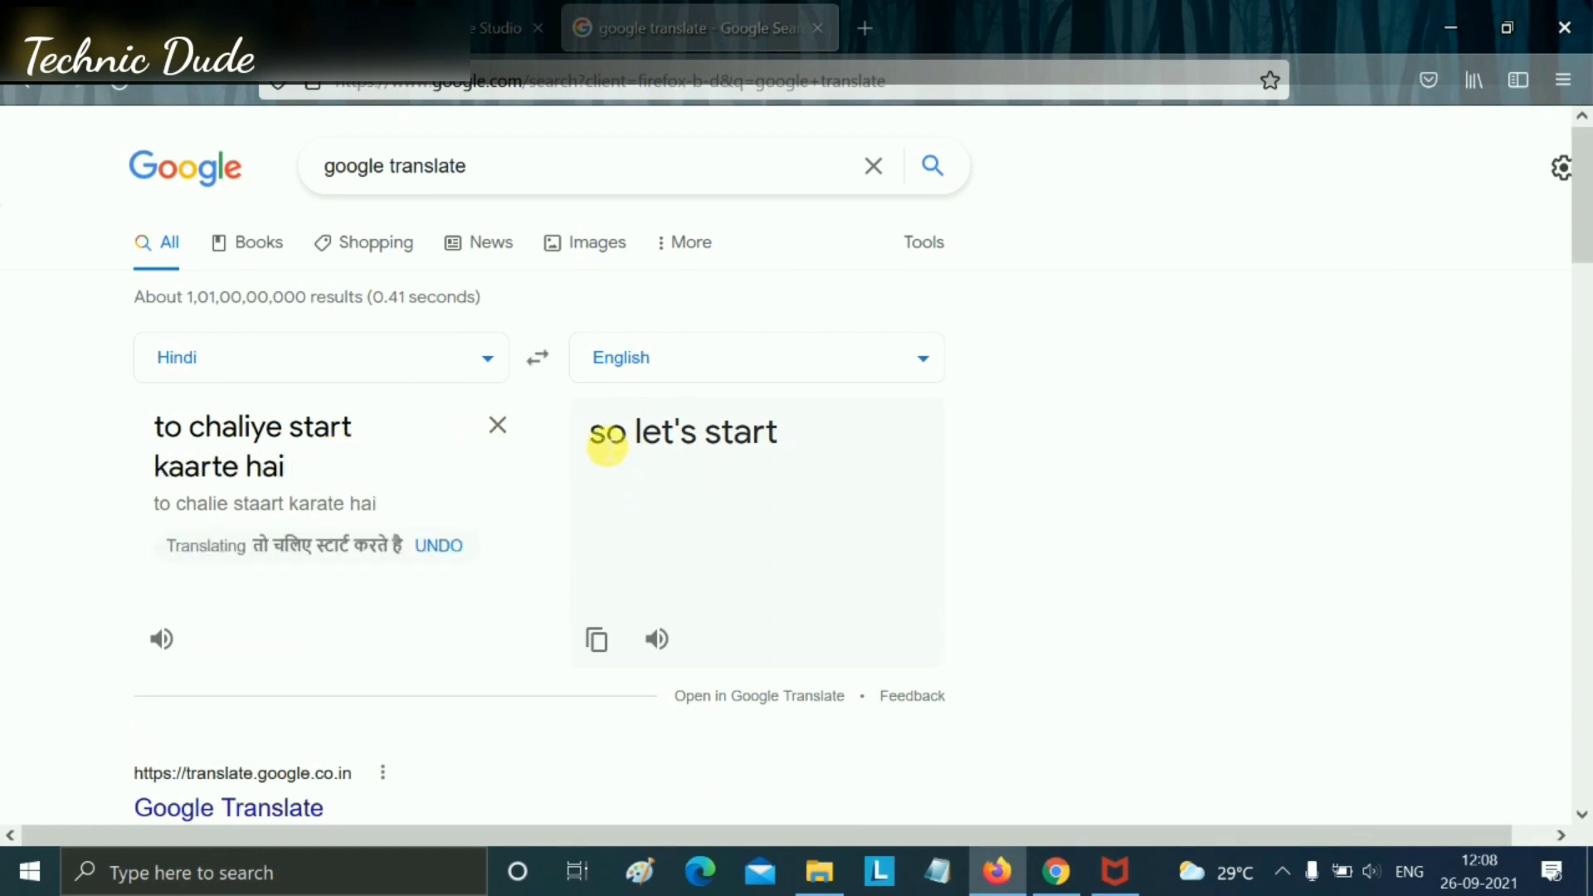
- Copy the translation "so let's start" into the third caption of the YouTube Studio subtitle editor and shorten that caption's end to 0:07:23
left_click_drag(591, 438, 843, 414)
key("ctrl+c")
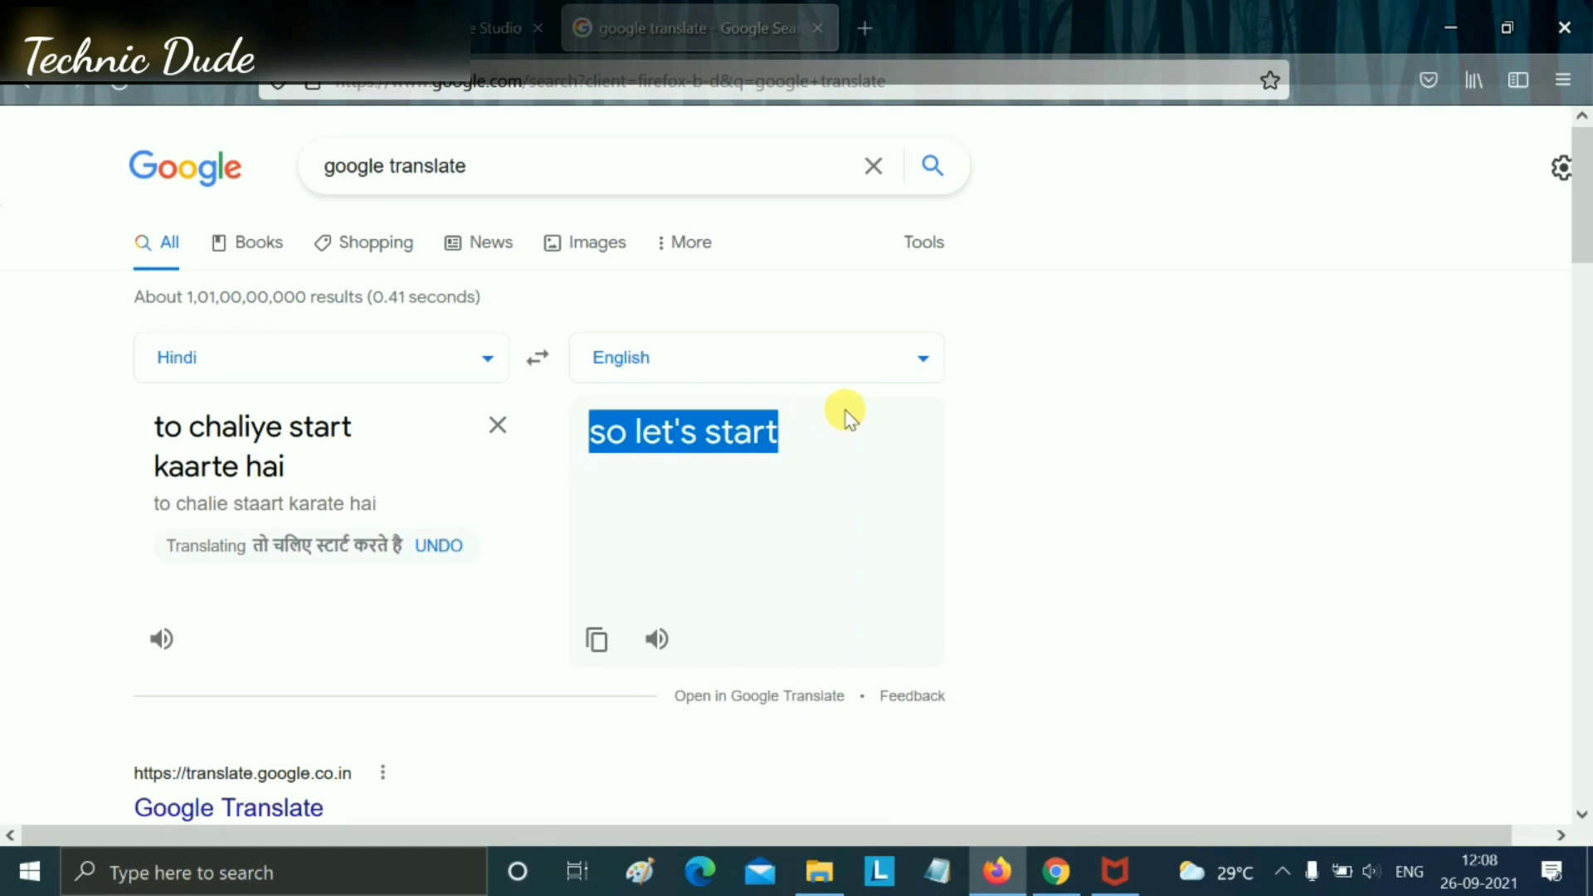
left_click(432, 28)
left_click(413, 464)
key("ctrl+v")
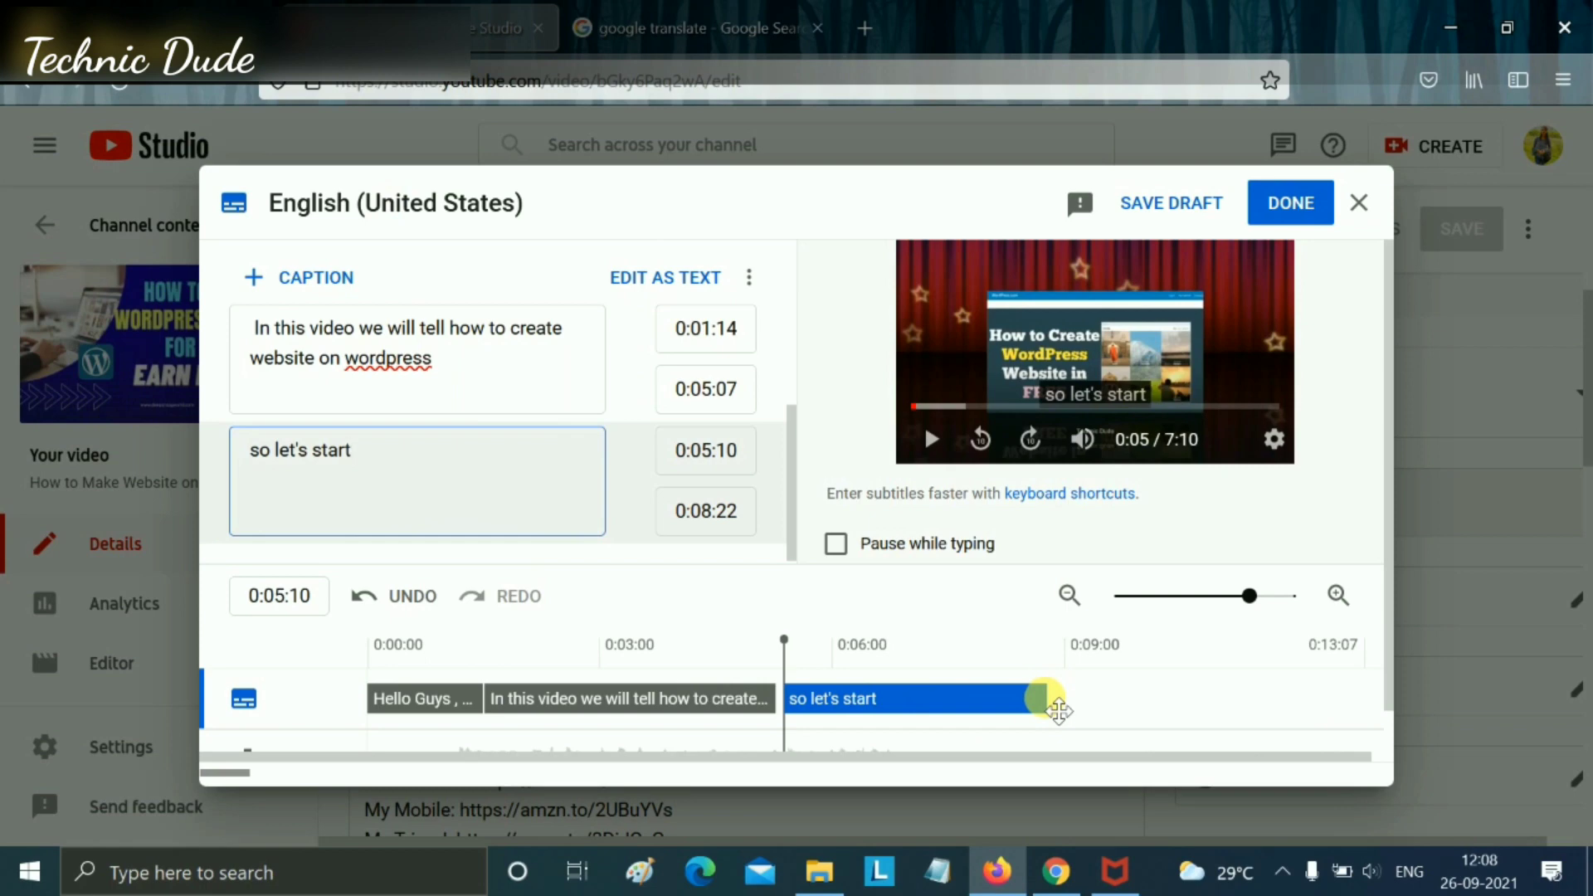
left_click_drag(1058, 703, 987, 703)
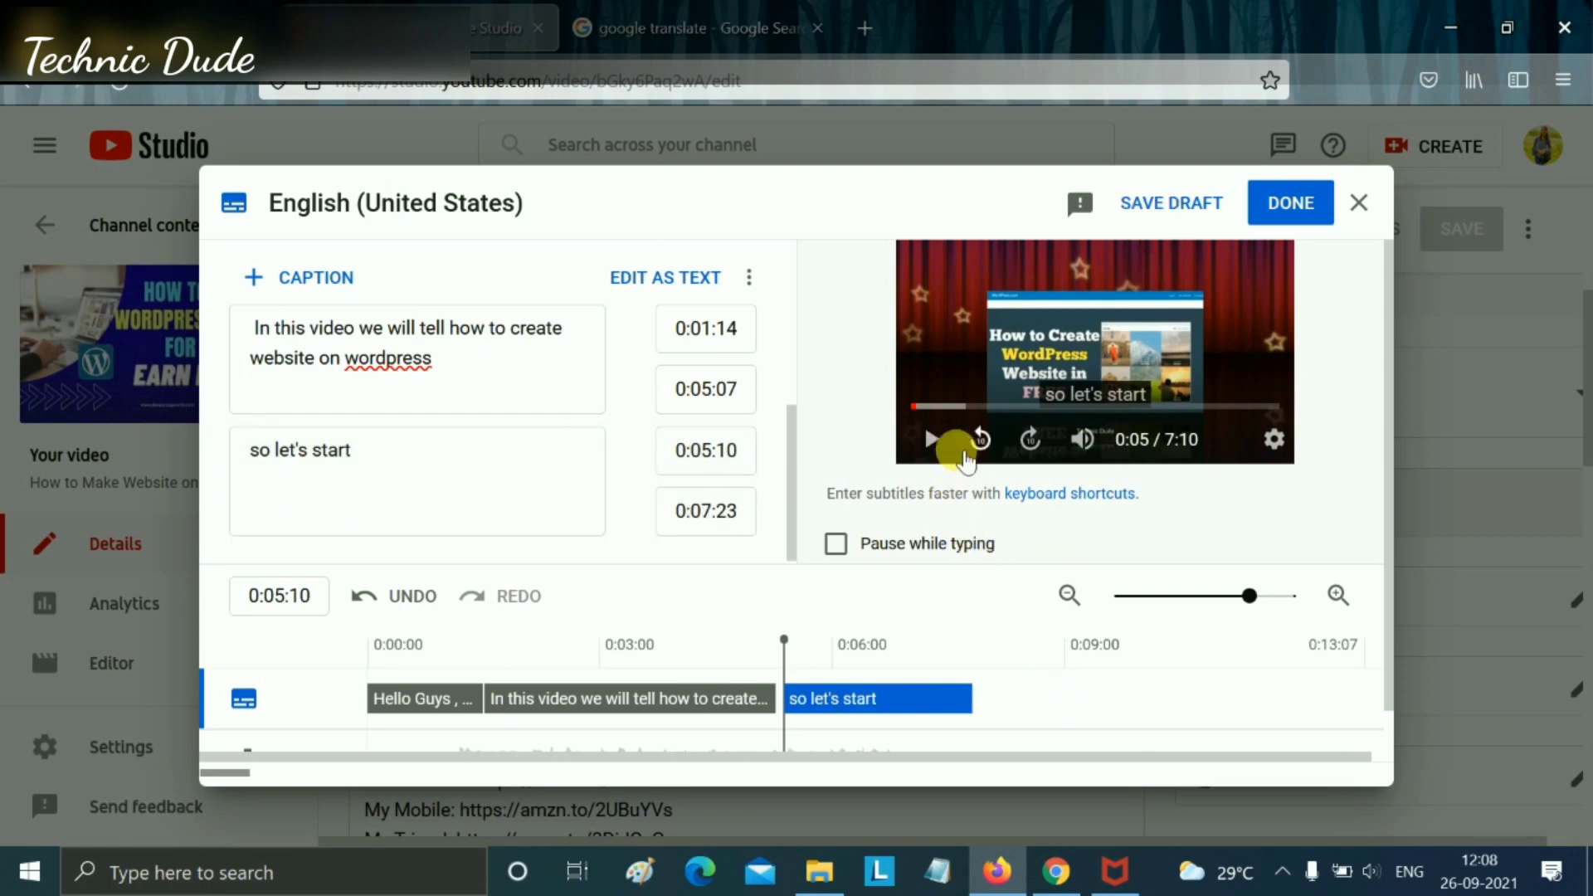
- Play ahead to the next speech, add an empty fourth caption there, and position it at 0:17:26–0:19:26, checking it against playback
left_click(937, 442)
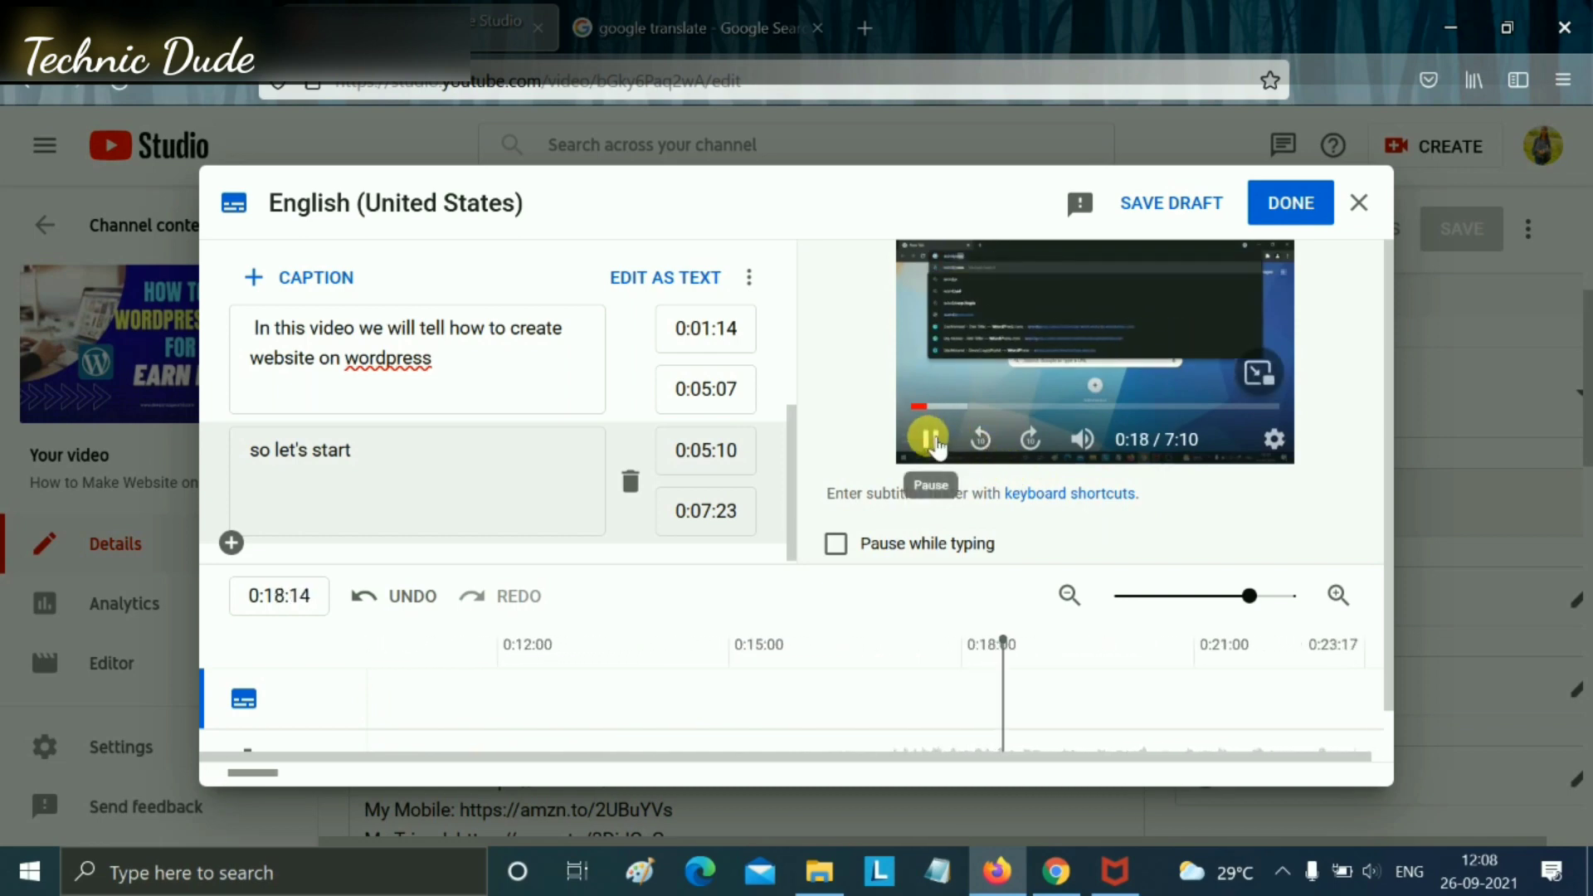
left_click(929, 437)
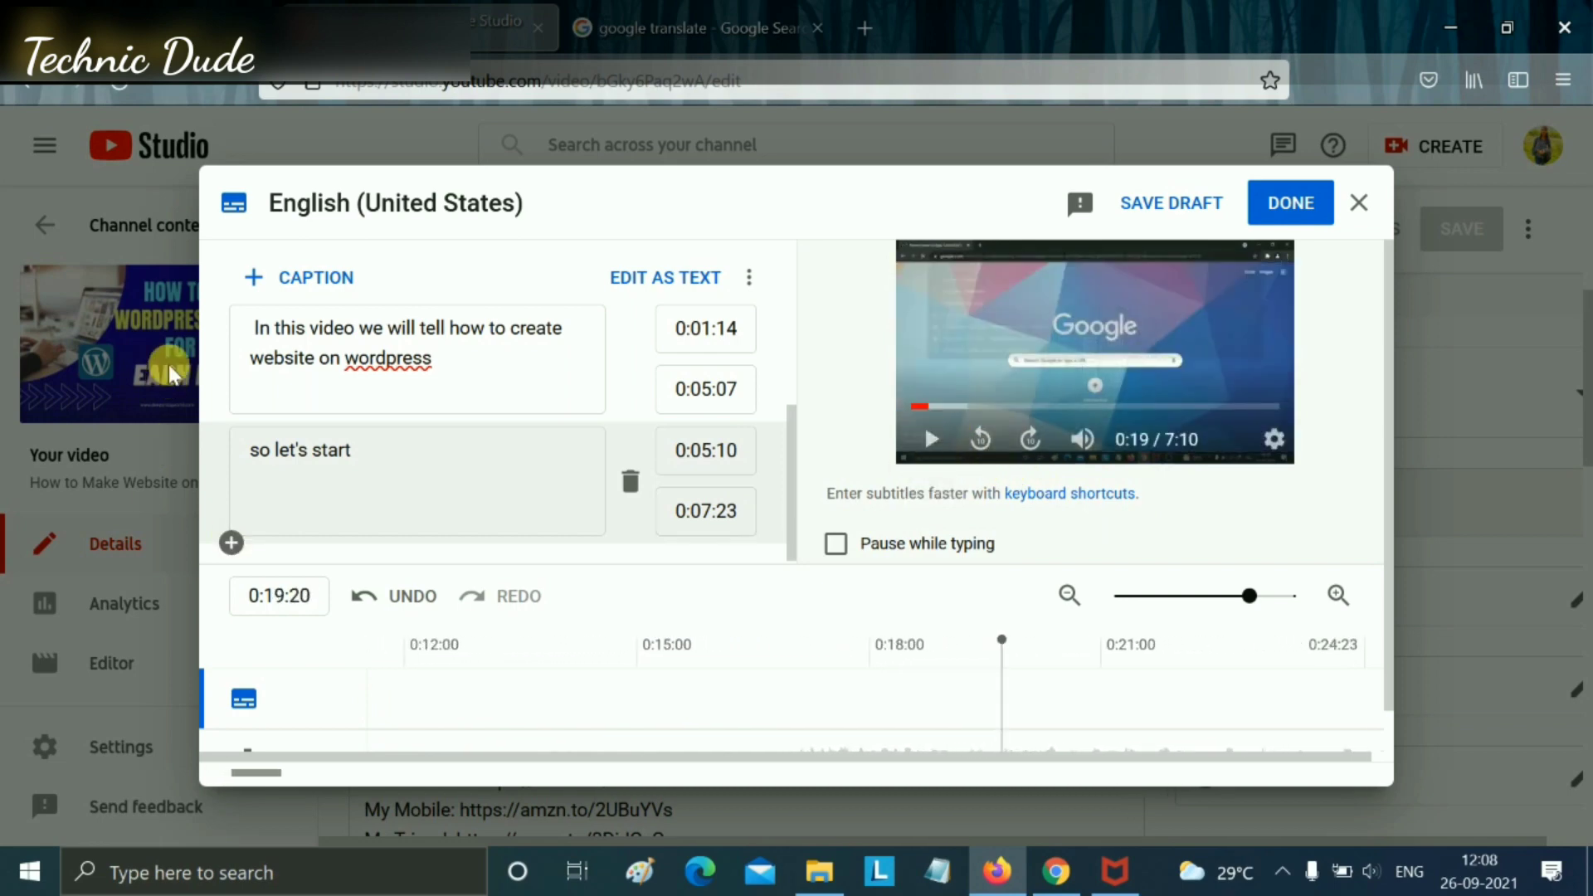
left_click(313, 282)
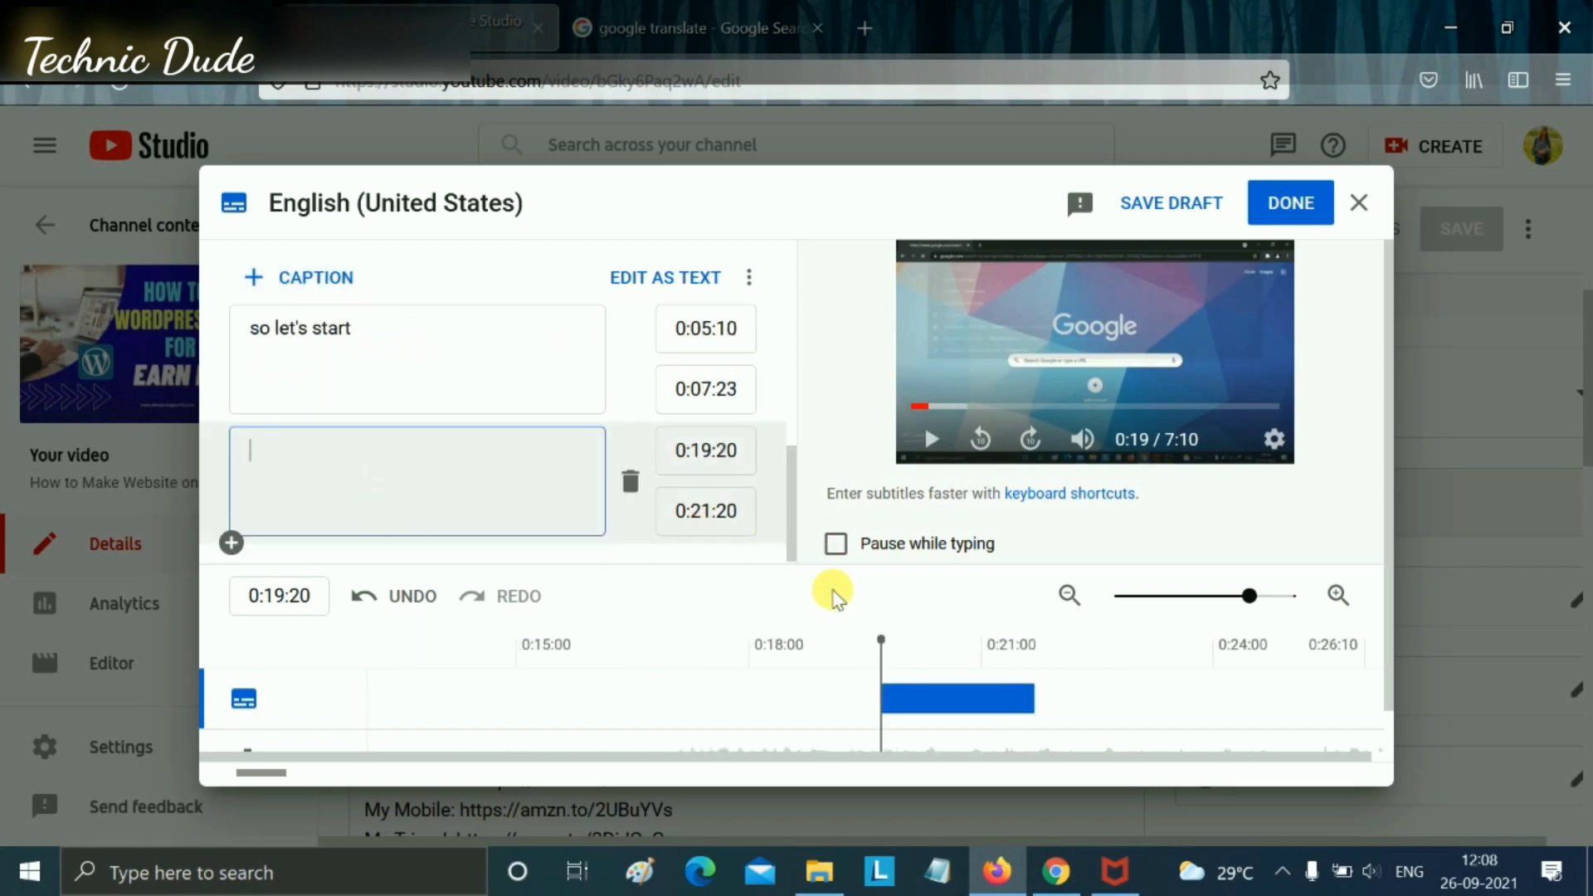
left_click_drag(898, 700, 750, 728)
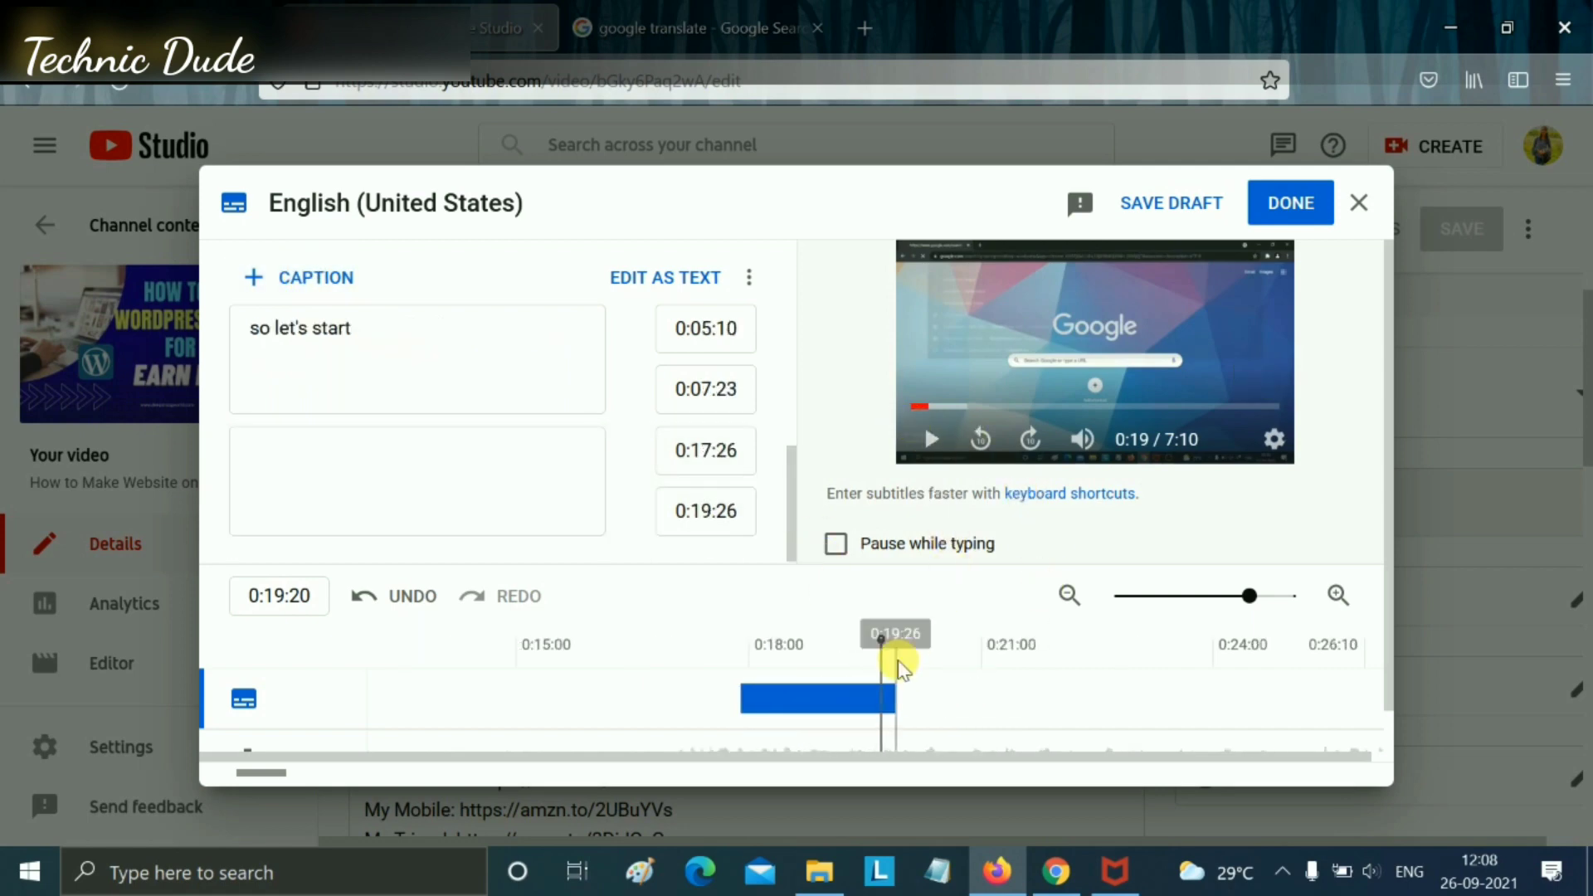
left_click_drag(882, 668, 674, 658)
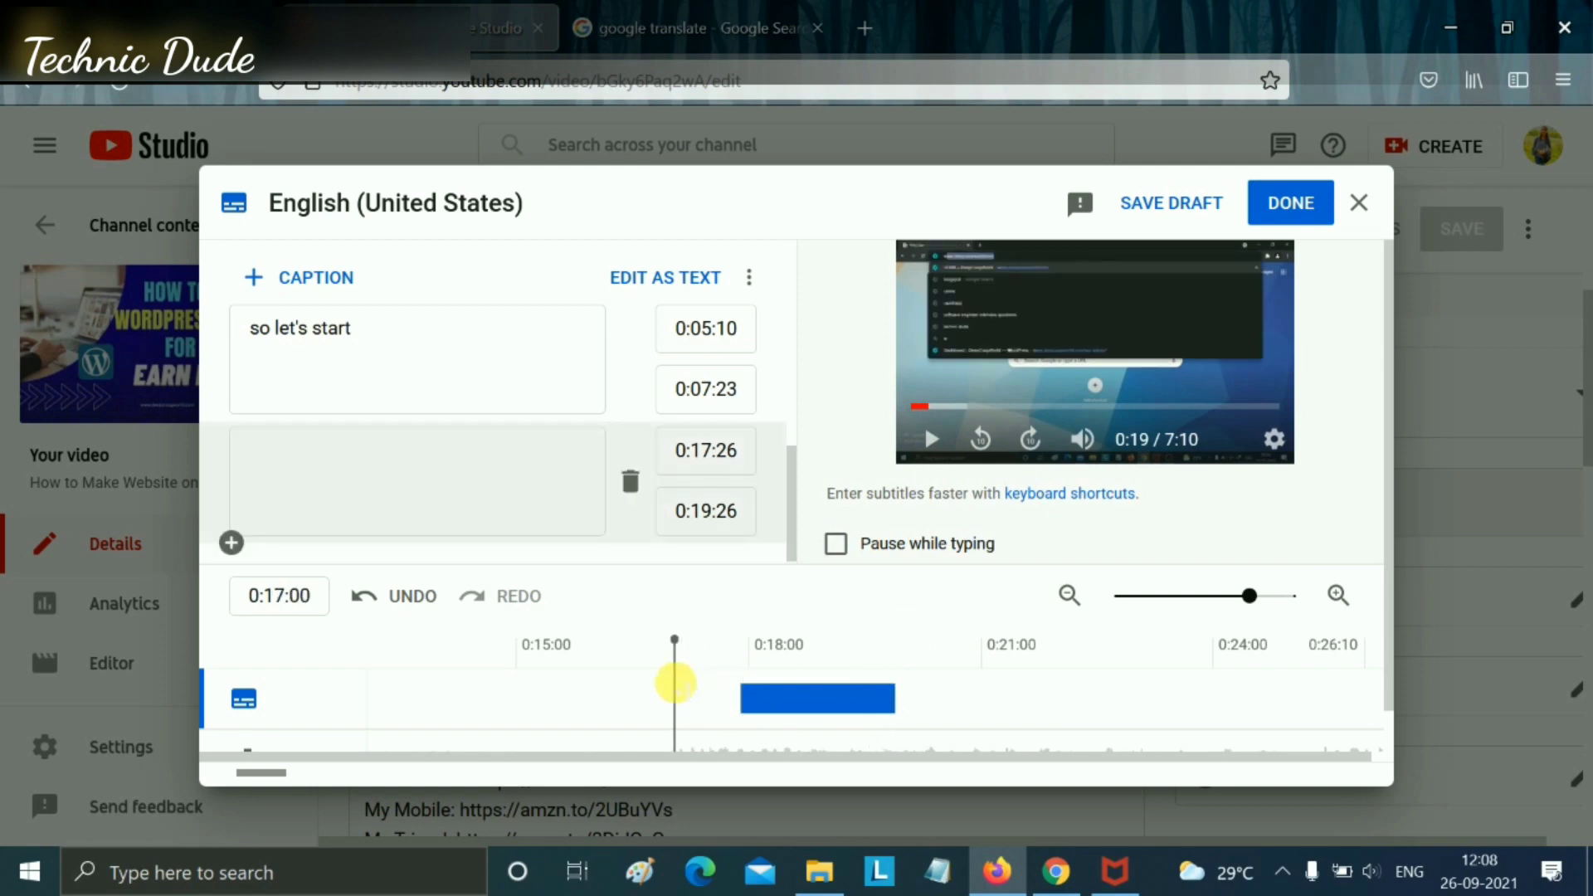
left_click(933, 439)
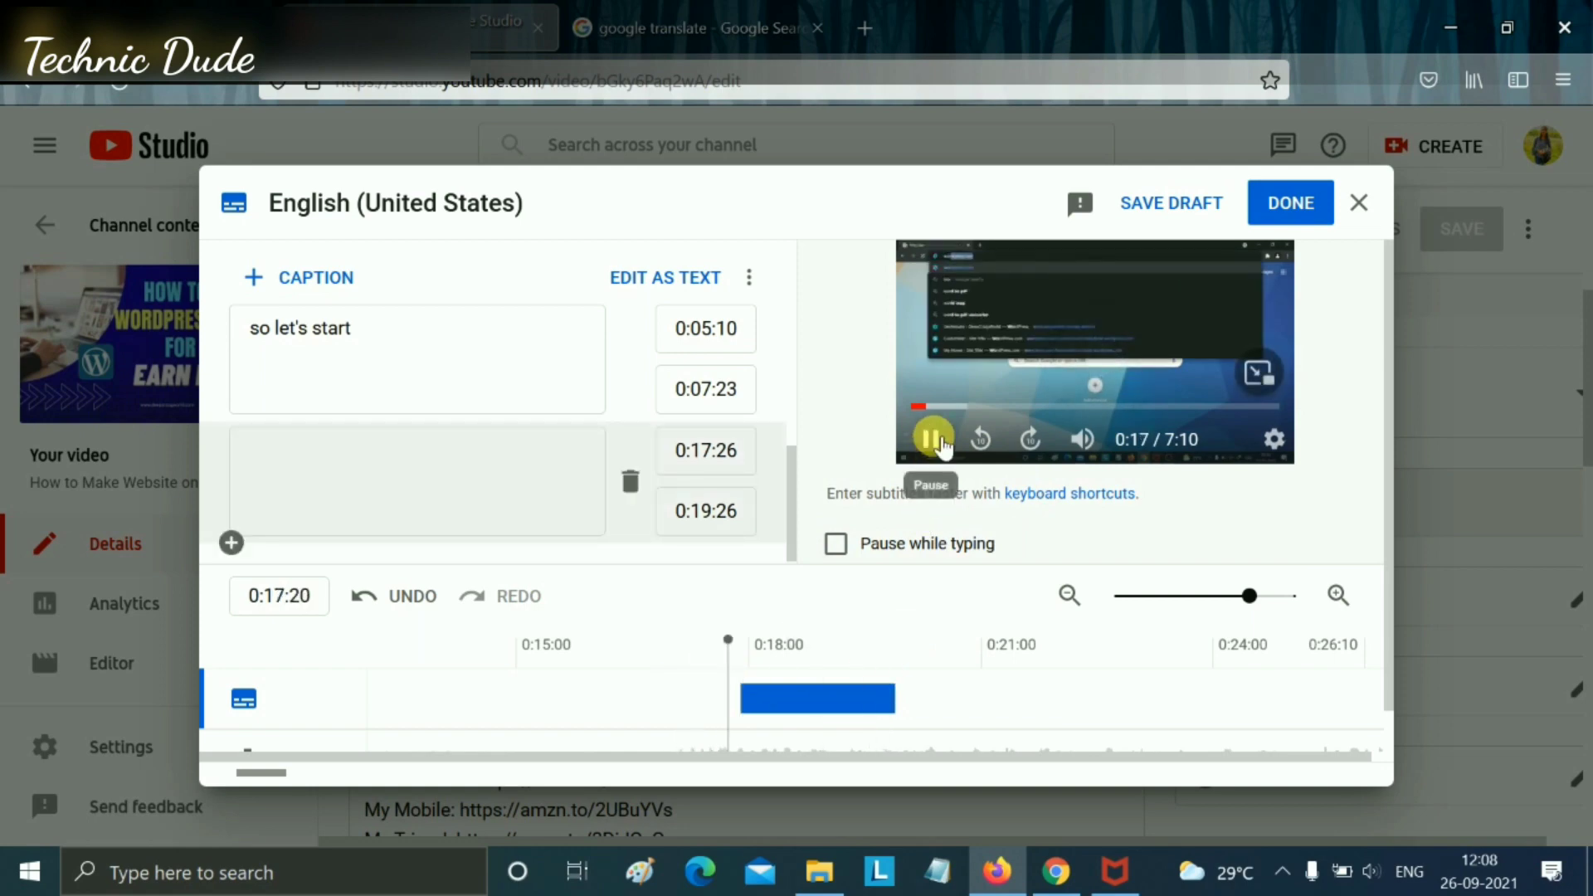
left_click(933, 439)
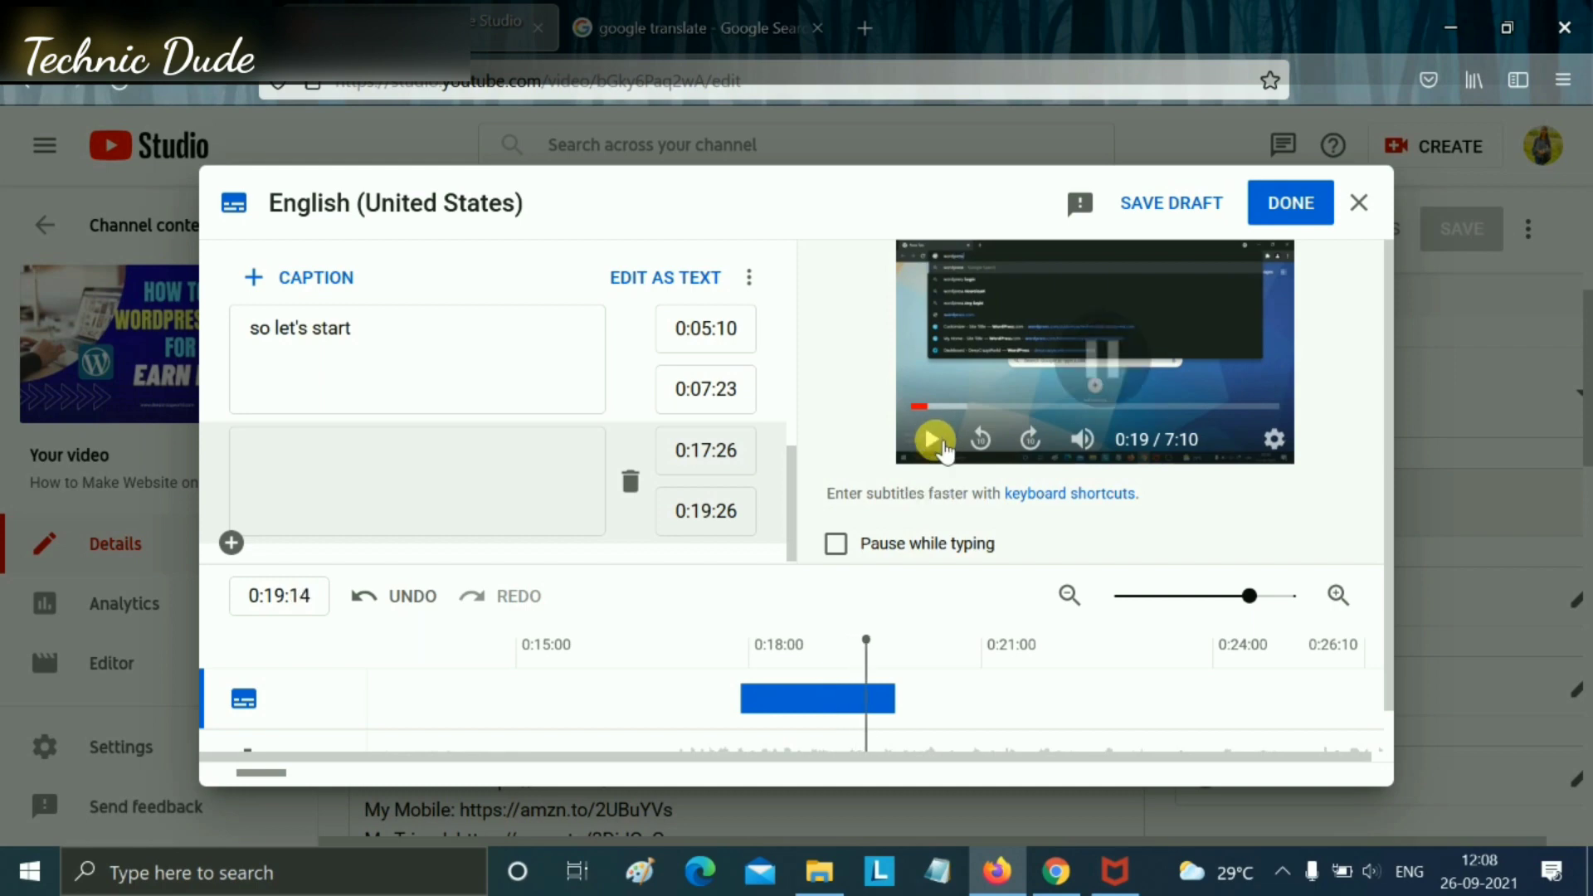
- Ready the empty fourth caption for text, then switch to the Google Translate tab and enter "sabse phle browser ko open karna hai" as the Hindi text
left_click(434, 519)
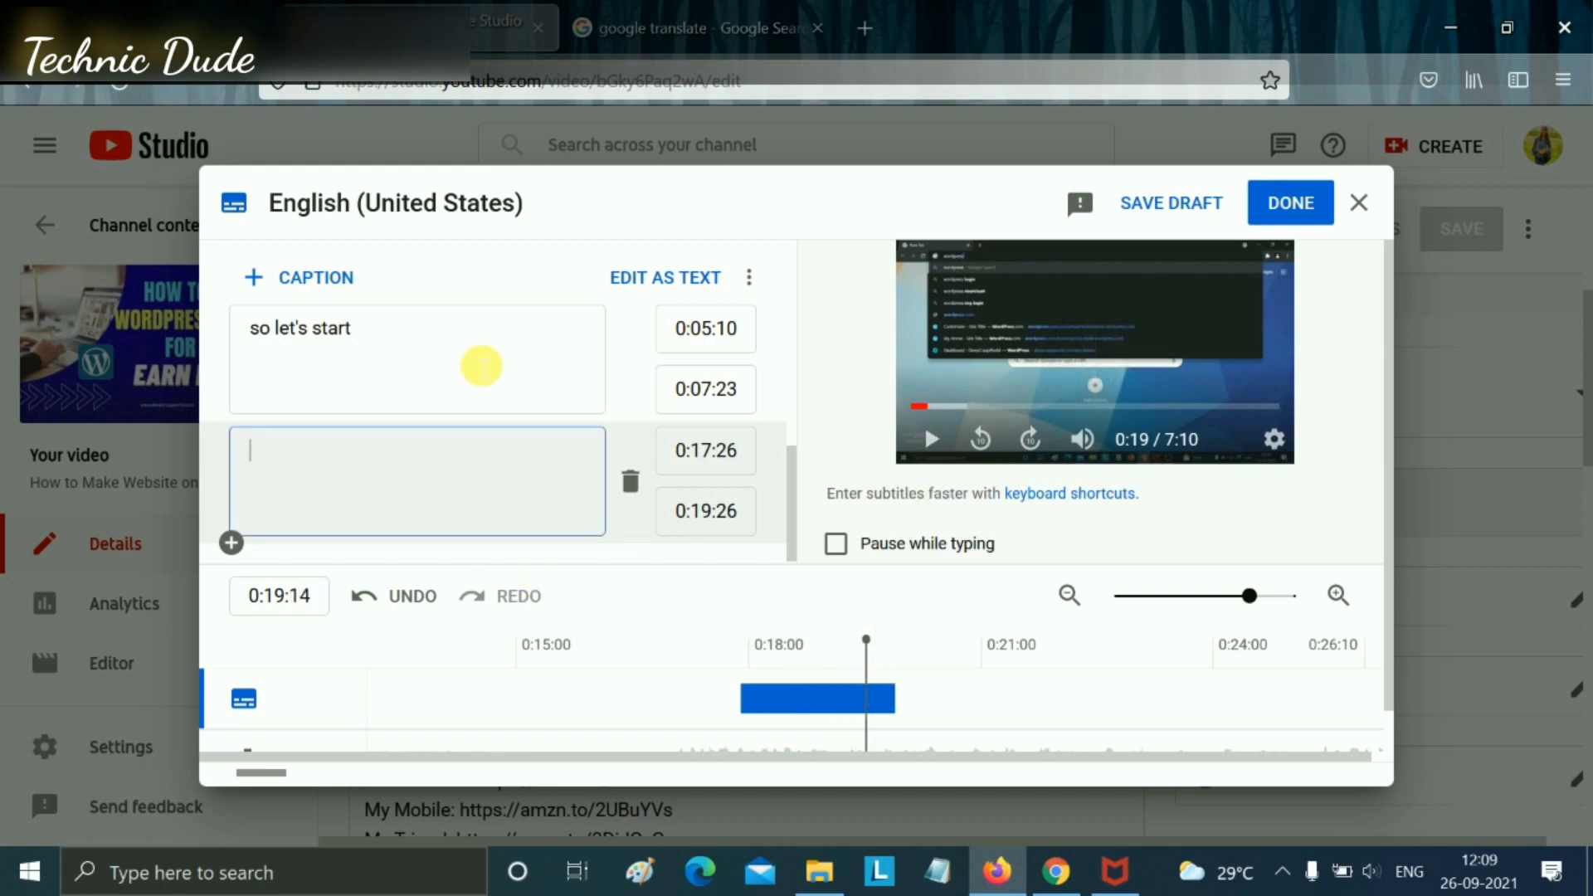
left_click(628, 42)
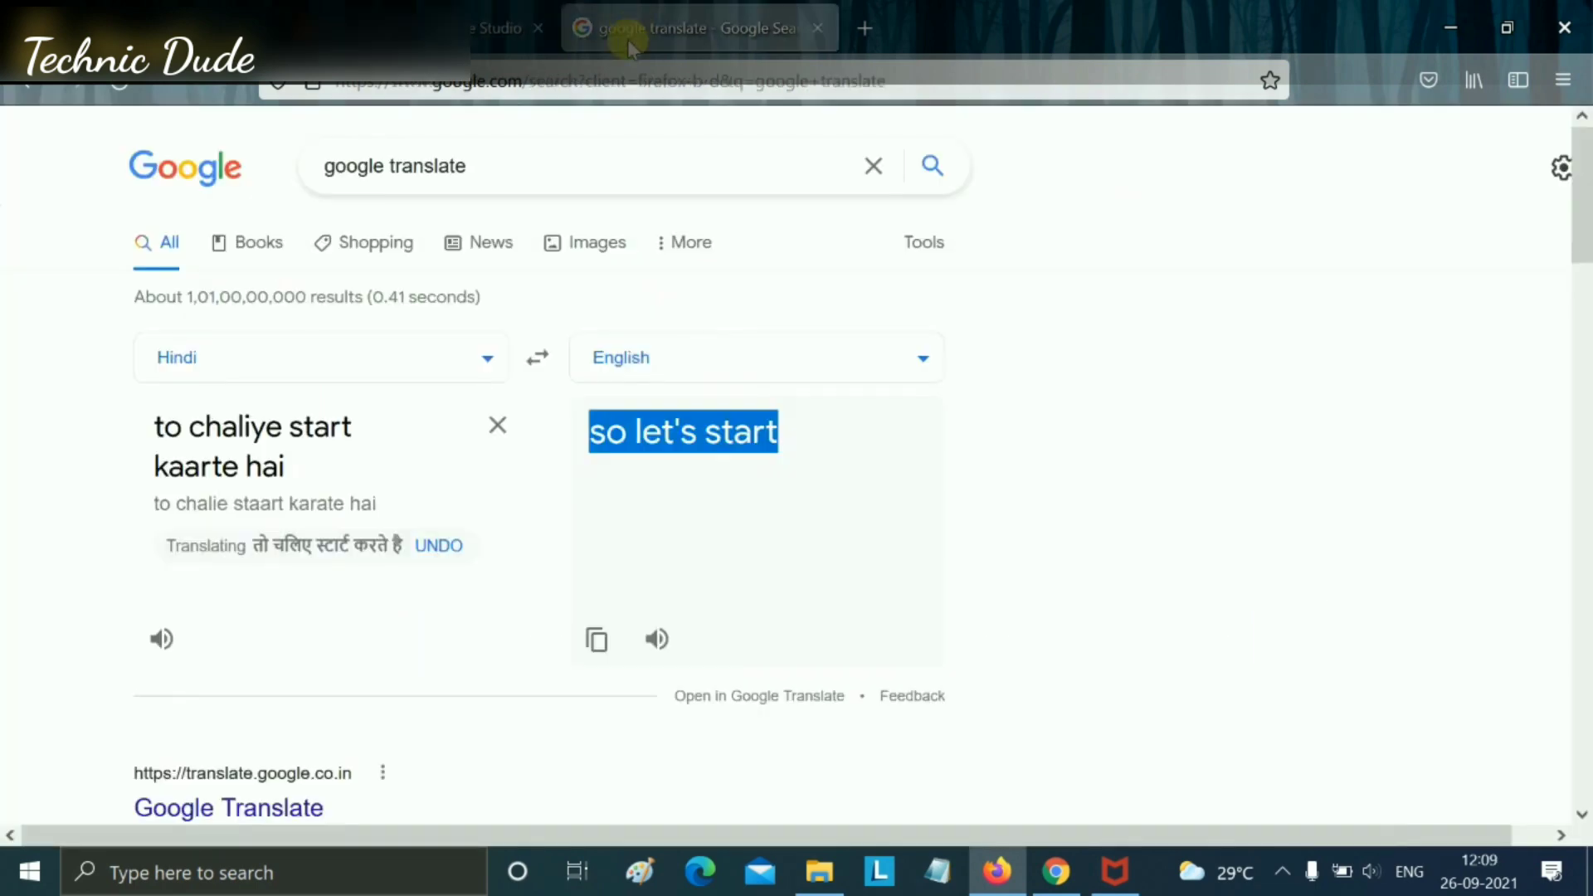
left_click(498, 426)
type("sa")
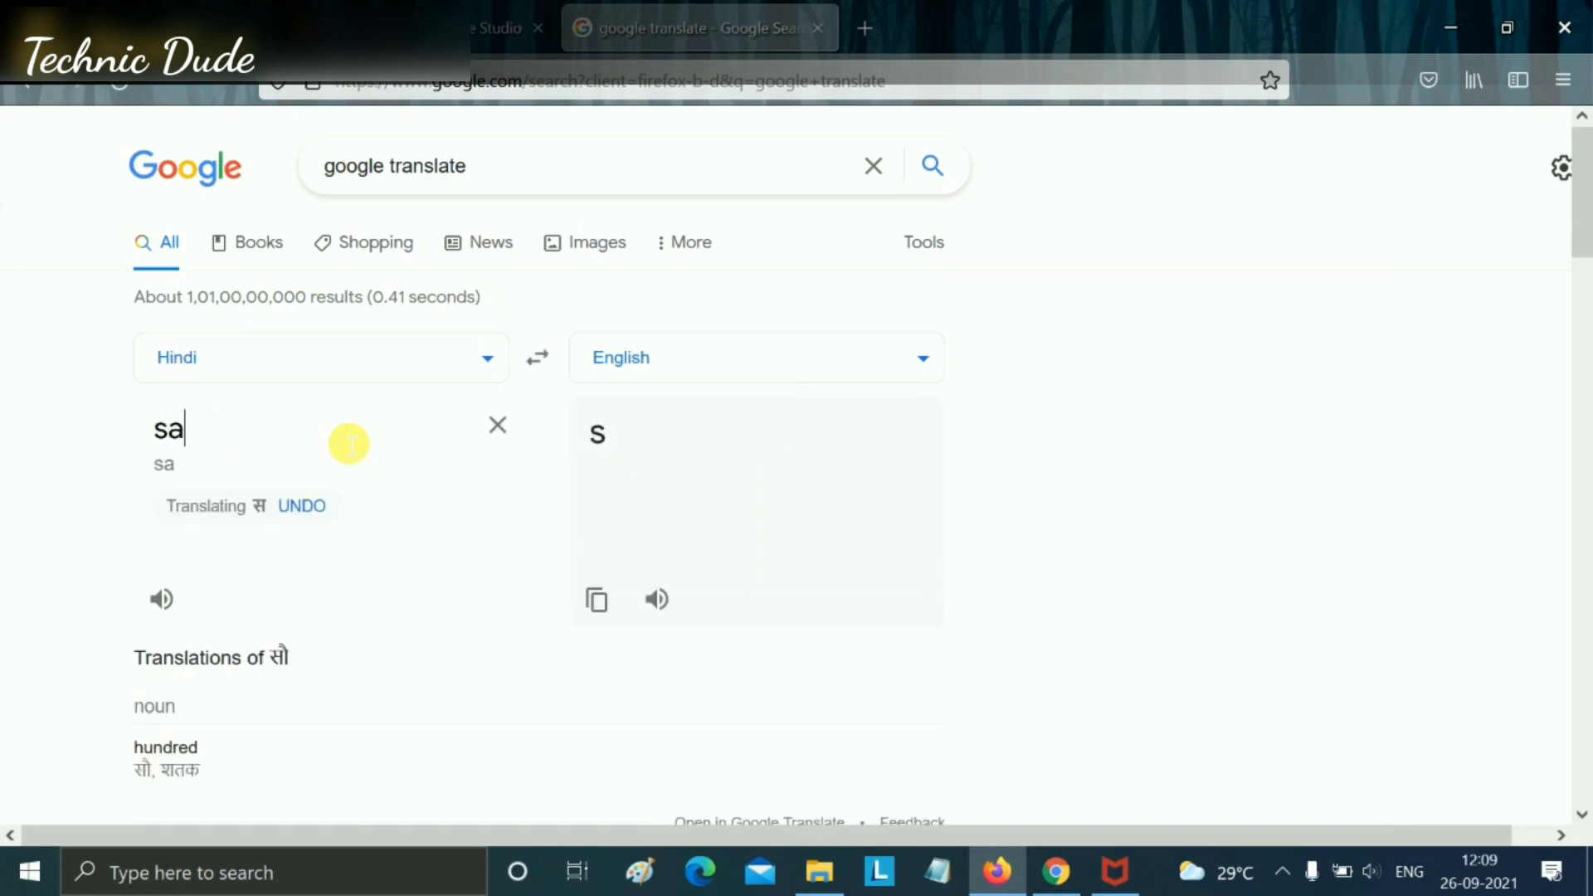
type("bse phl")
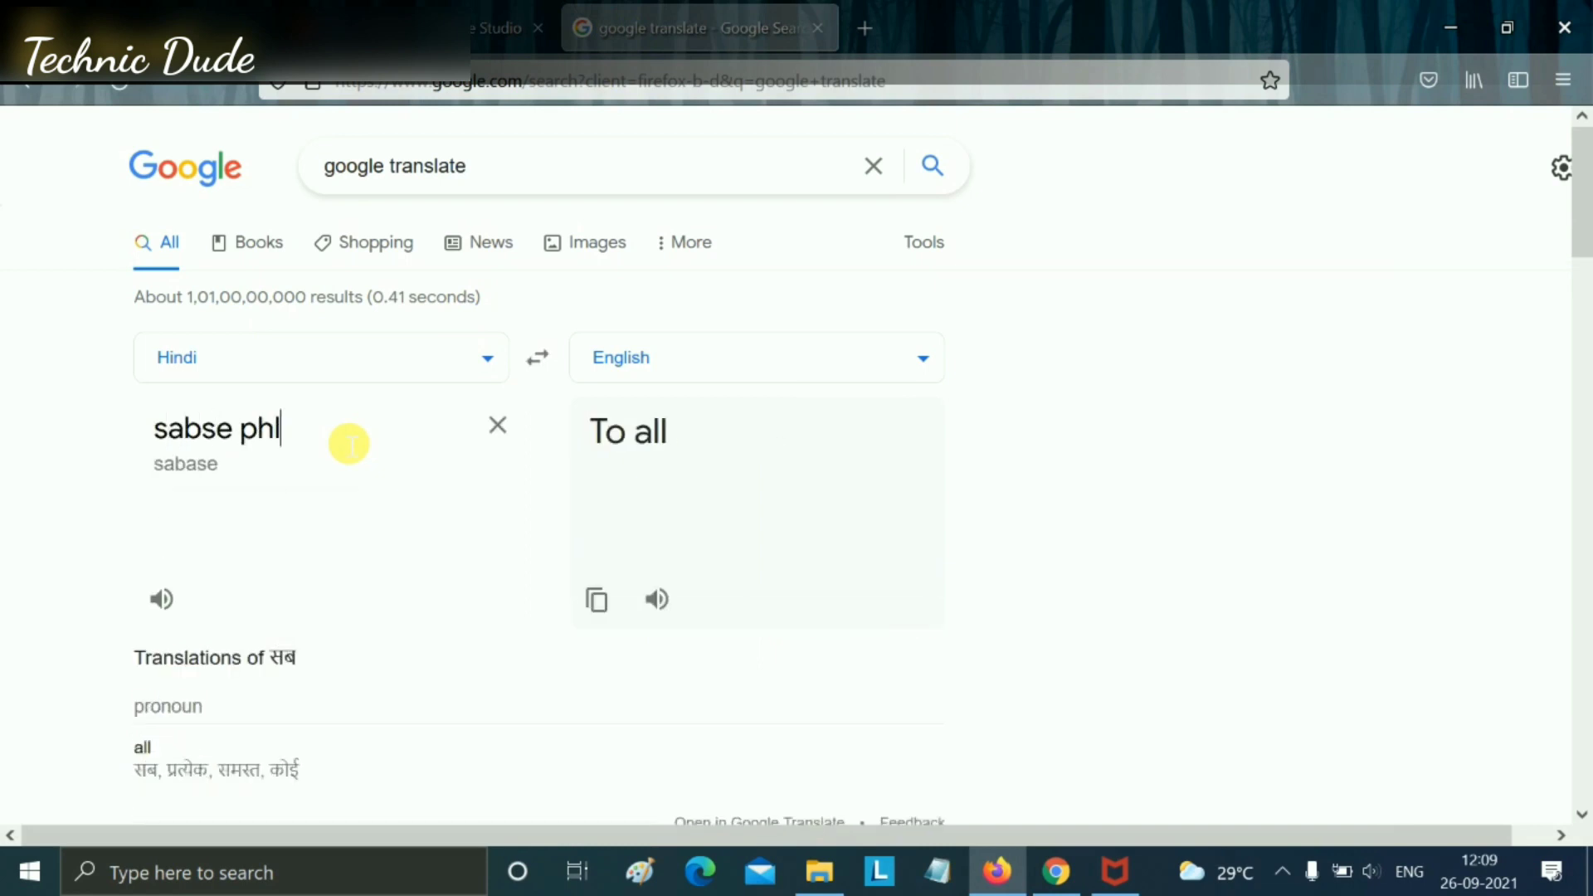
type("e ")
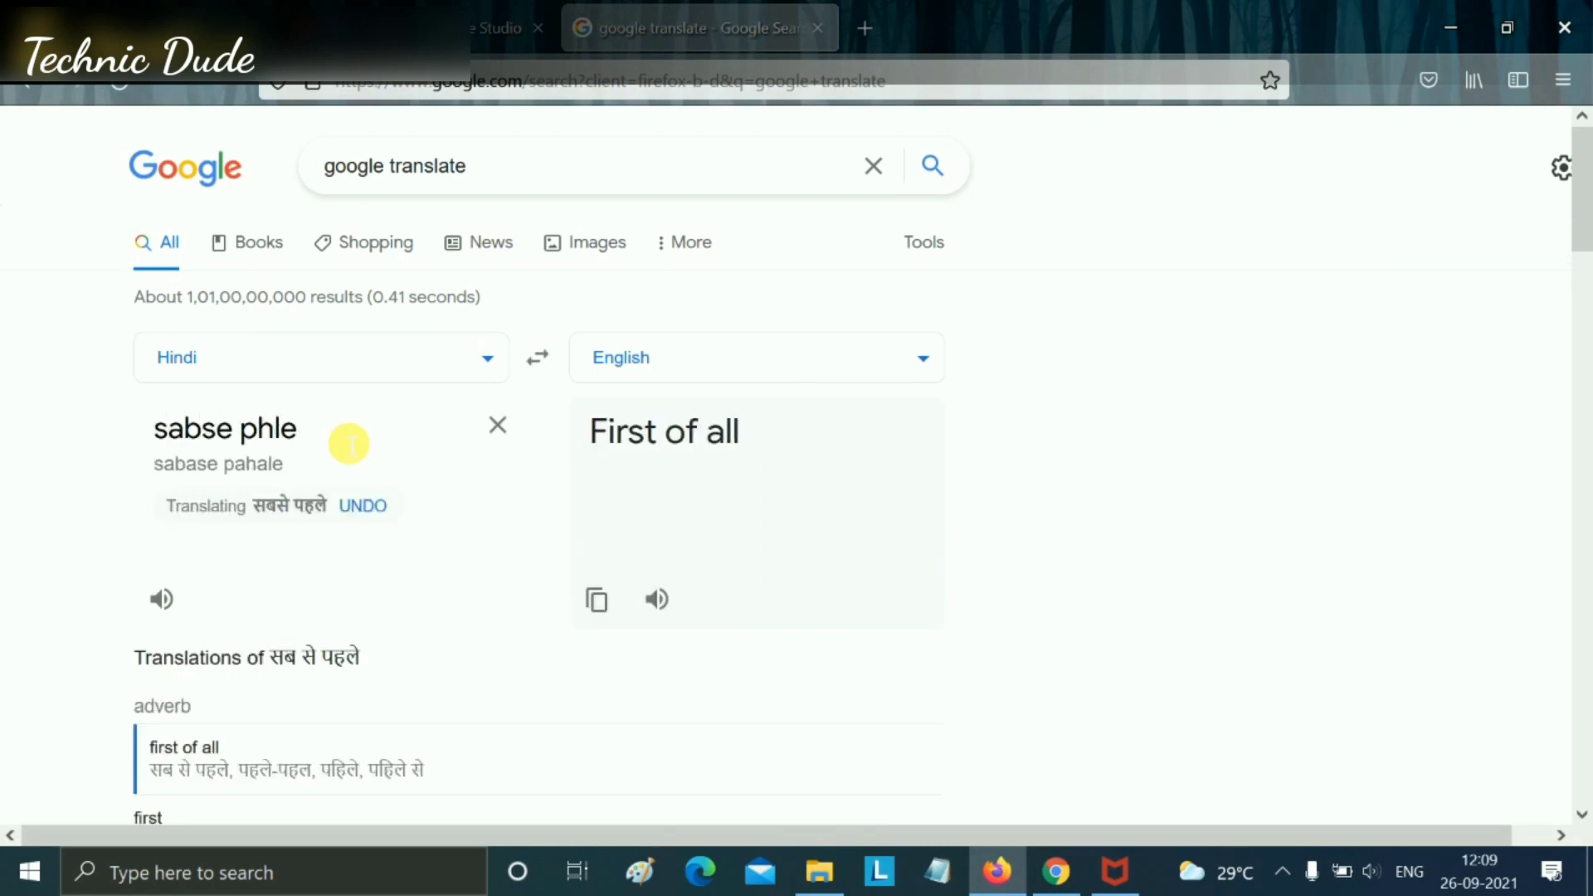
type("browse")
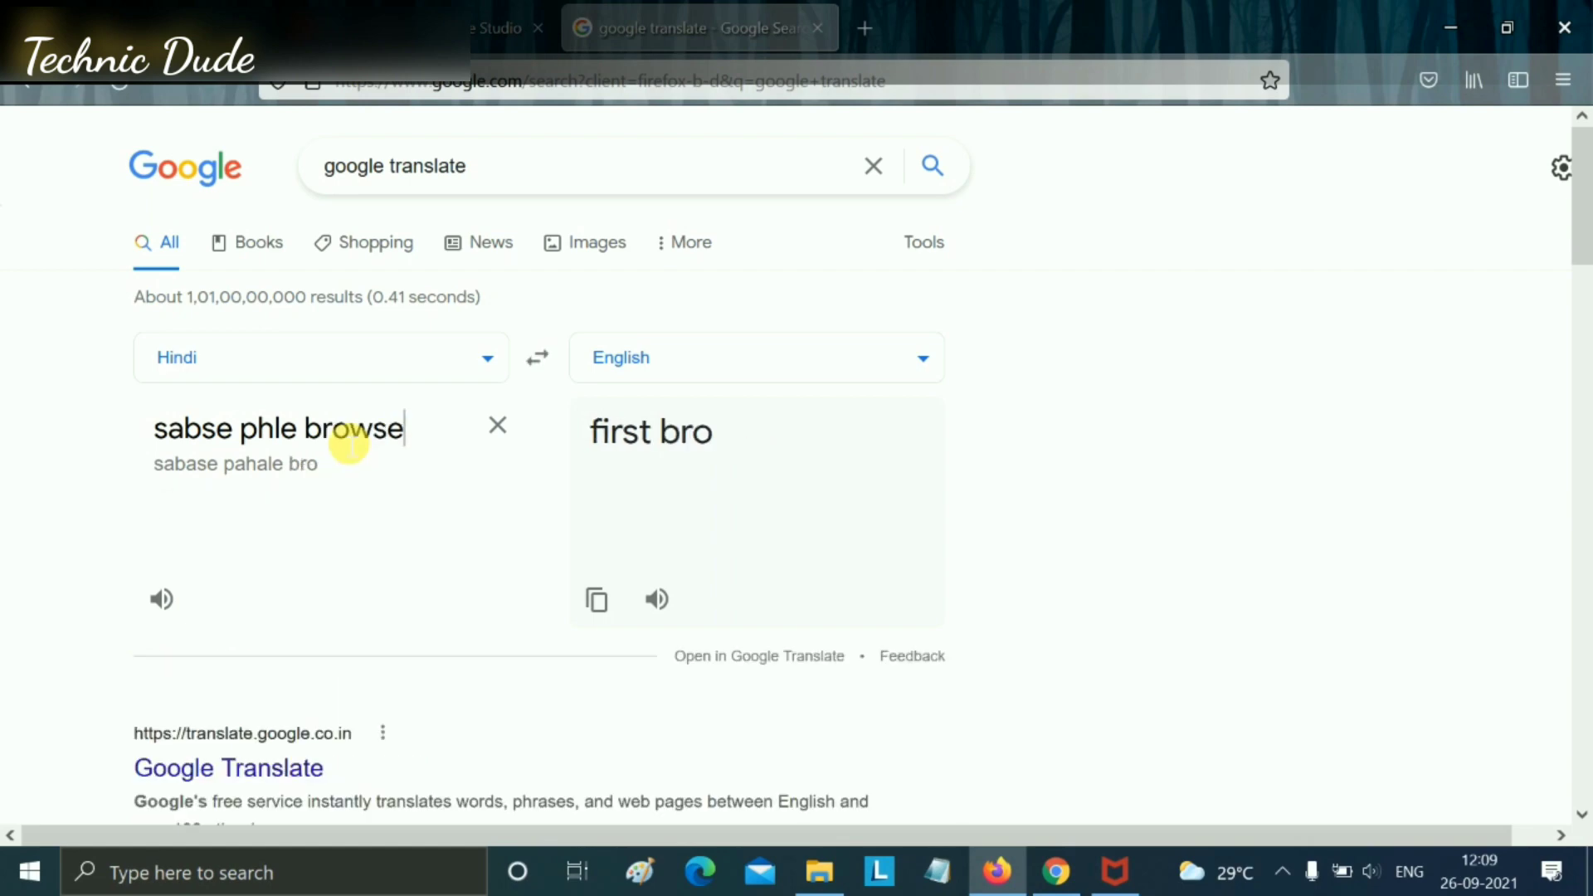
type("r ko op")
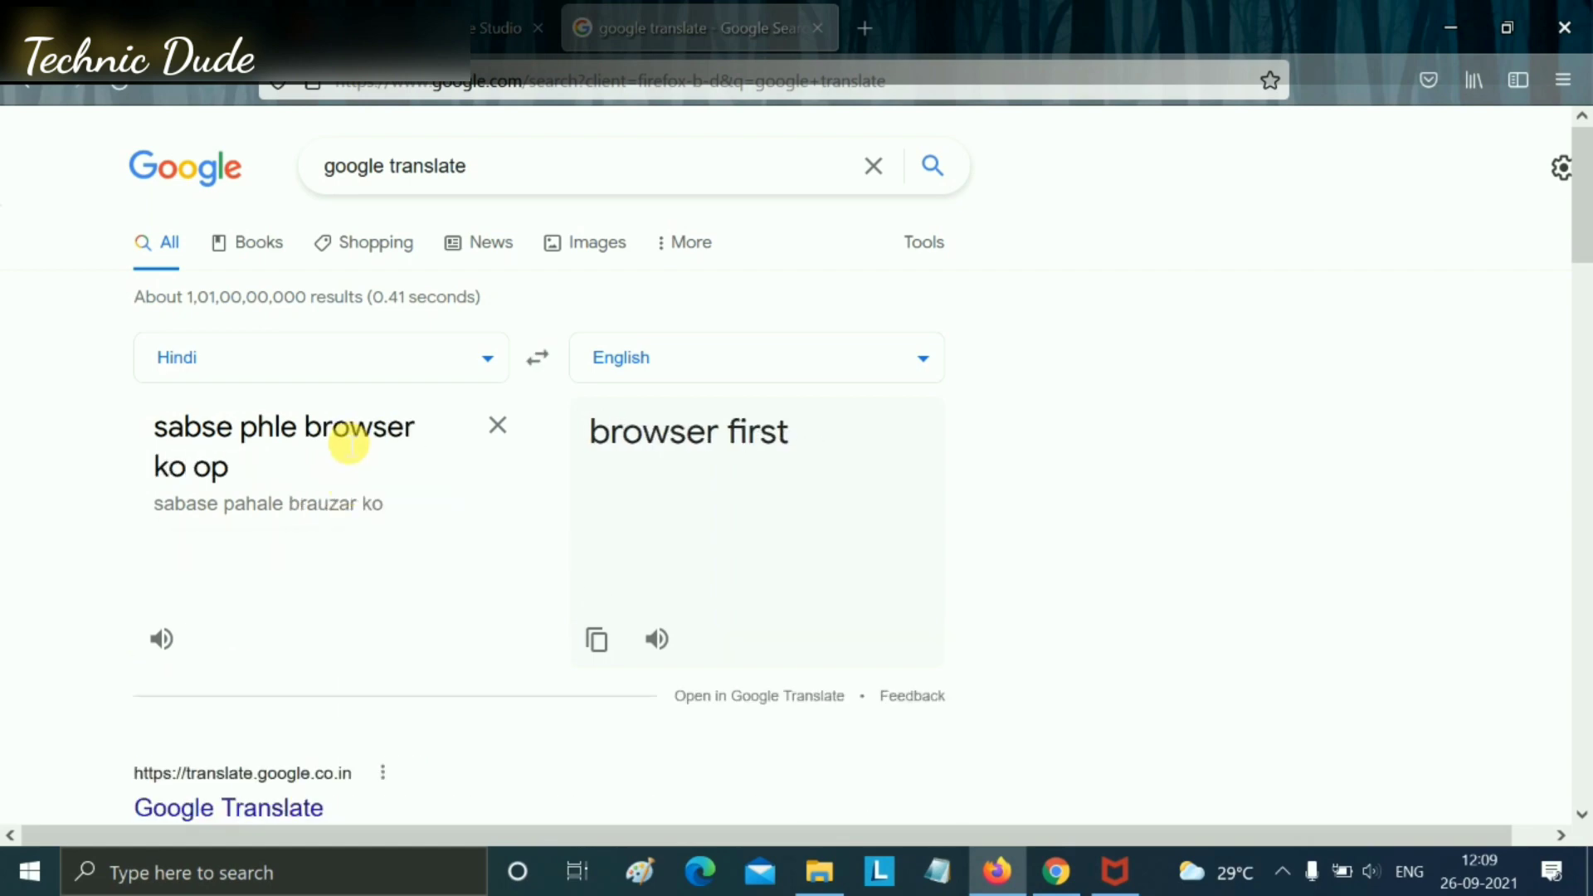
type("en karna hai")
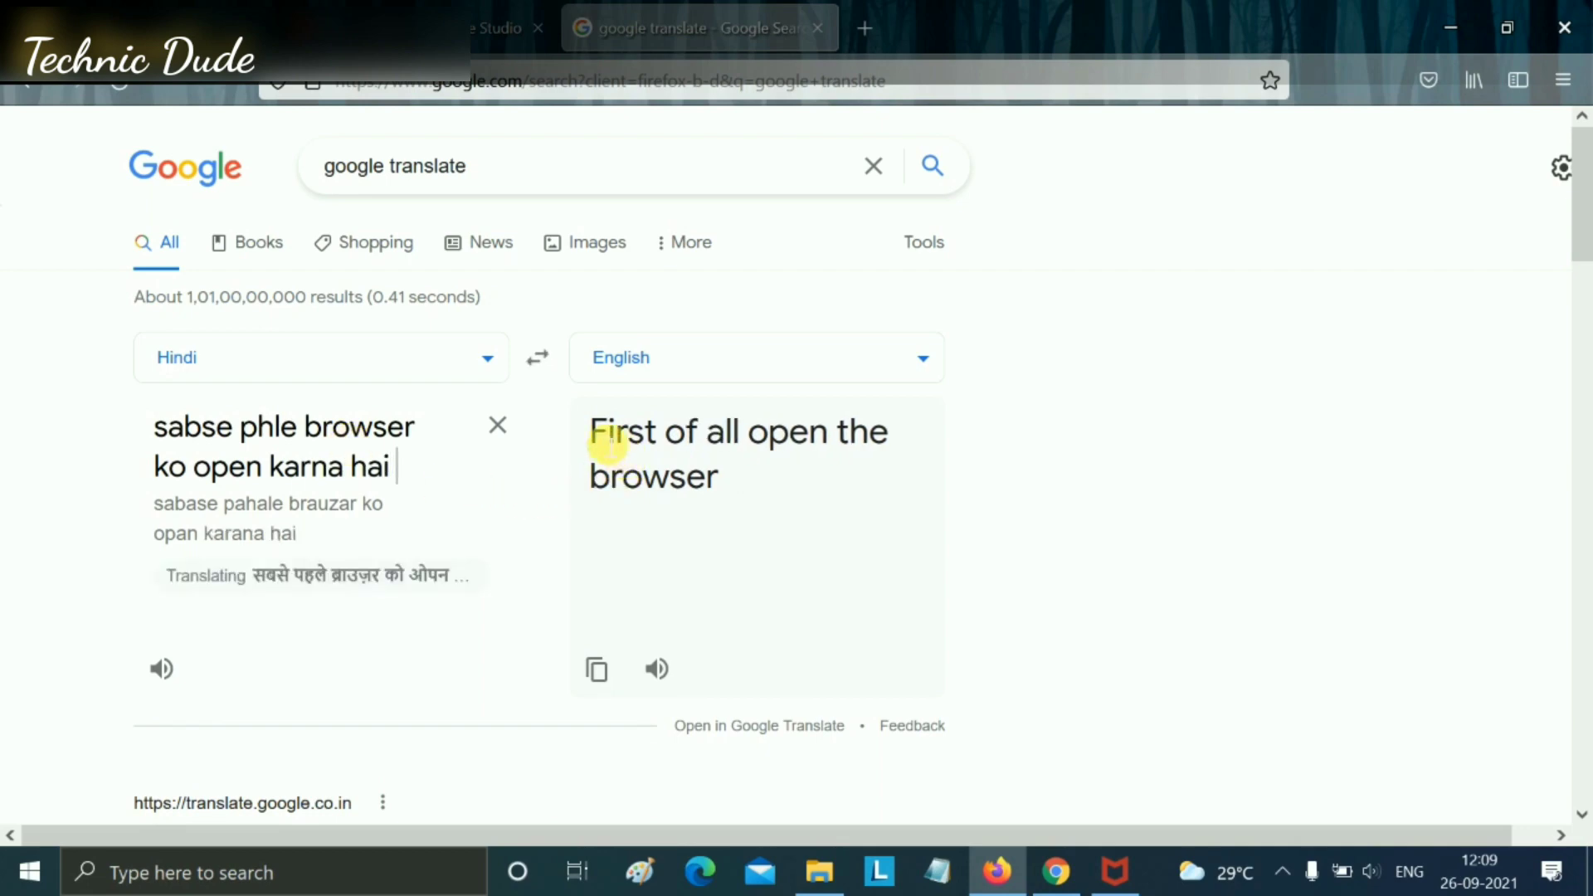
- Copy the translation "First of all open the browser" into the fourth caption in YouTube Studio and shorten that caption's end to 0:19:14
left_click_drag(591, 432, 755, 477)
key("ctrl+c")
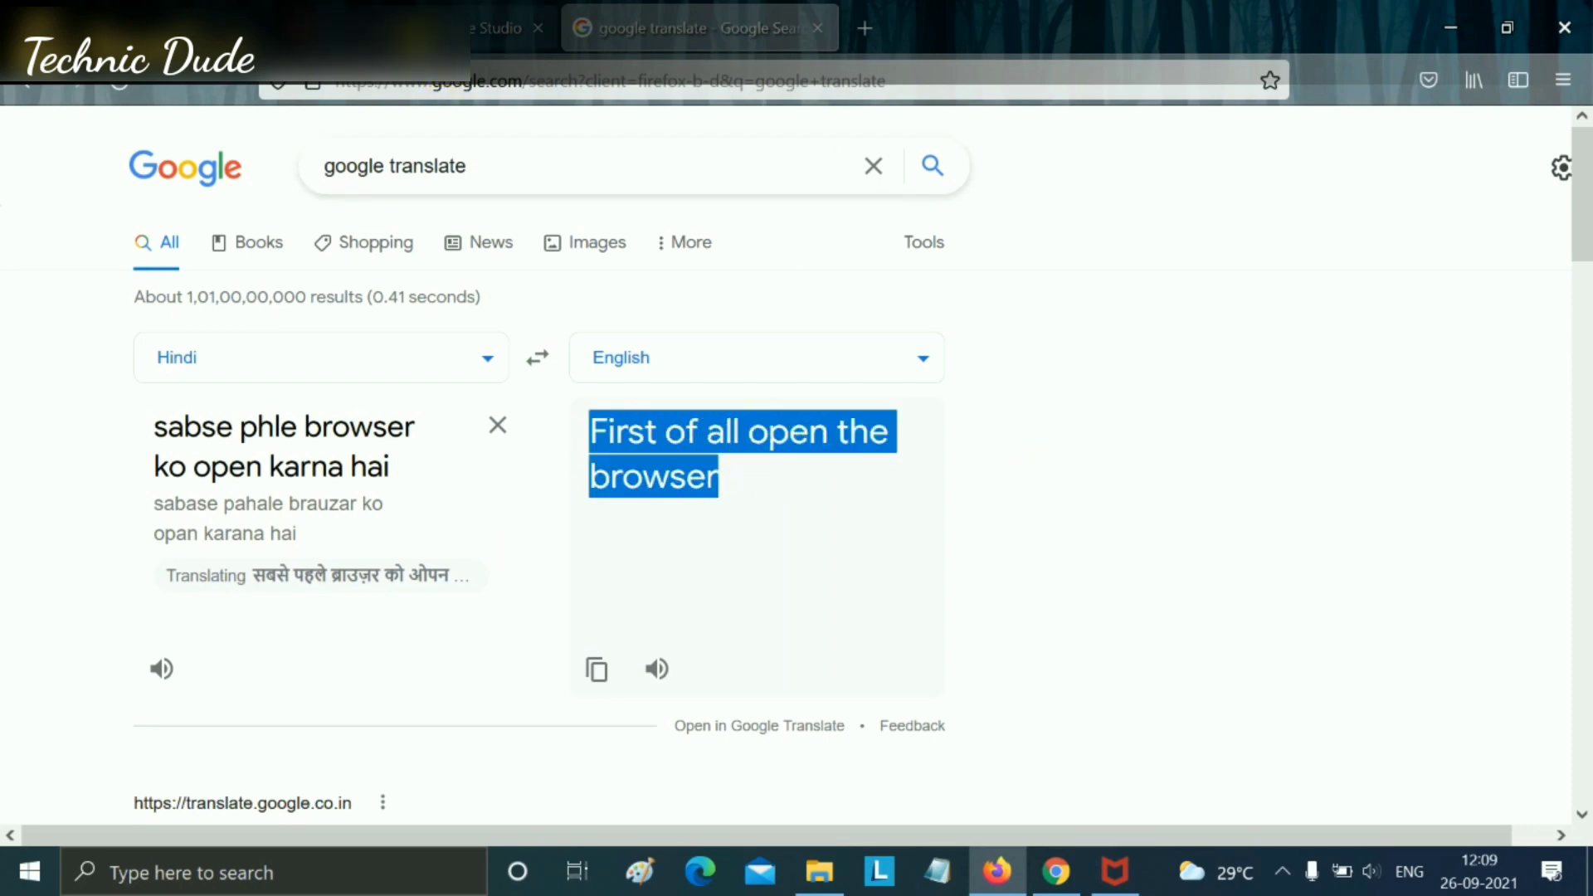
left_click(398, 19)
key("ctrl+v")
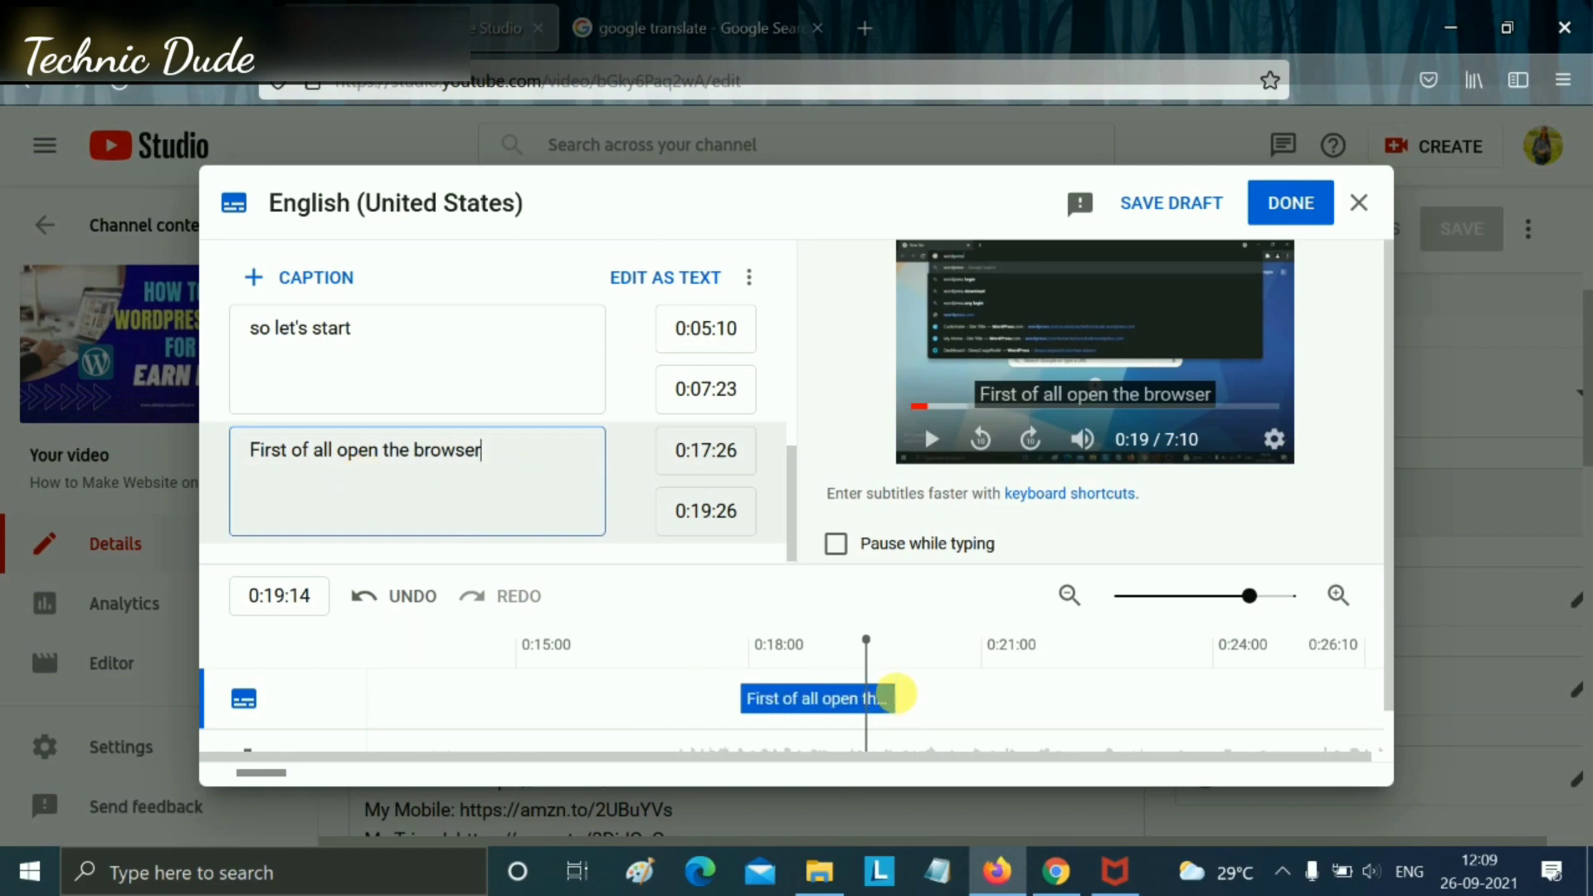
left_click(893, 703)
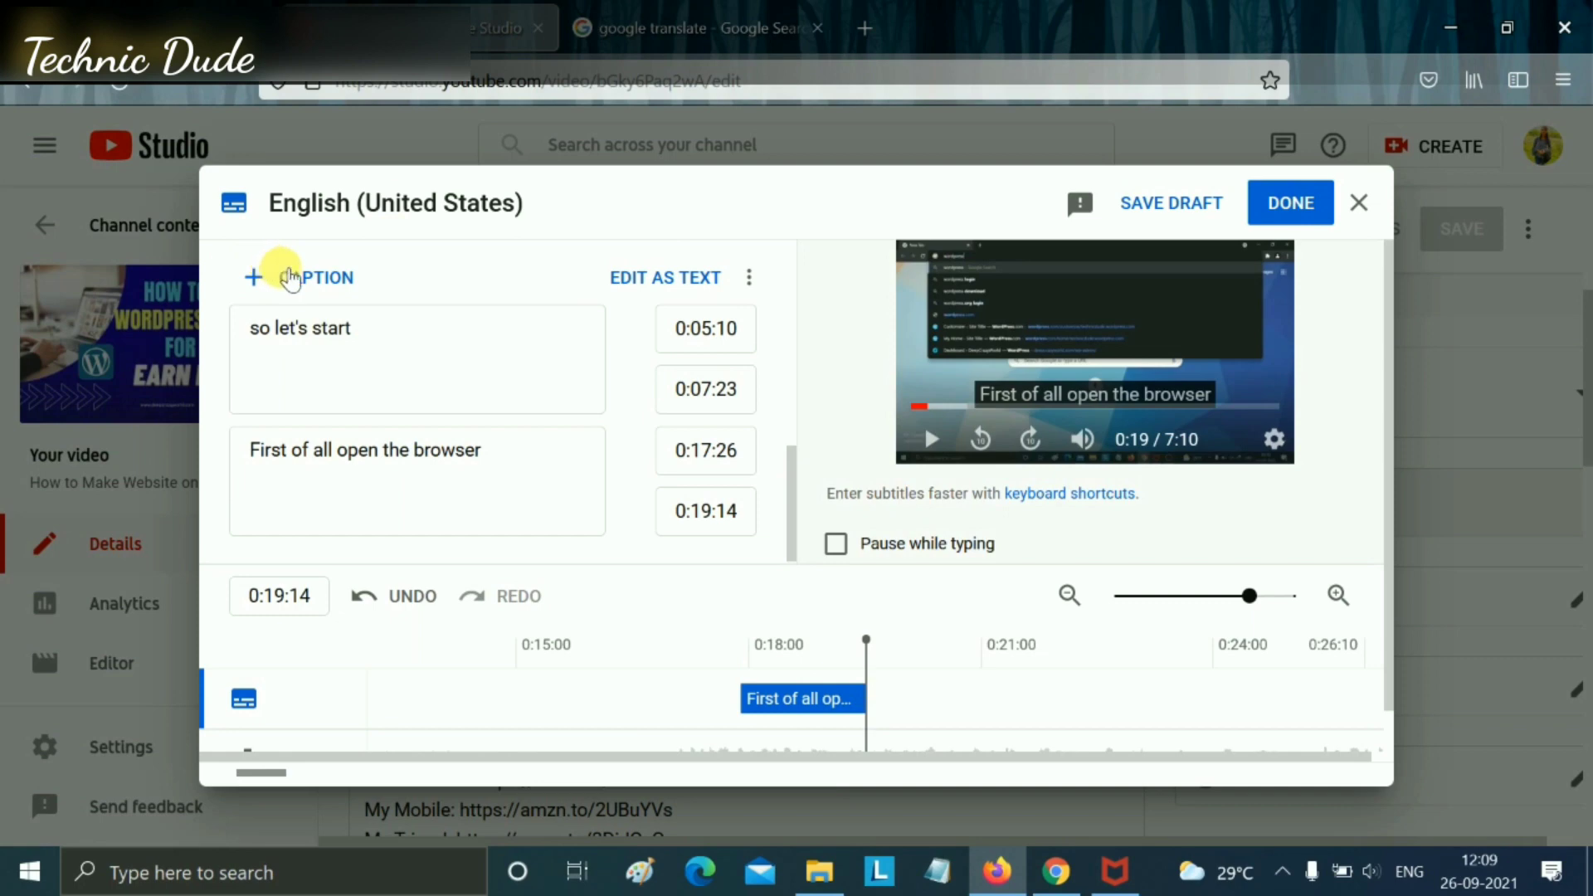
- Add an empty fifth caption, play ahead to time it at 0:20:17–0:22:17, and extend the fourth caption's end to 0:20:14
left_click(287, 274)
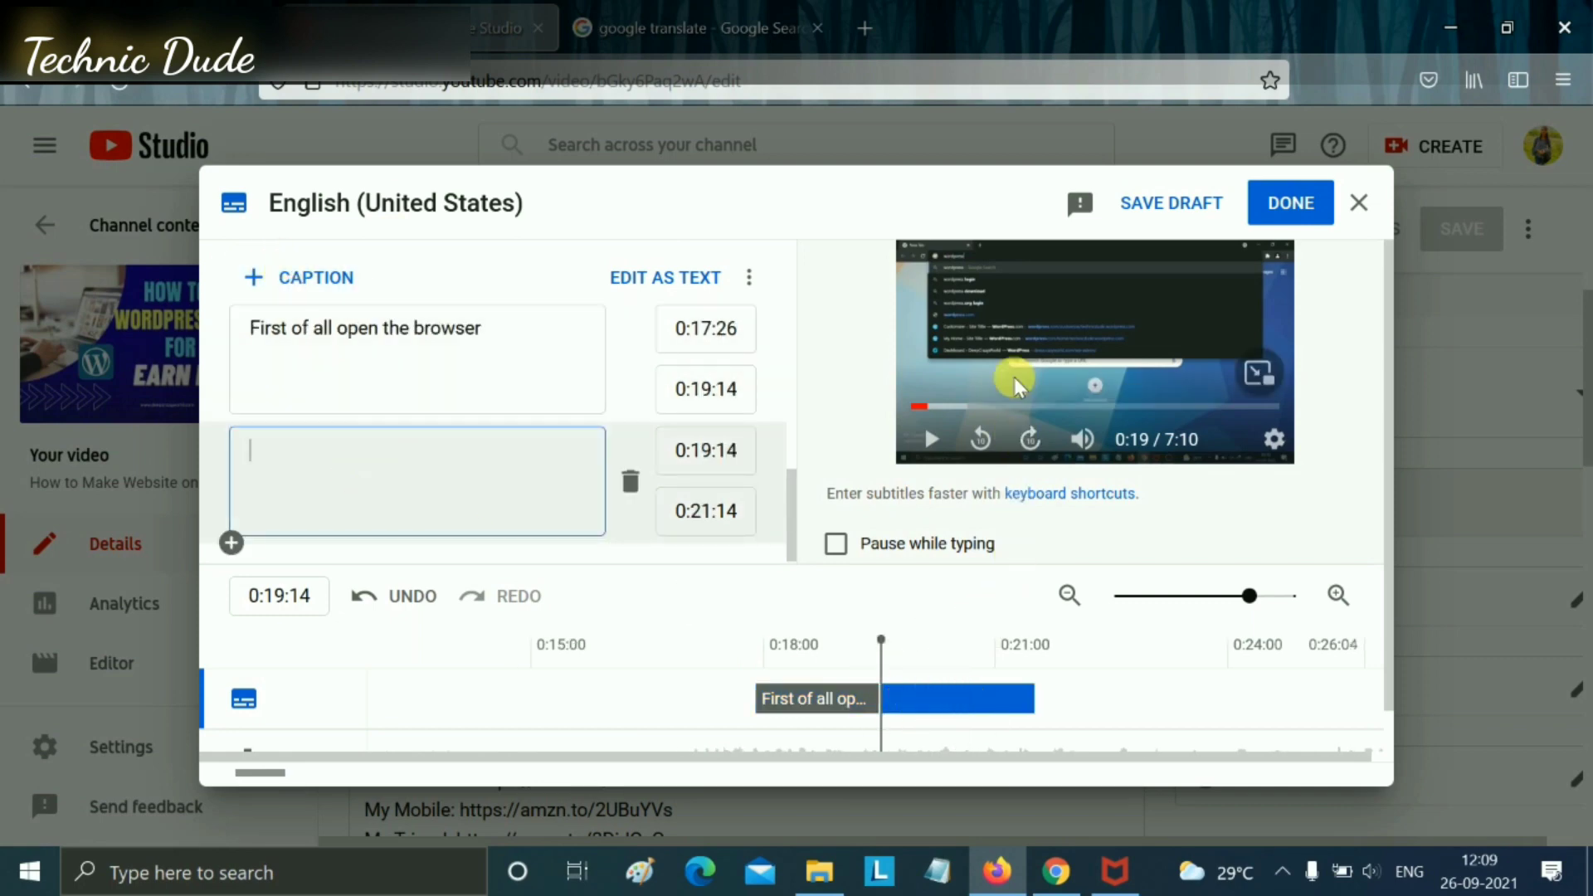
left_click(930, 439)
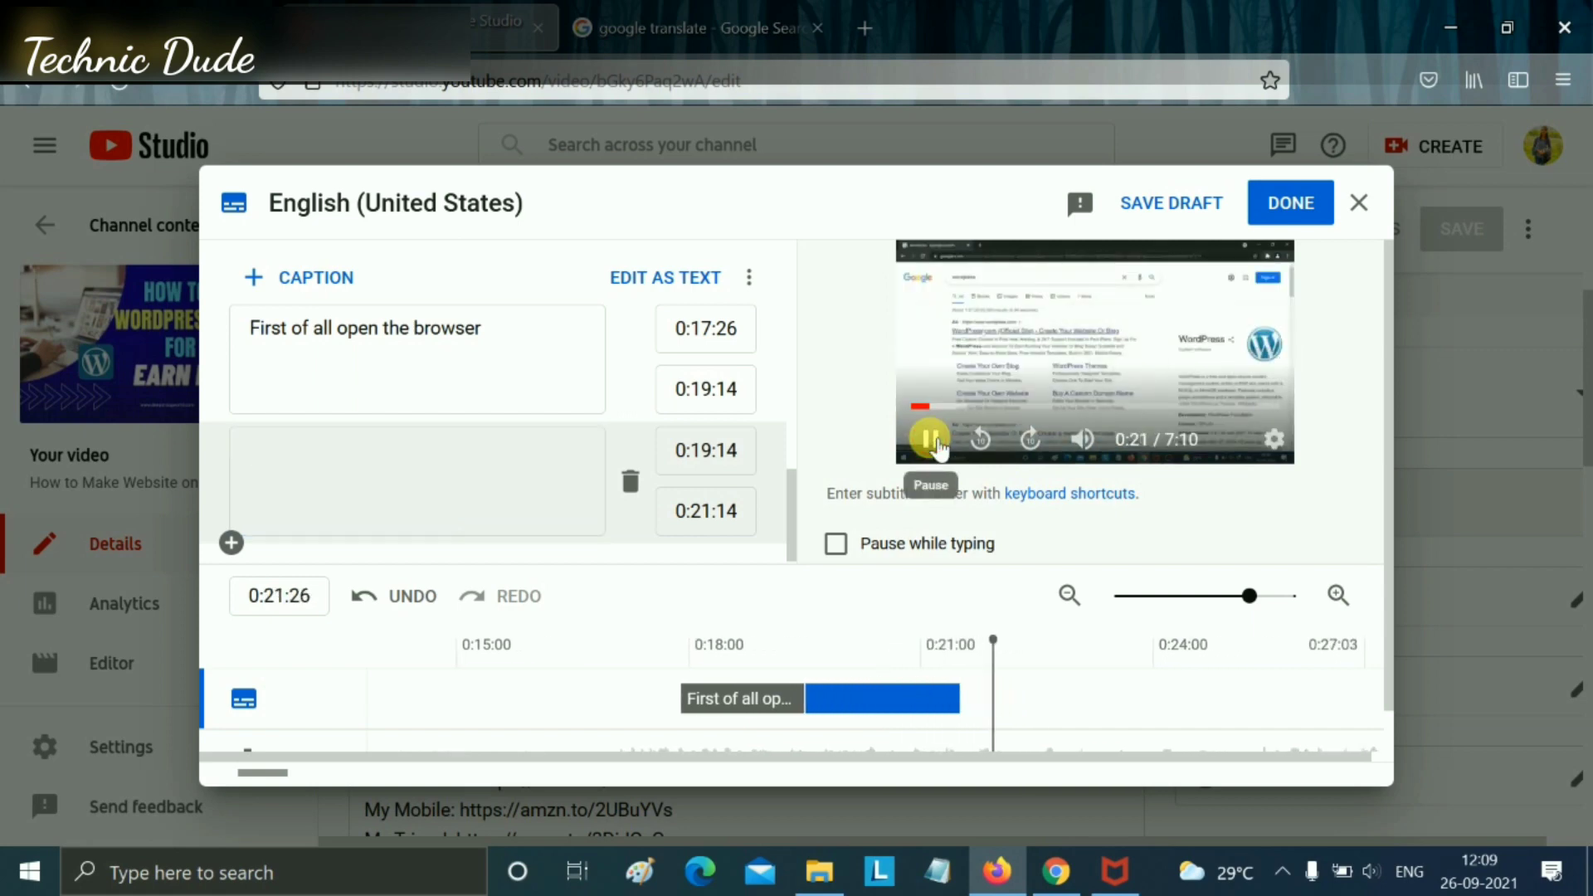
left_click(931, 438)
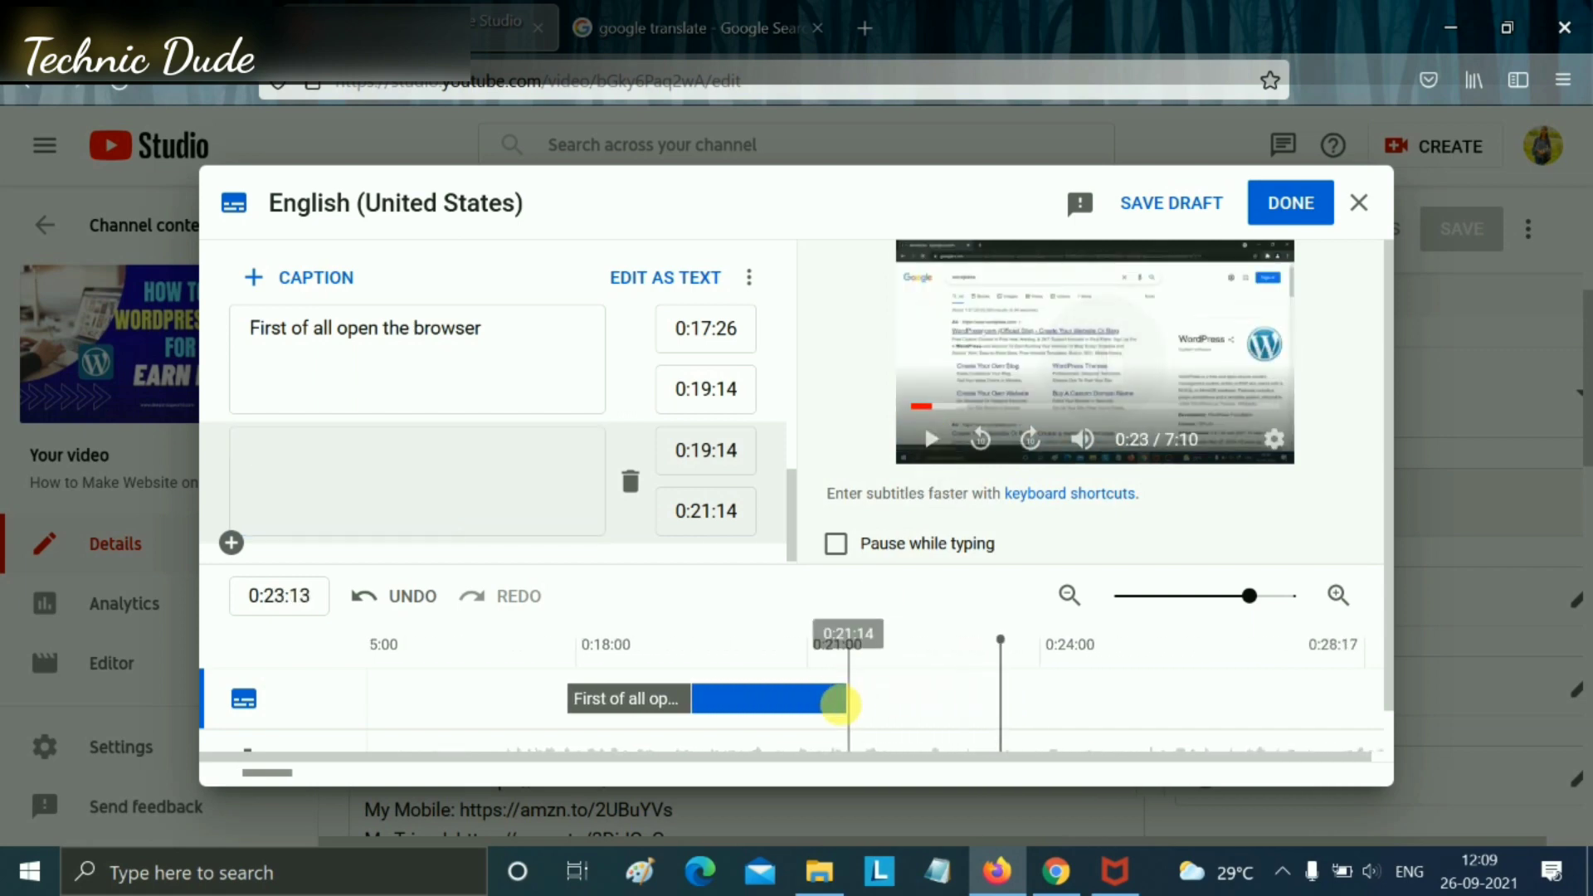
left_click_drag(809, 715, 956, 722)
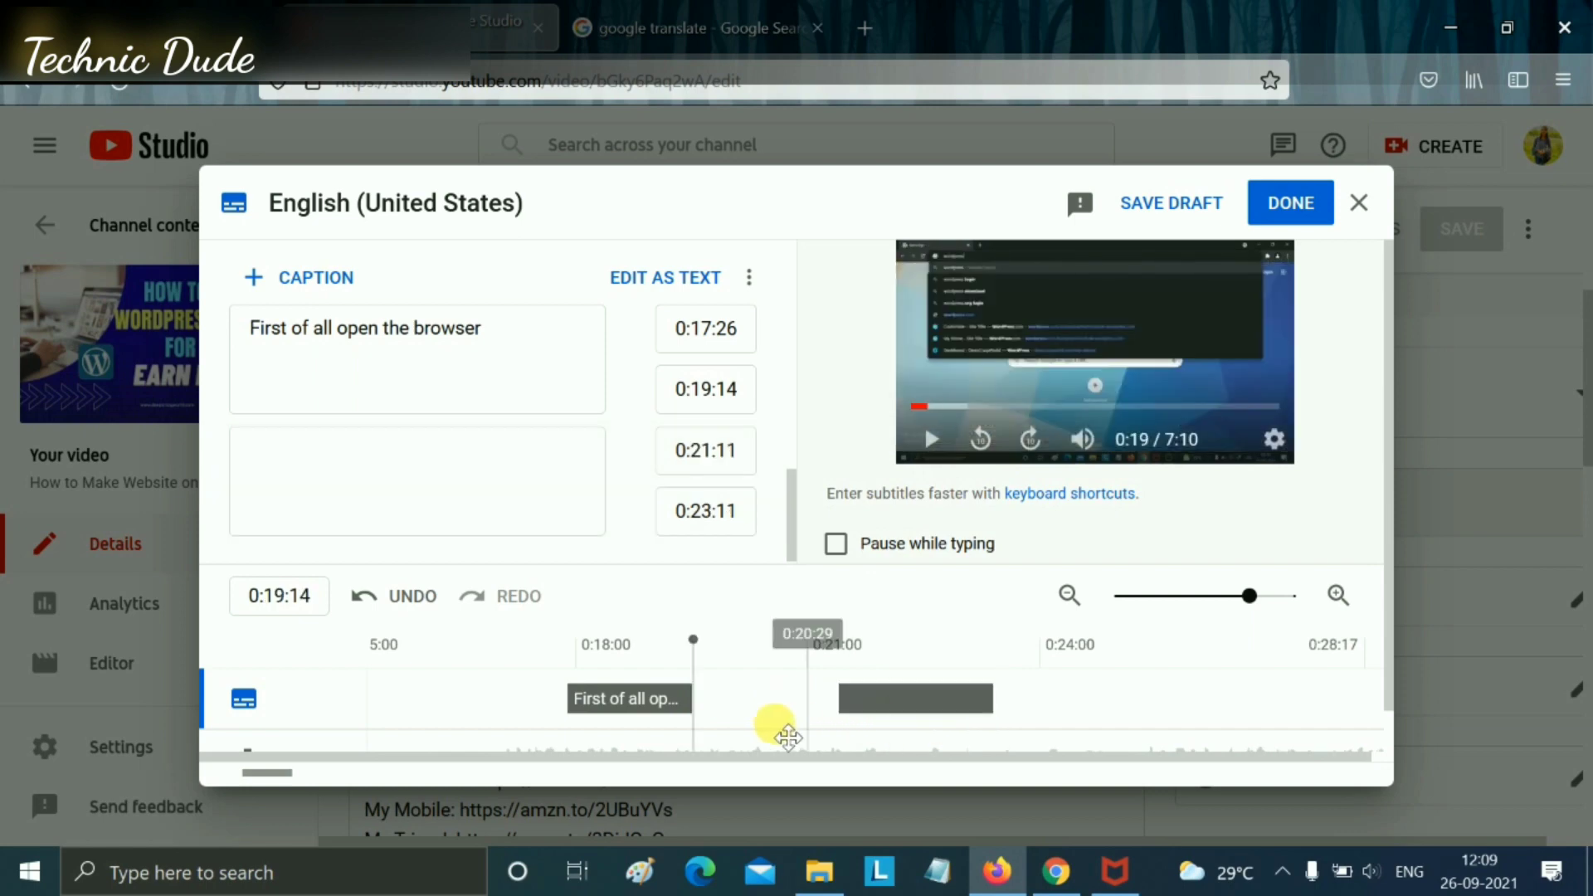
left_click_drag(701, 706, 771, 700)
left_click(884, 705)
left_click_drag(885, 709, 830, 701)
- Select the fifth caption's text, switch to the Google Translate tab and replace the Hindi text with "yha pr type klrte hai wordpress"
left_click(359, 459)
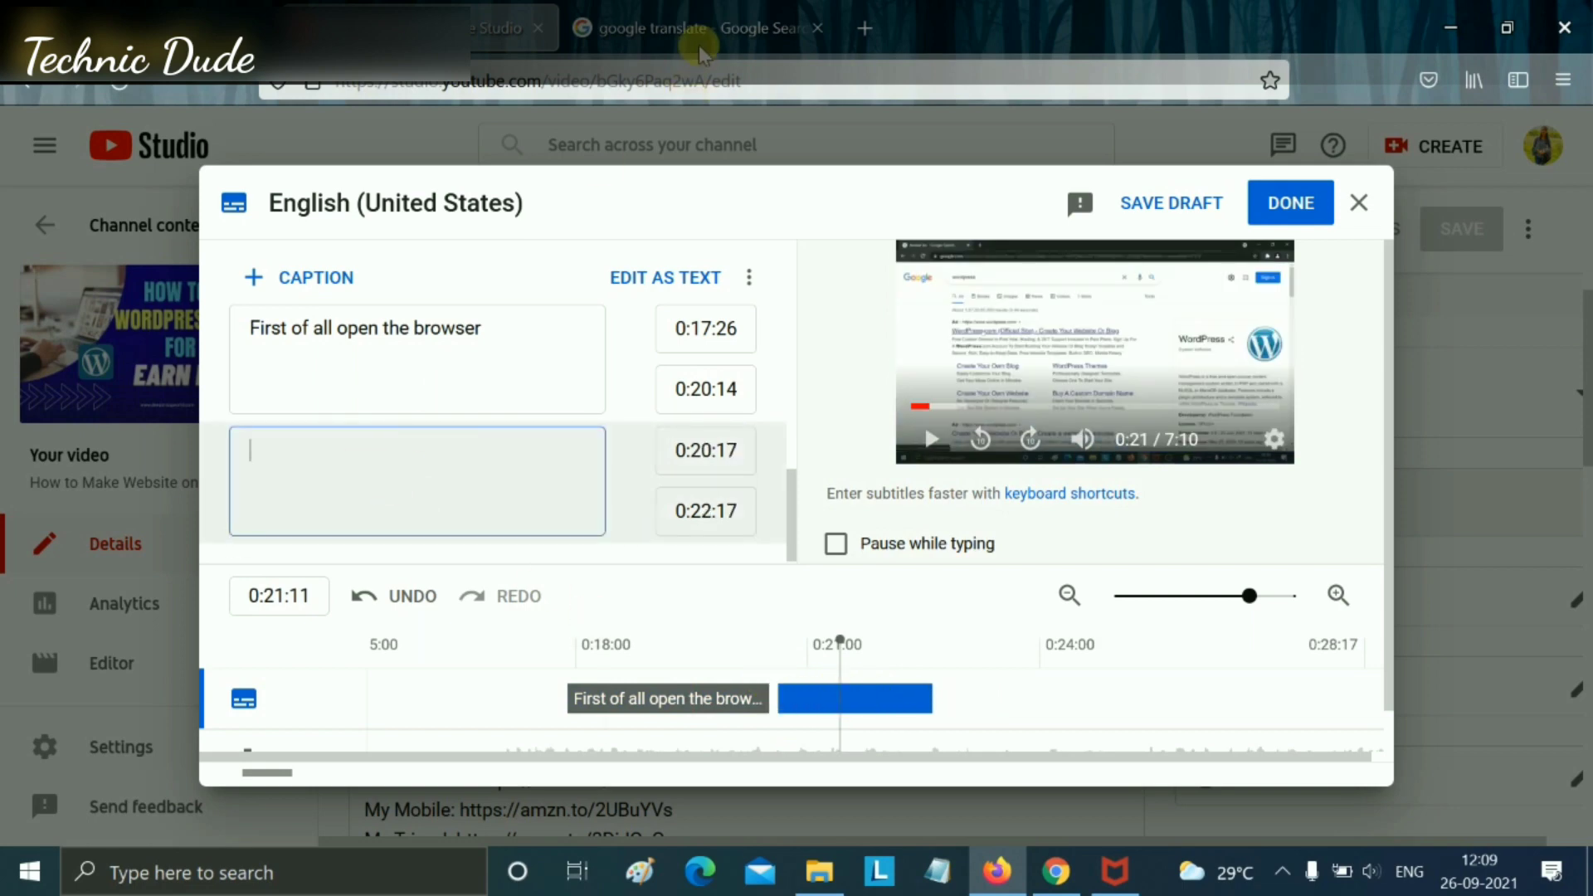
left_click(692, 29)
left_click(498, 426)
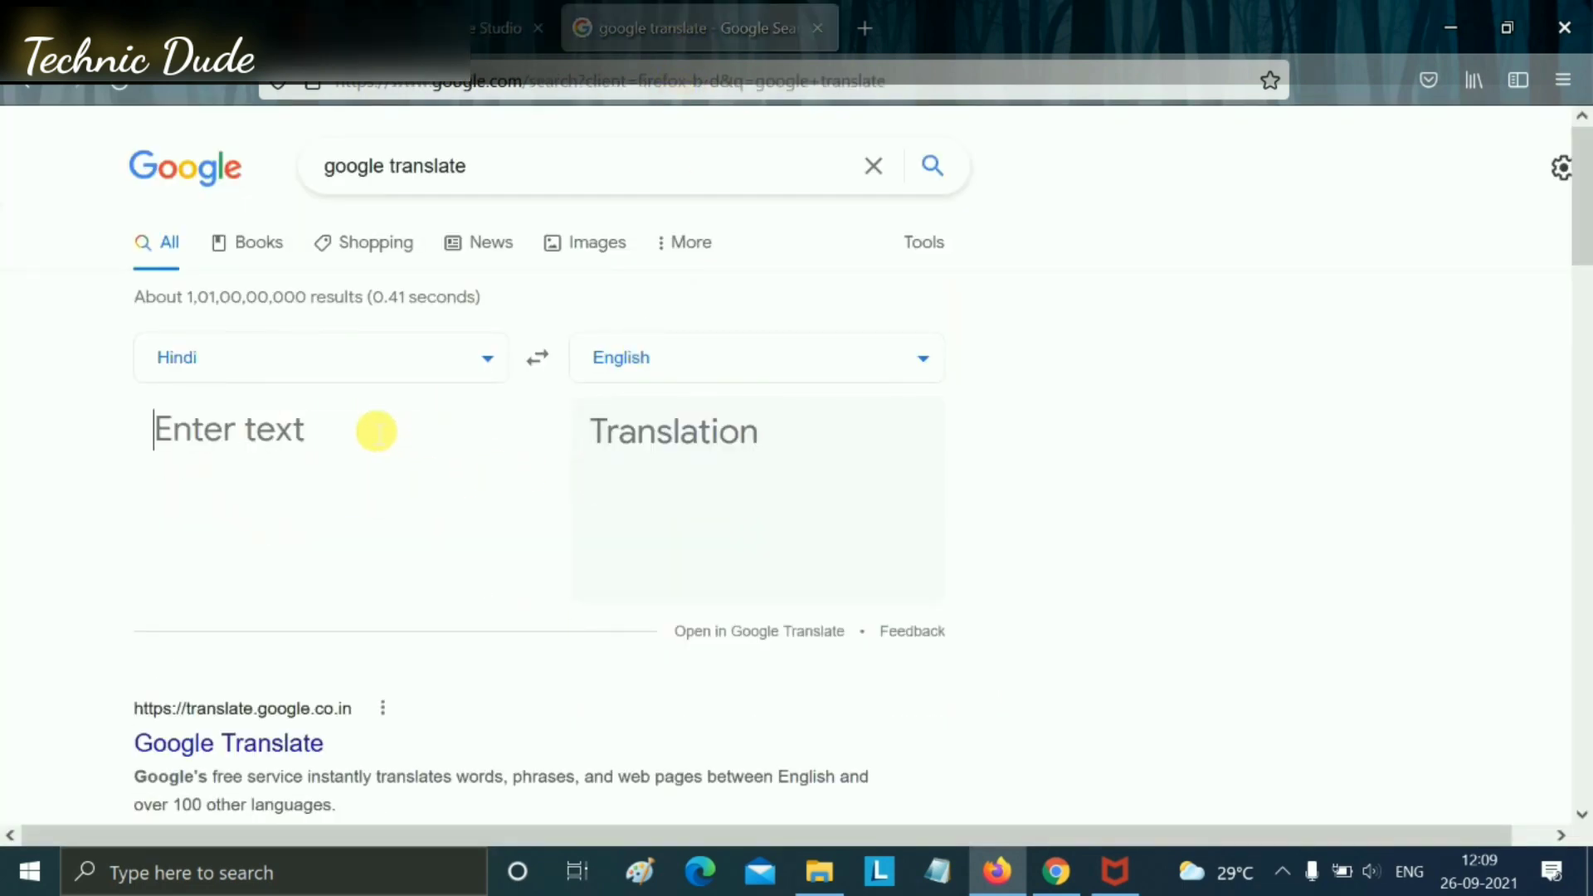
type("yha pr ")
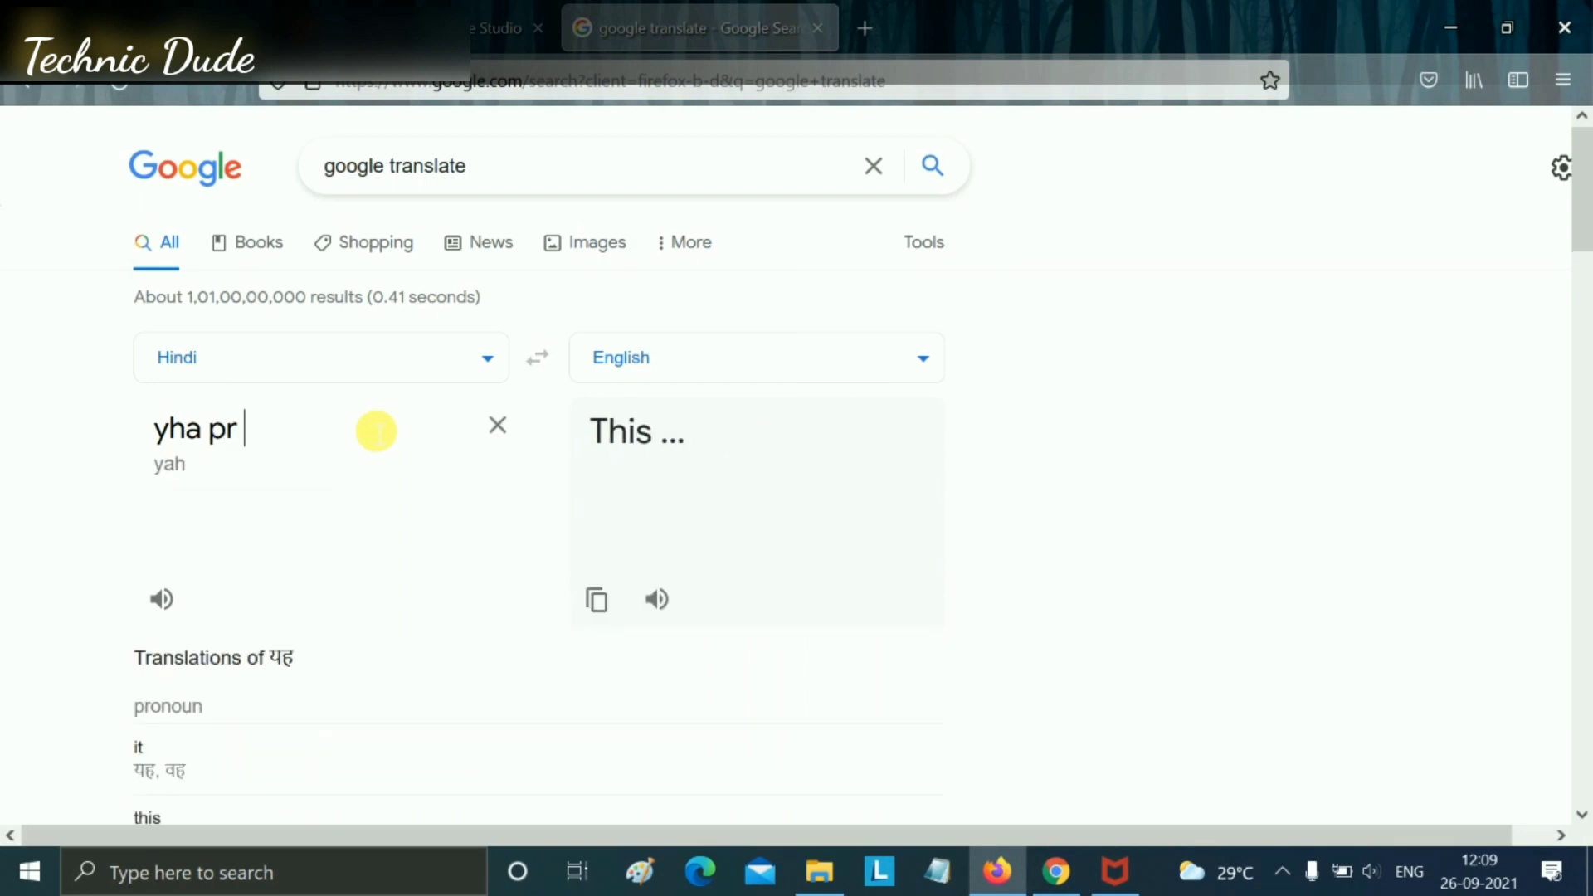
type("type klrt")
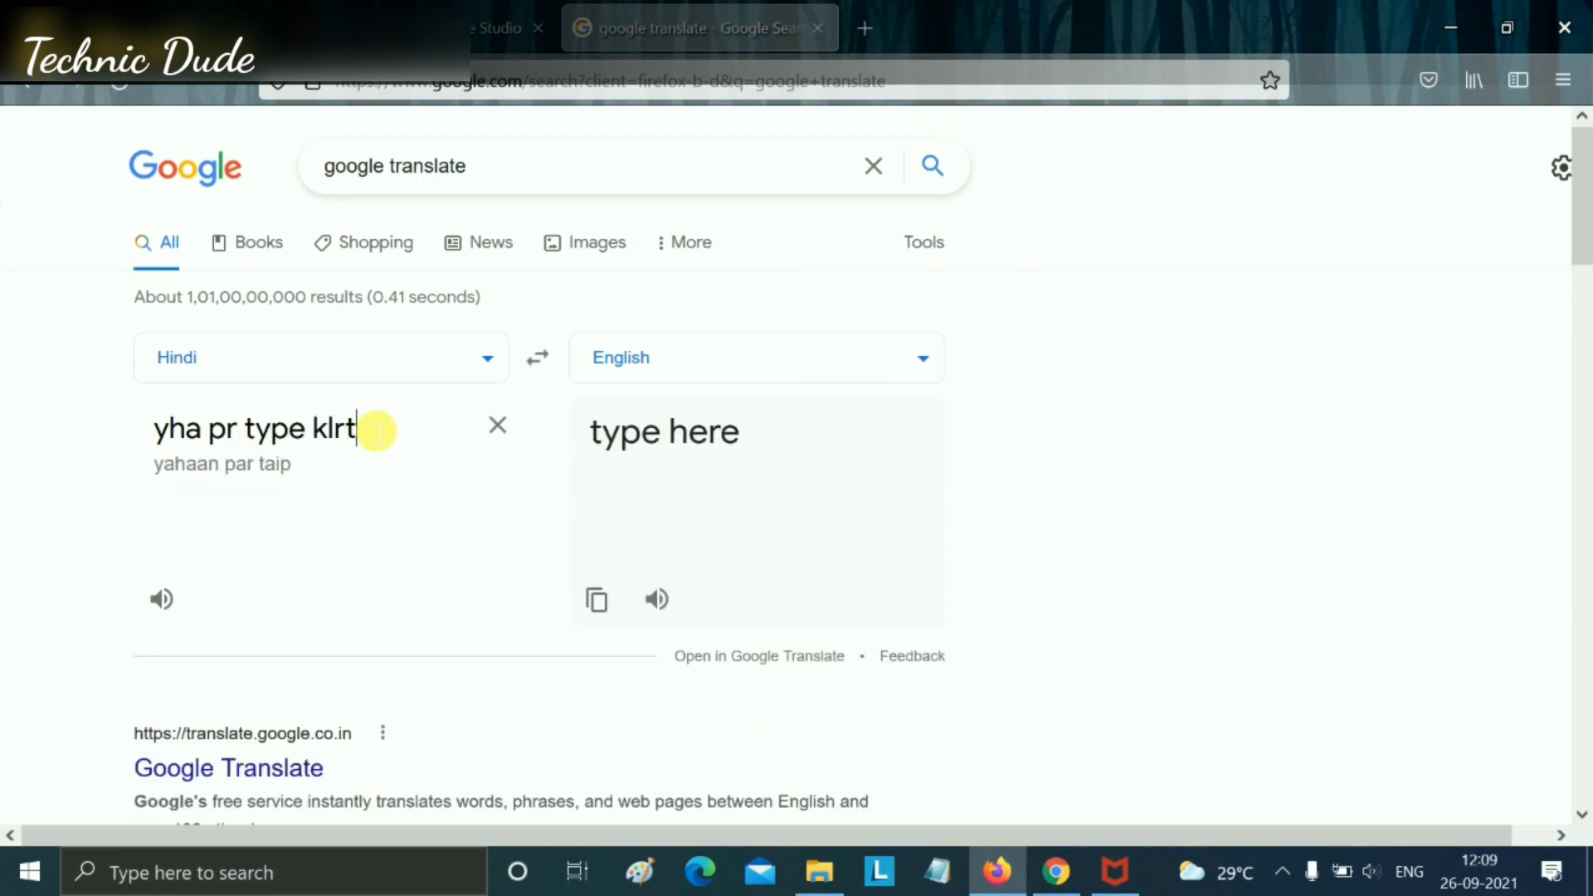
type("e hai w")
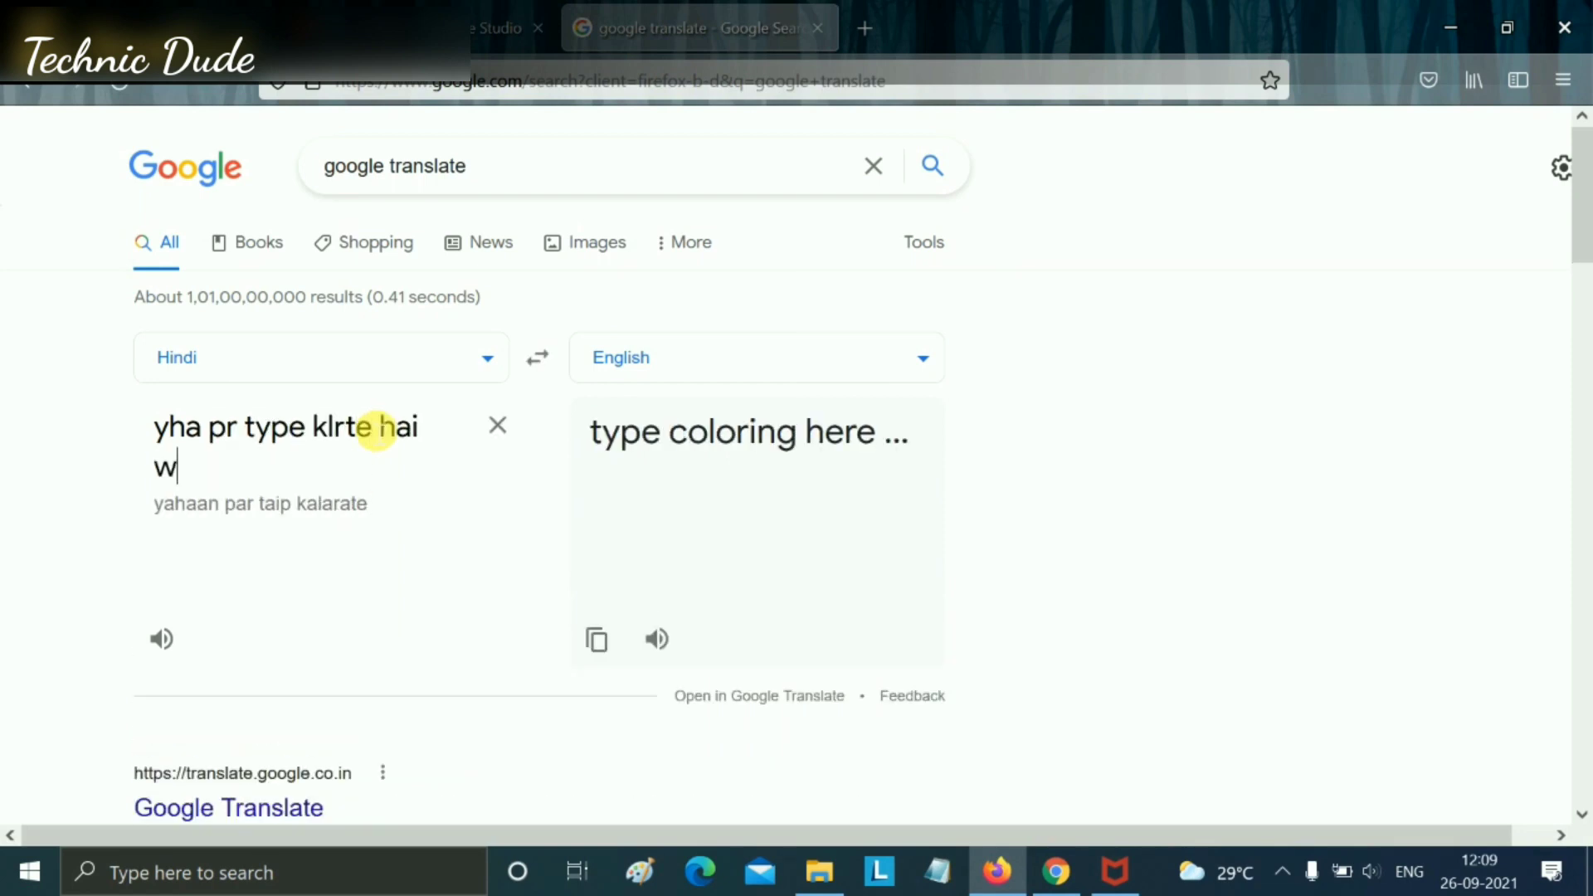
type("ordpress")
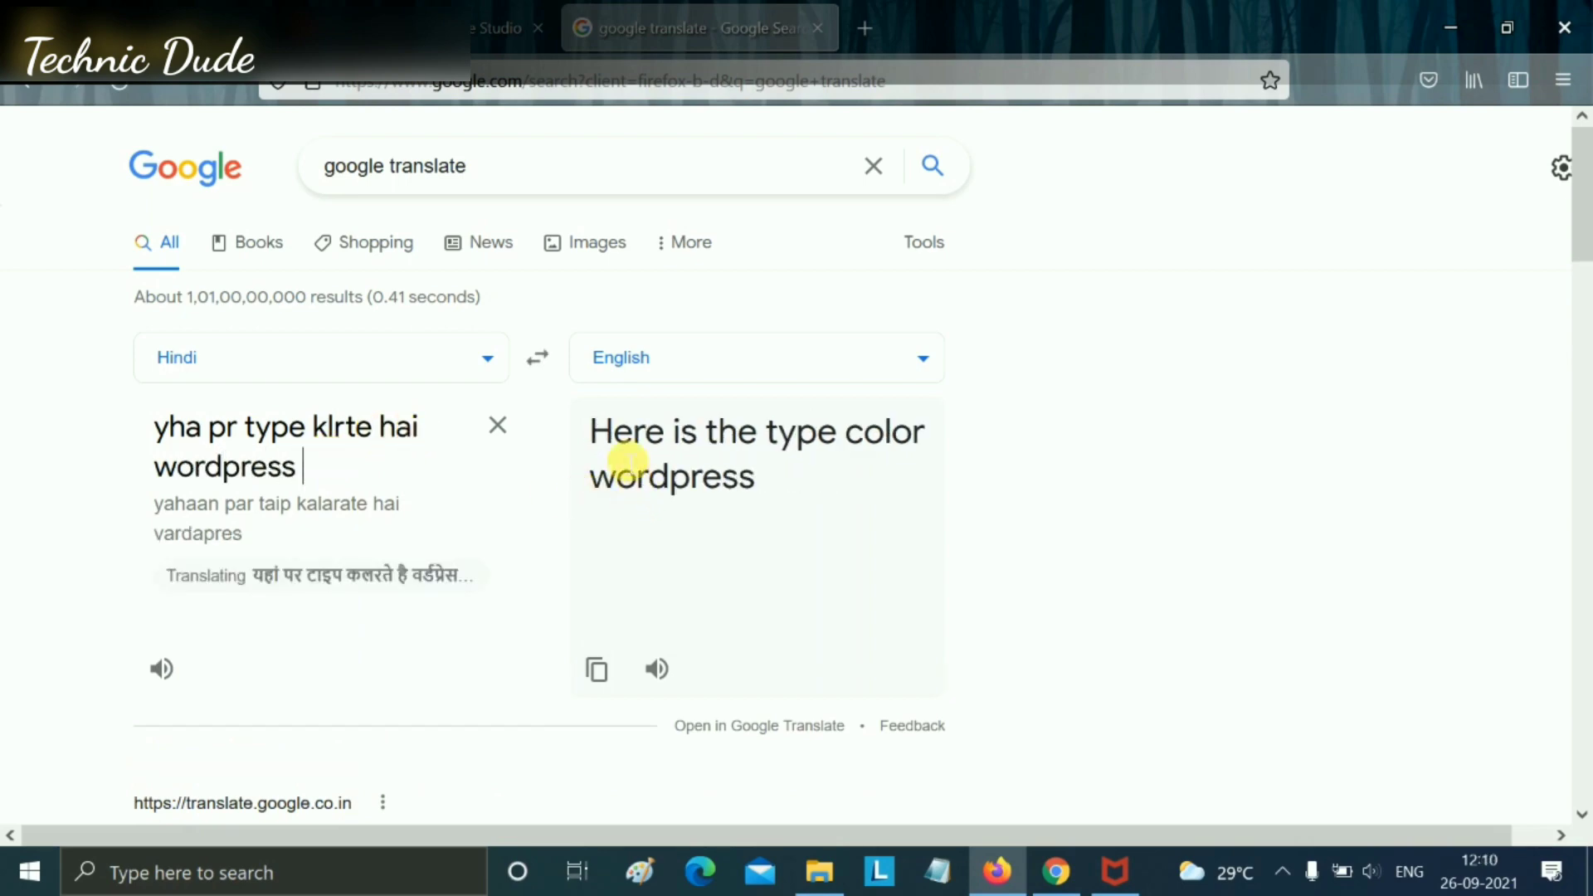
- Correct the misspelled word "klrte" to "krte" in the Hindi source text
left_click_drag(602, 448, 728, 479)
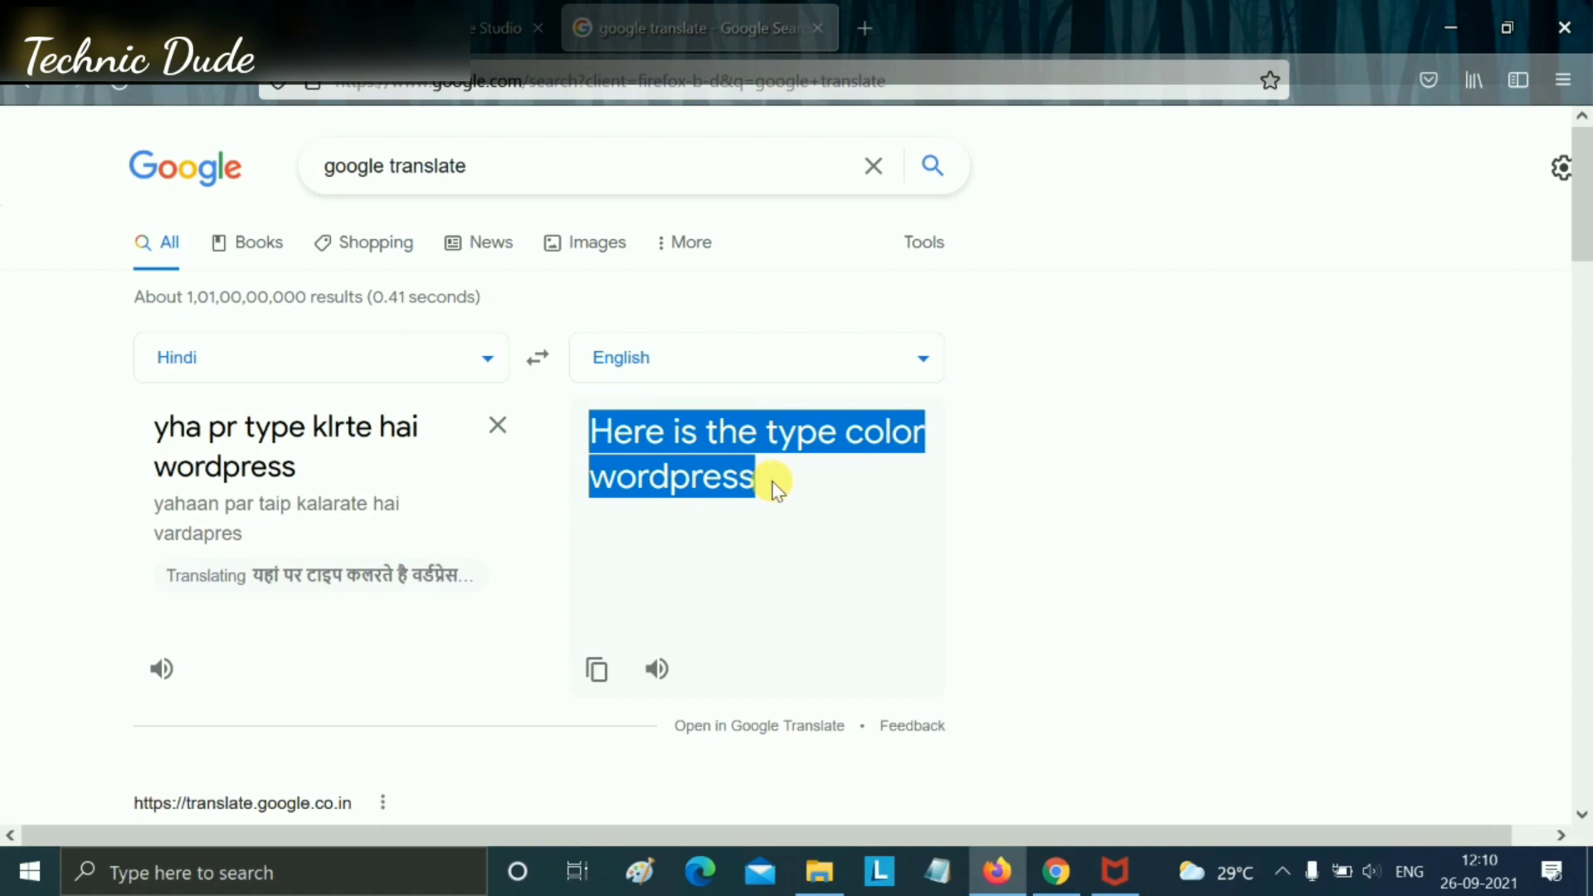
left_click_drag(155, 427, 342, 442)
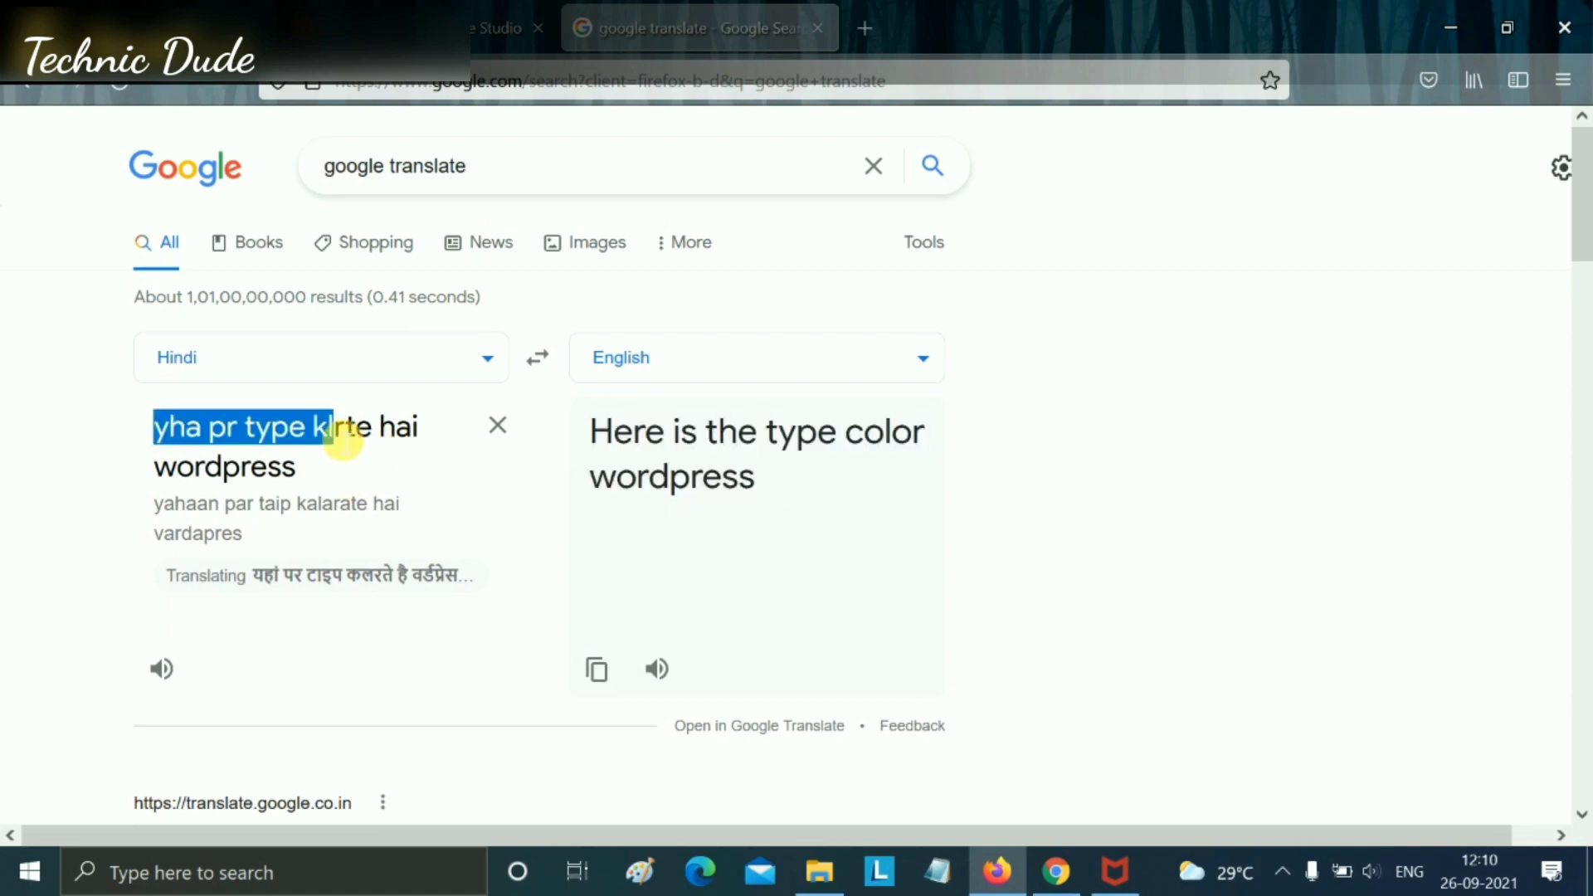
left_click(342, 440)
key("BackSpace")
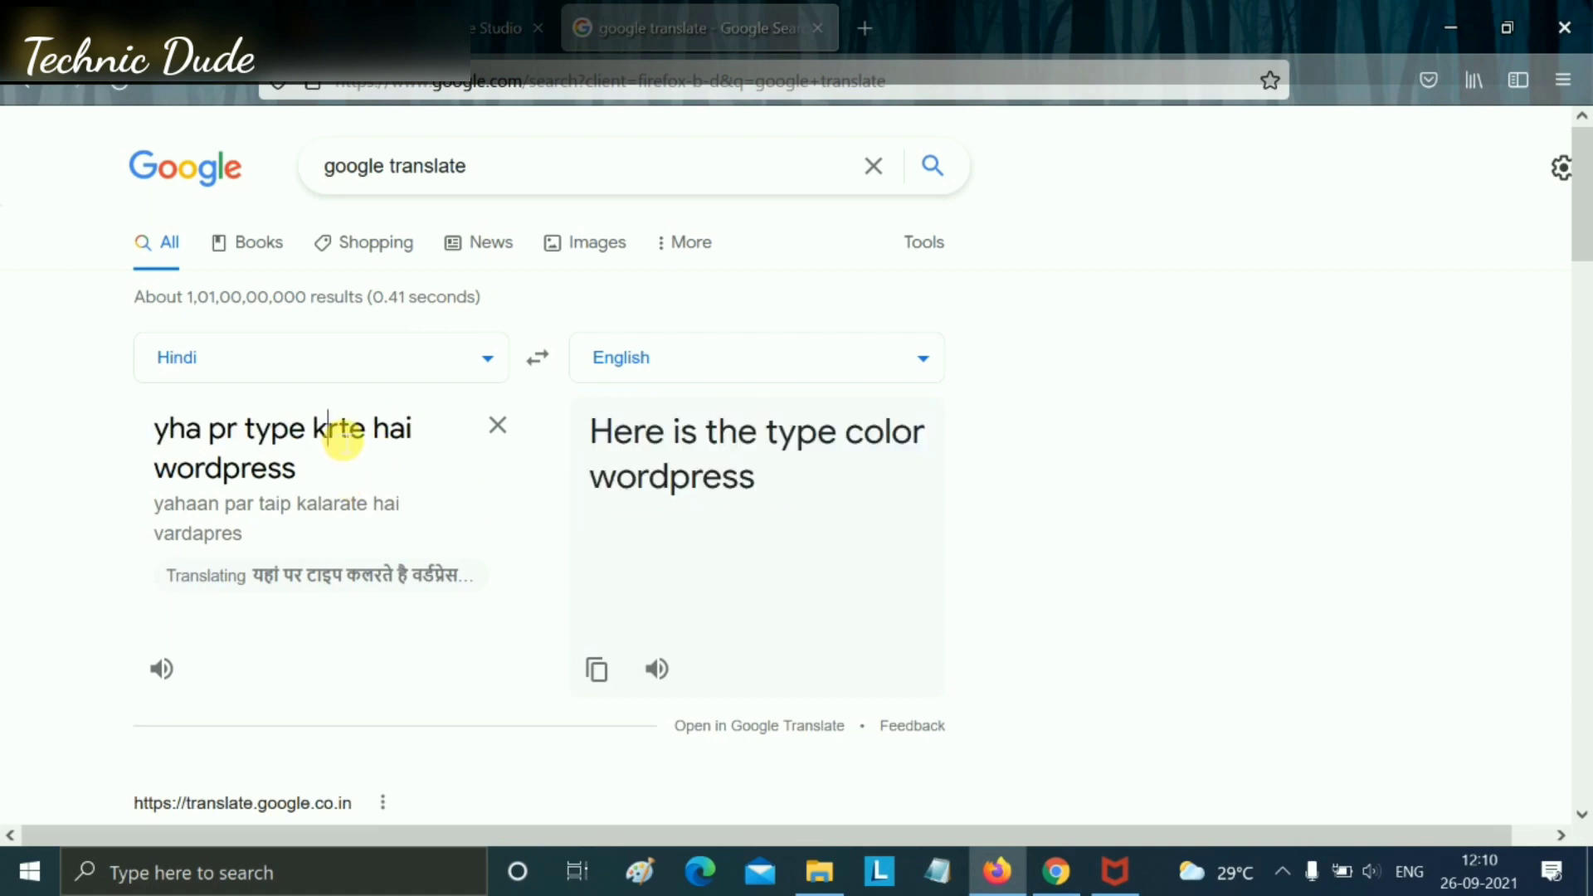
- Copy the translation "Here type wordpress" into the fifth caption of the YouTube Studio subtitle editor
left_click_drag(590, 432, 812, 464)
key("ctrl+c")
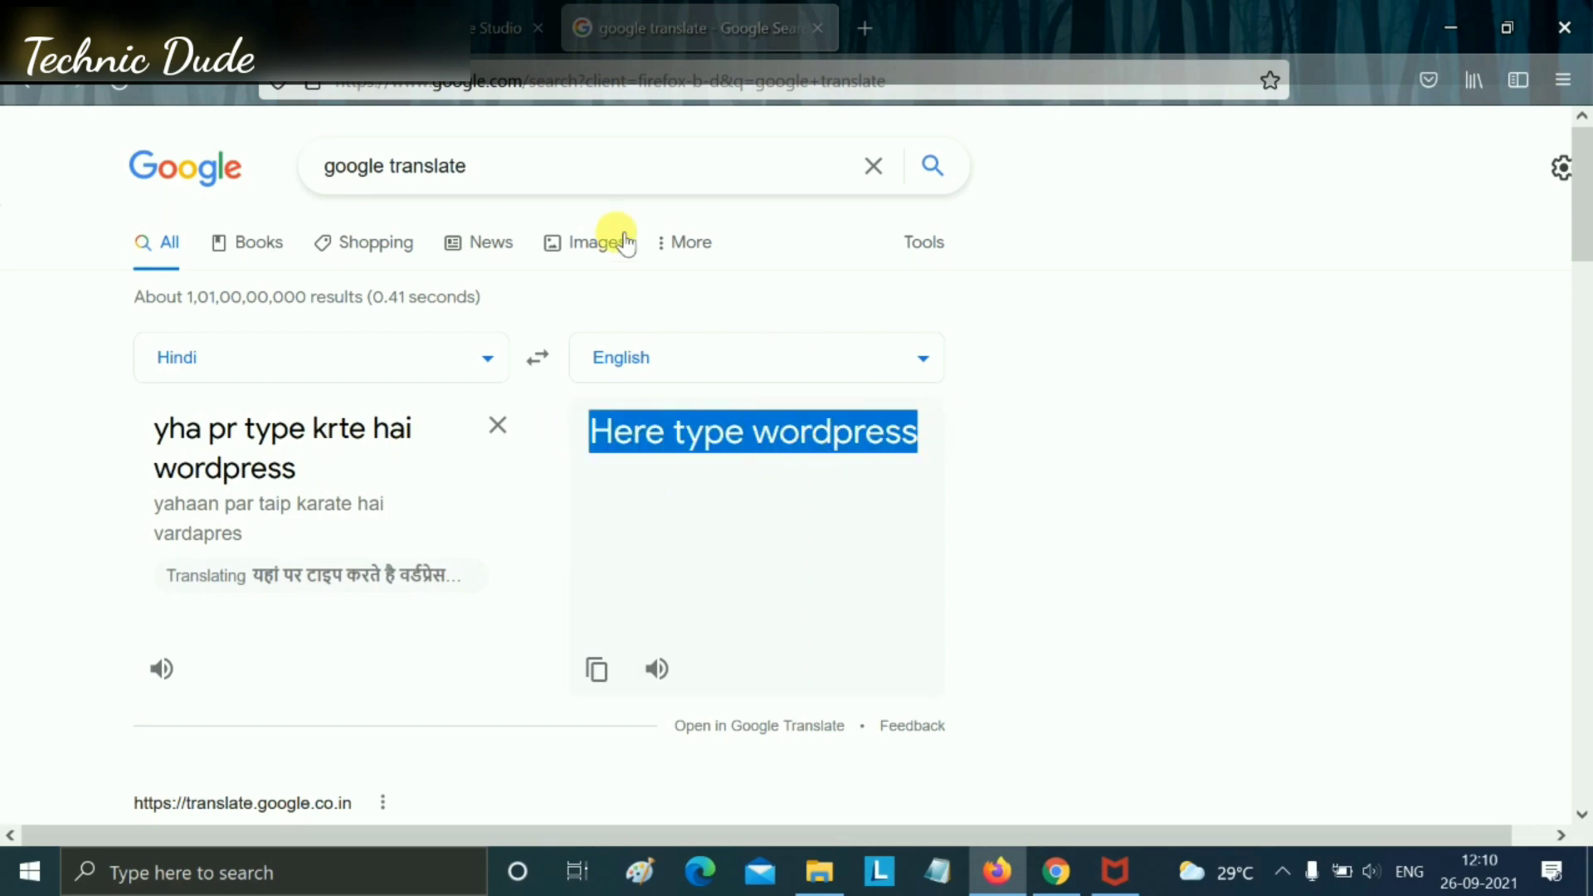
key("ctrl+shift+Tab")
left_click(361, 465)
key("ctrl+v")
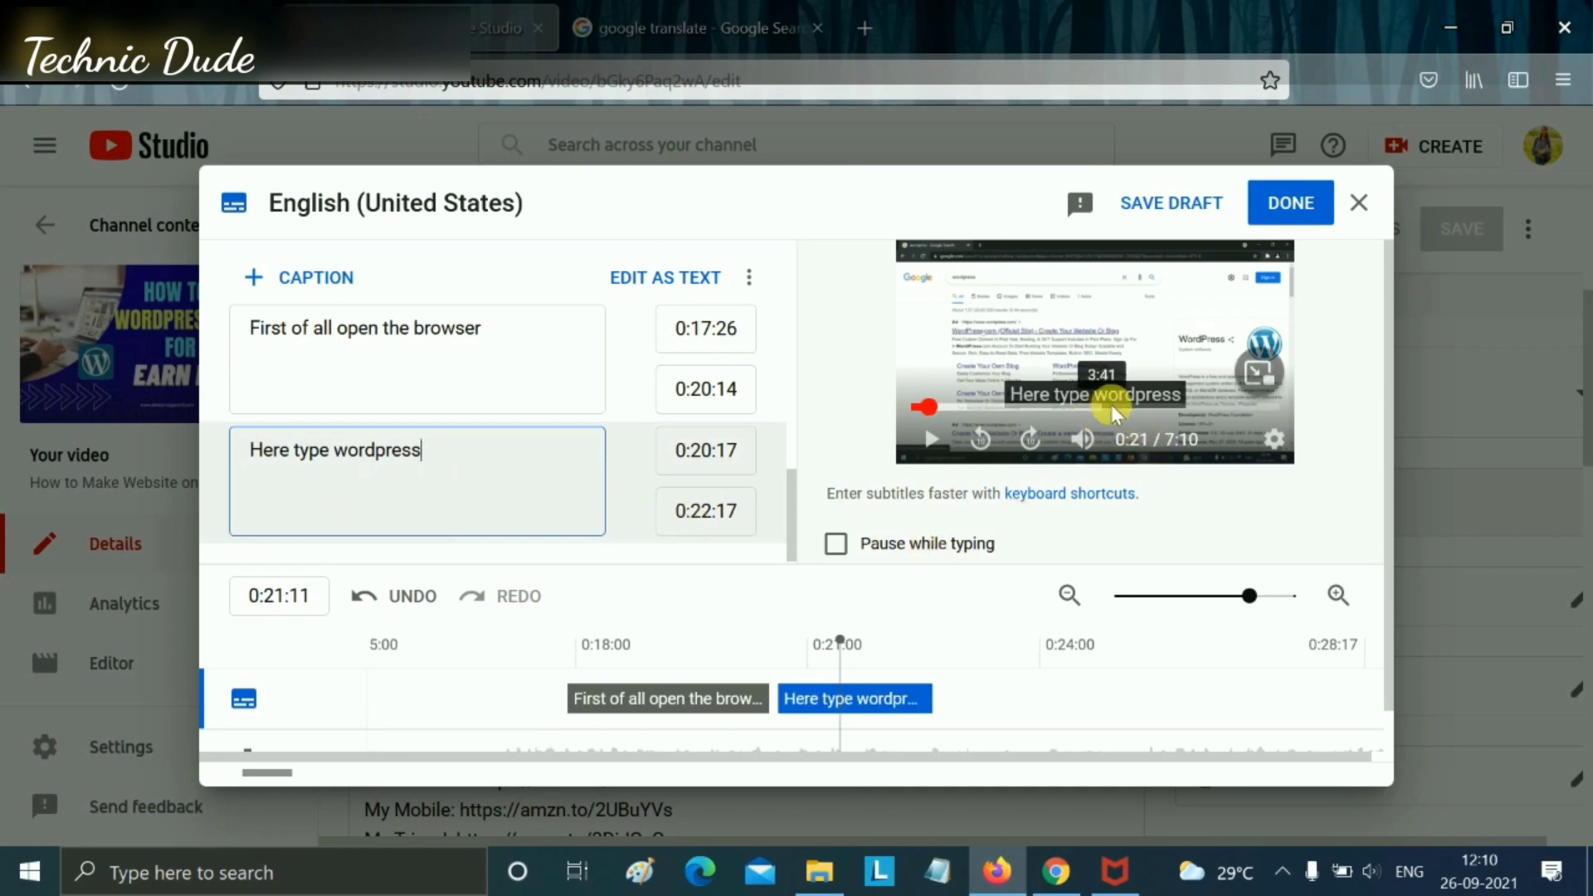
- Add a sixth caption directly after the fifth, and enter "open official wordpress website" as the new source text in the Google Translate tab
left_click(278, 274)
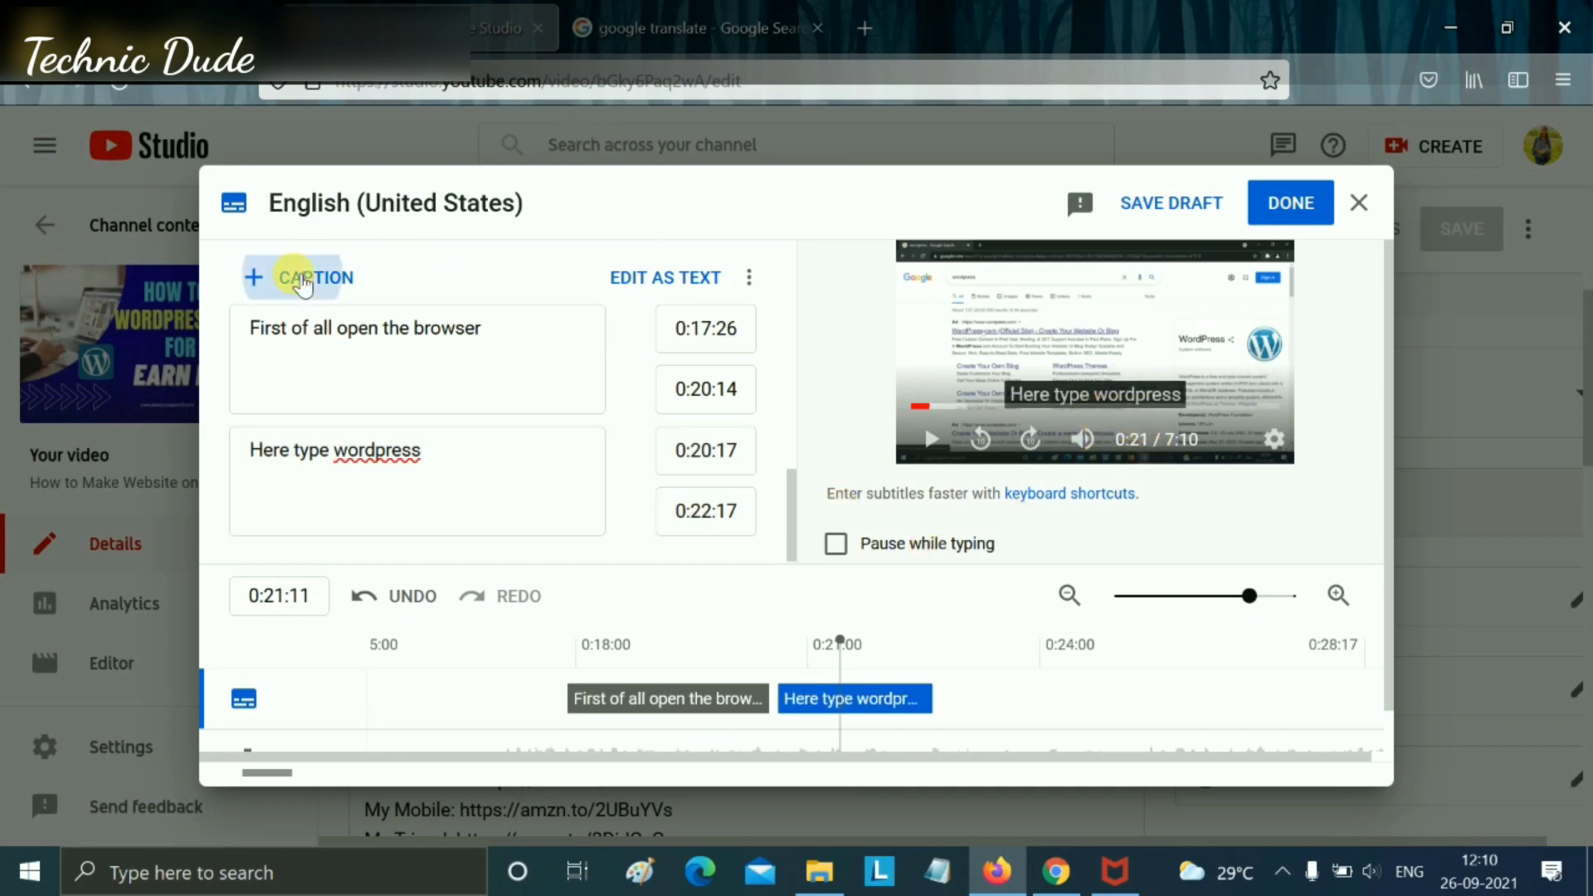
left_click(696, 28)
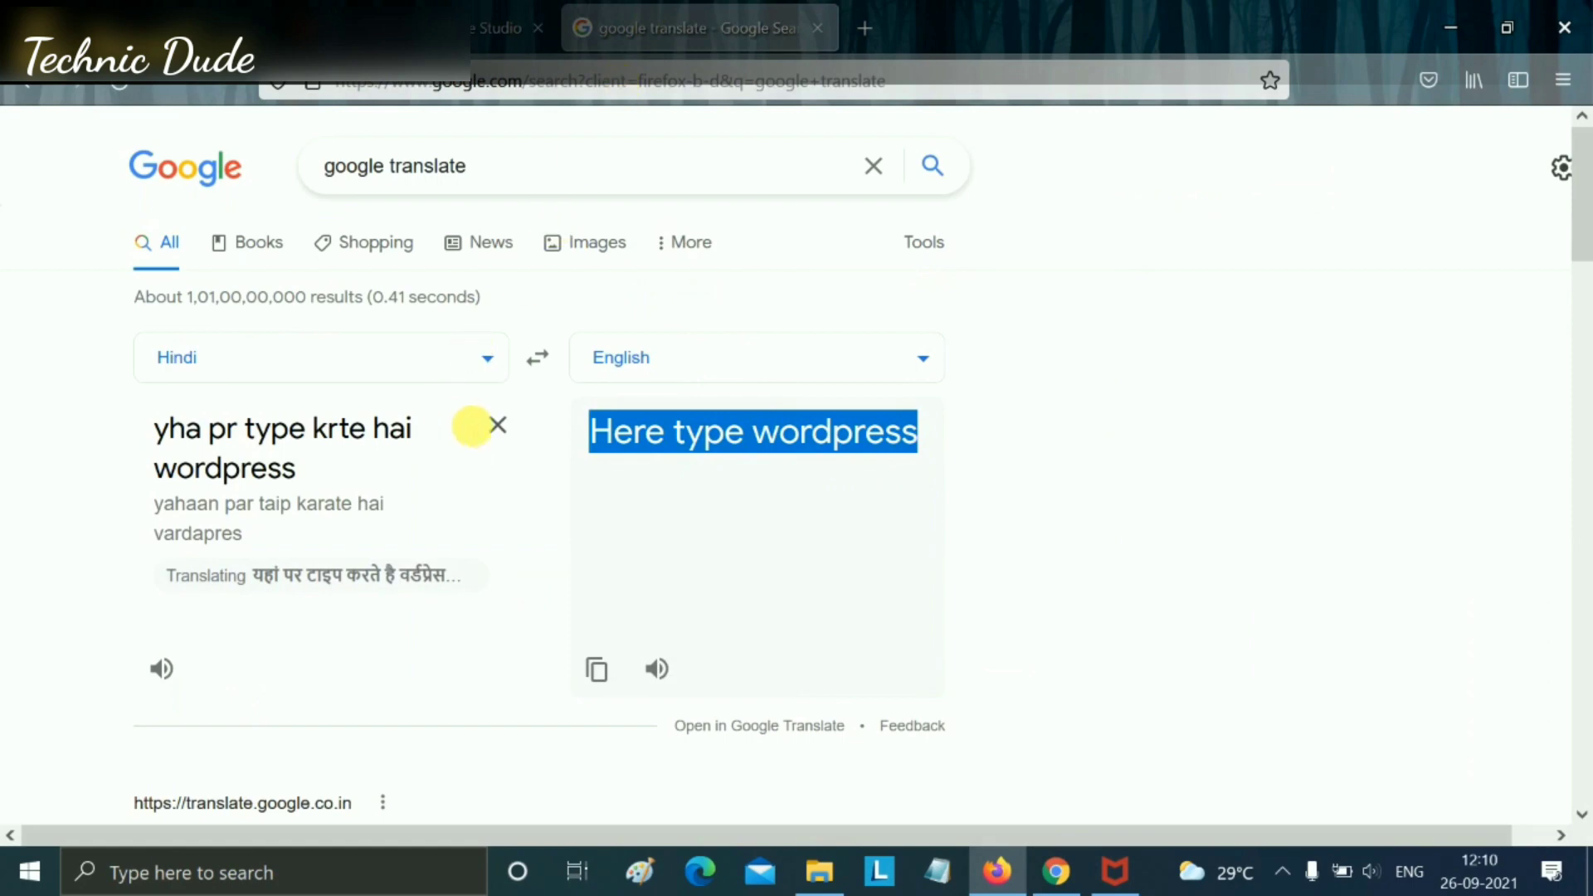
left_click(497, 427)
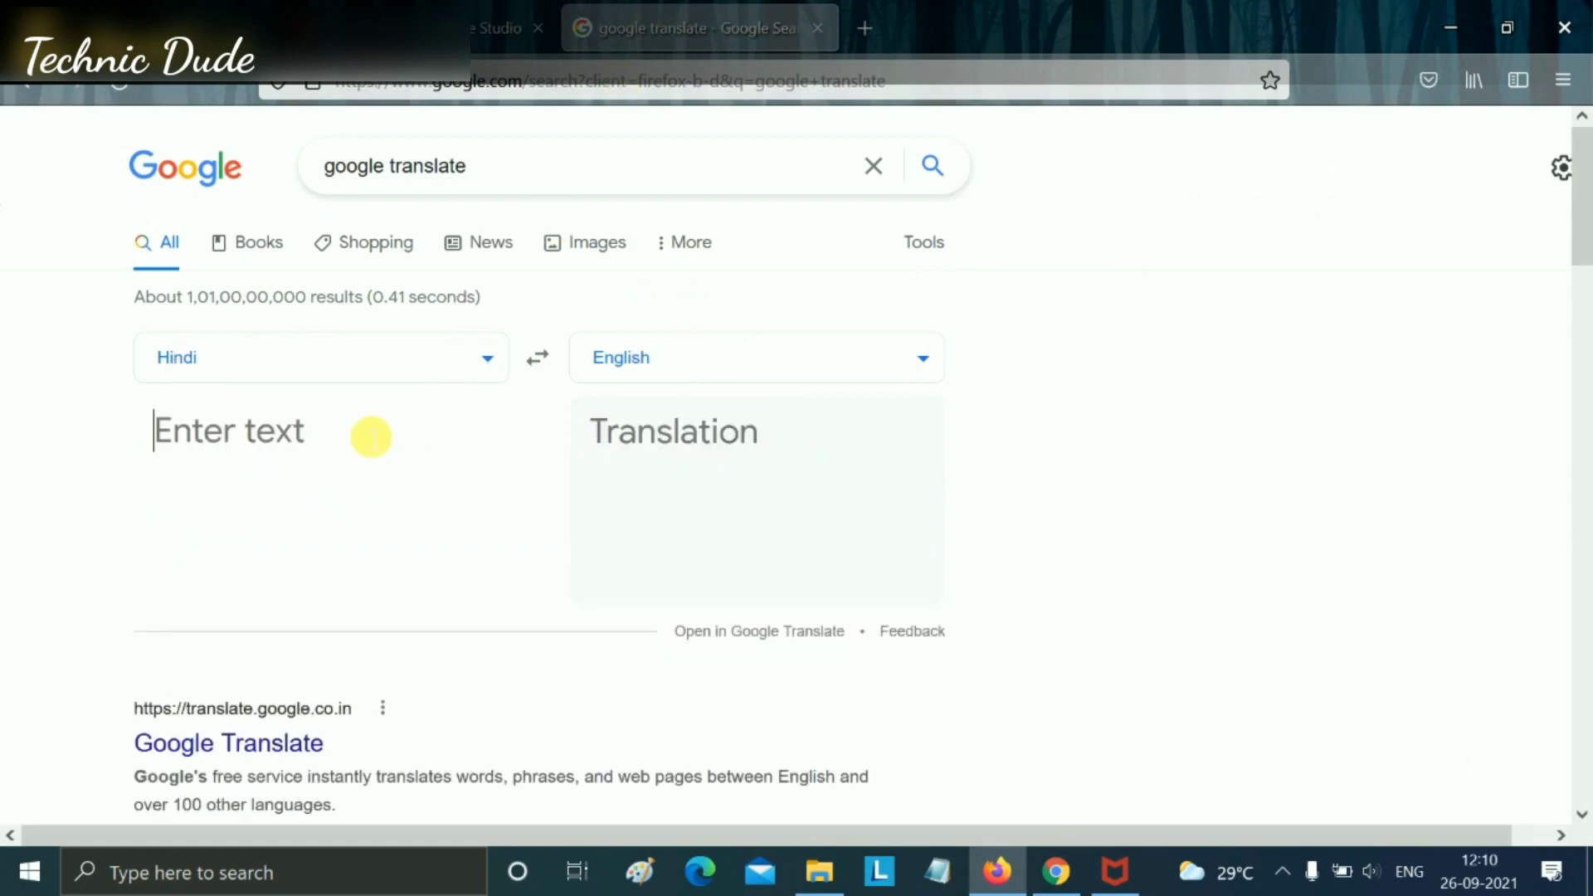
type("open official wo")
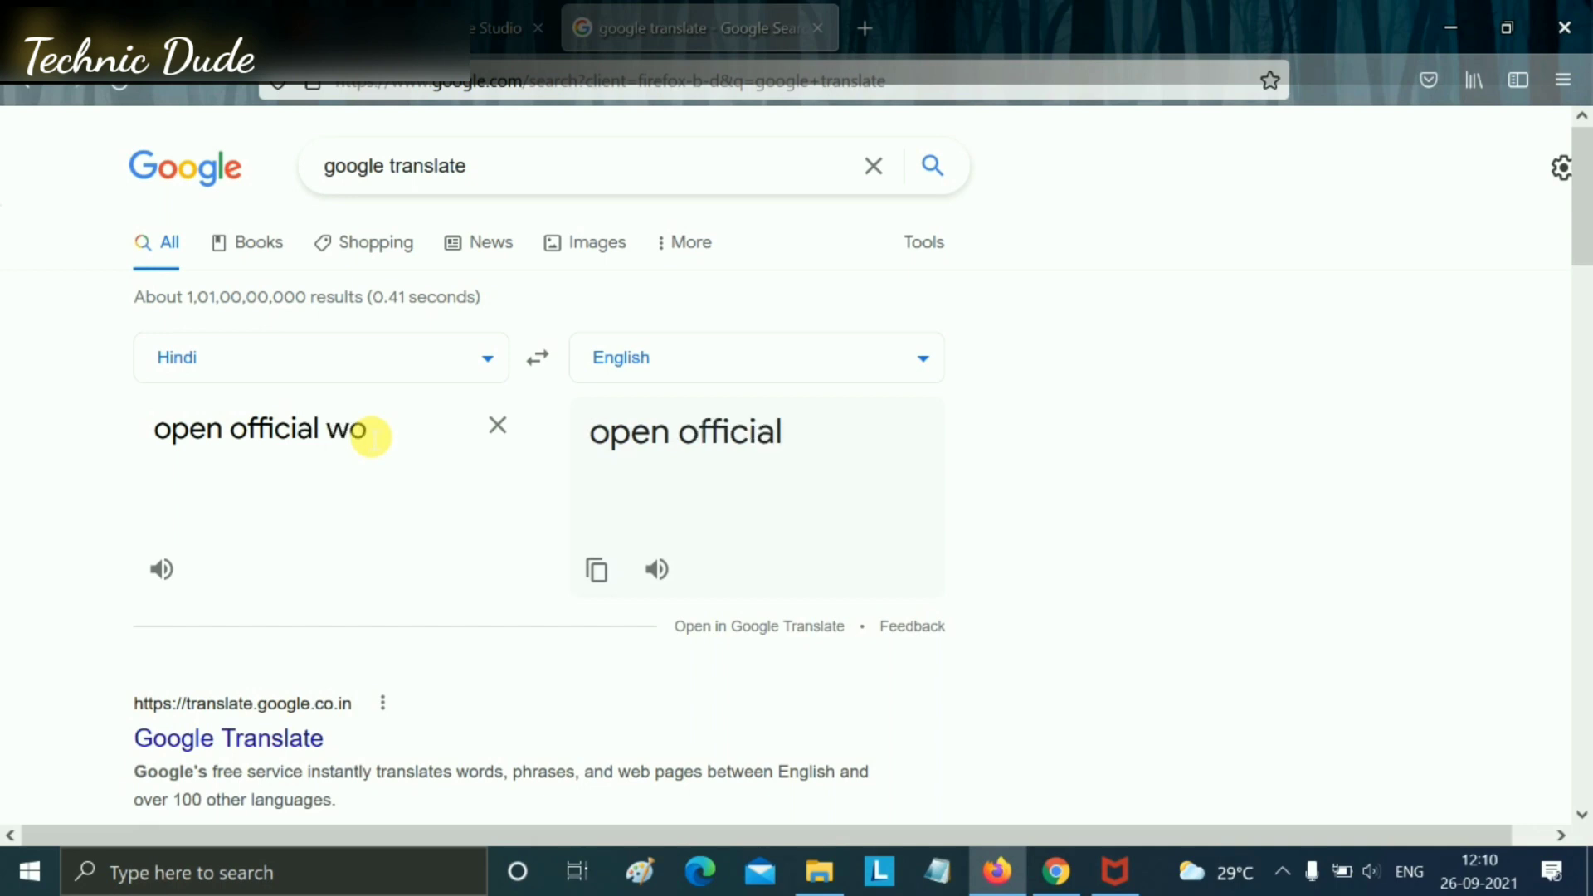
type("rdpress website")
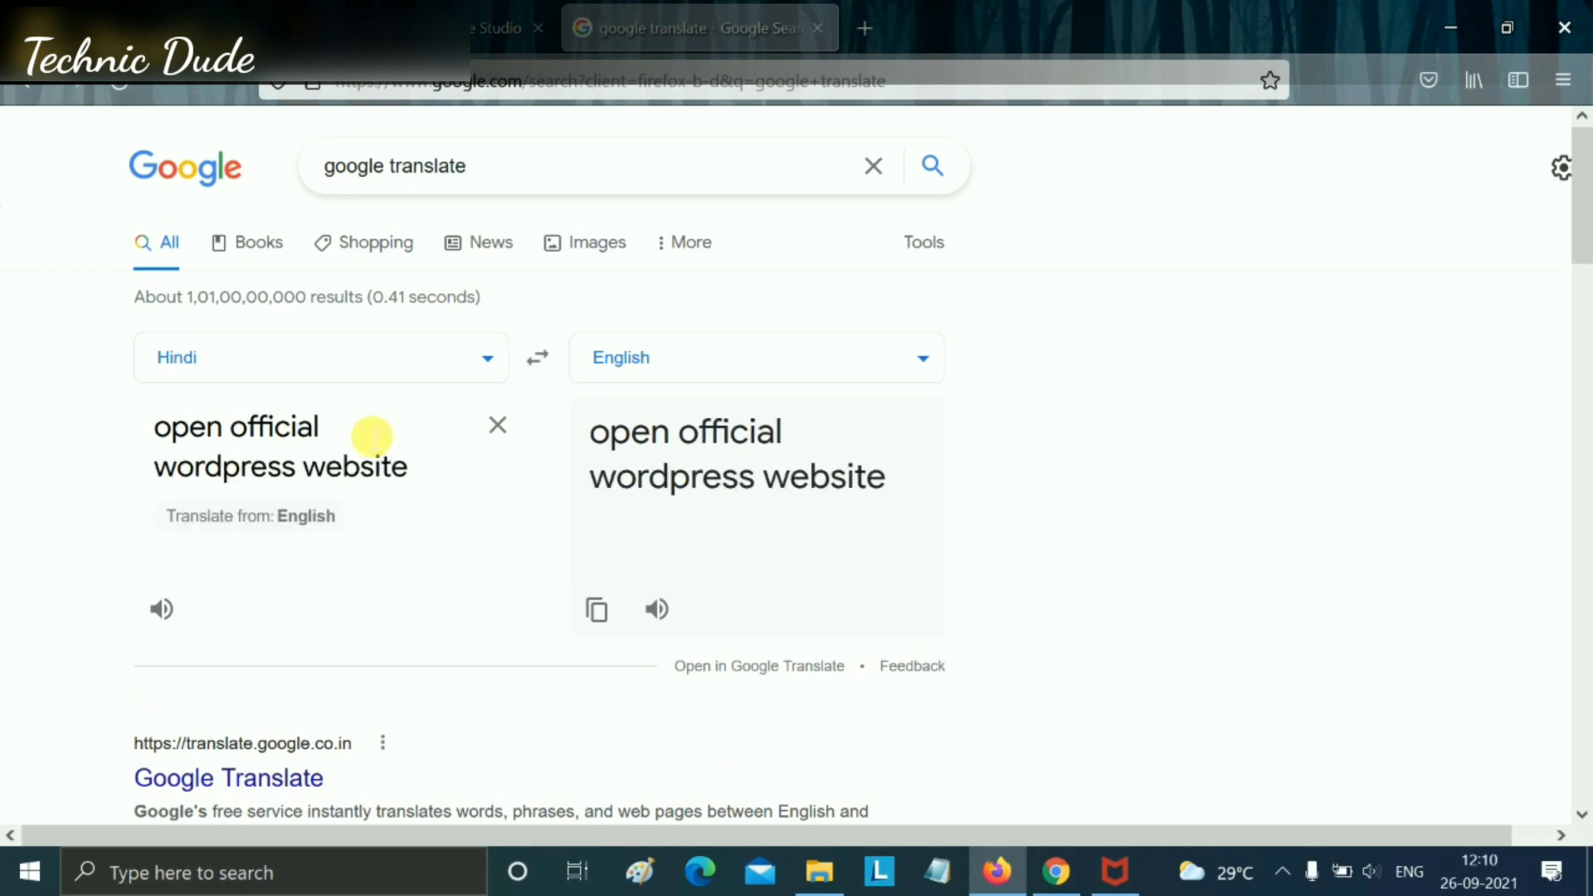
- Copy the translation "open official wordpress website" into the sixth caption in YouTube Studio, keeping its timing at 0:22:17–0:24:17
left_click_drag(601, 453, 908, 475)
key("ctrl+c")
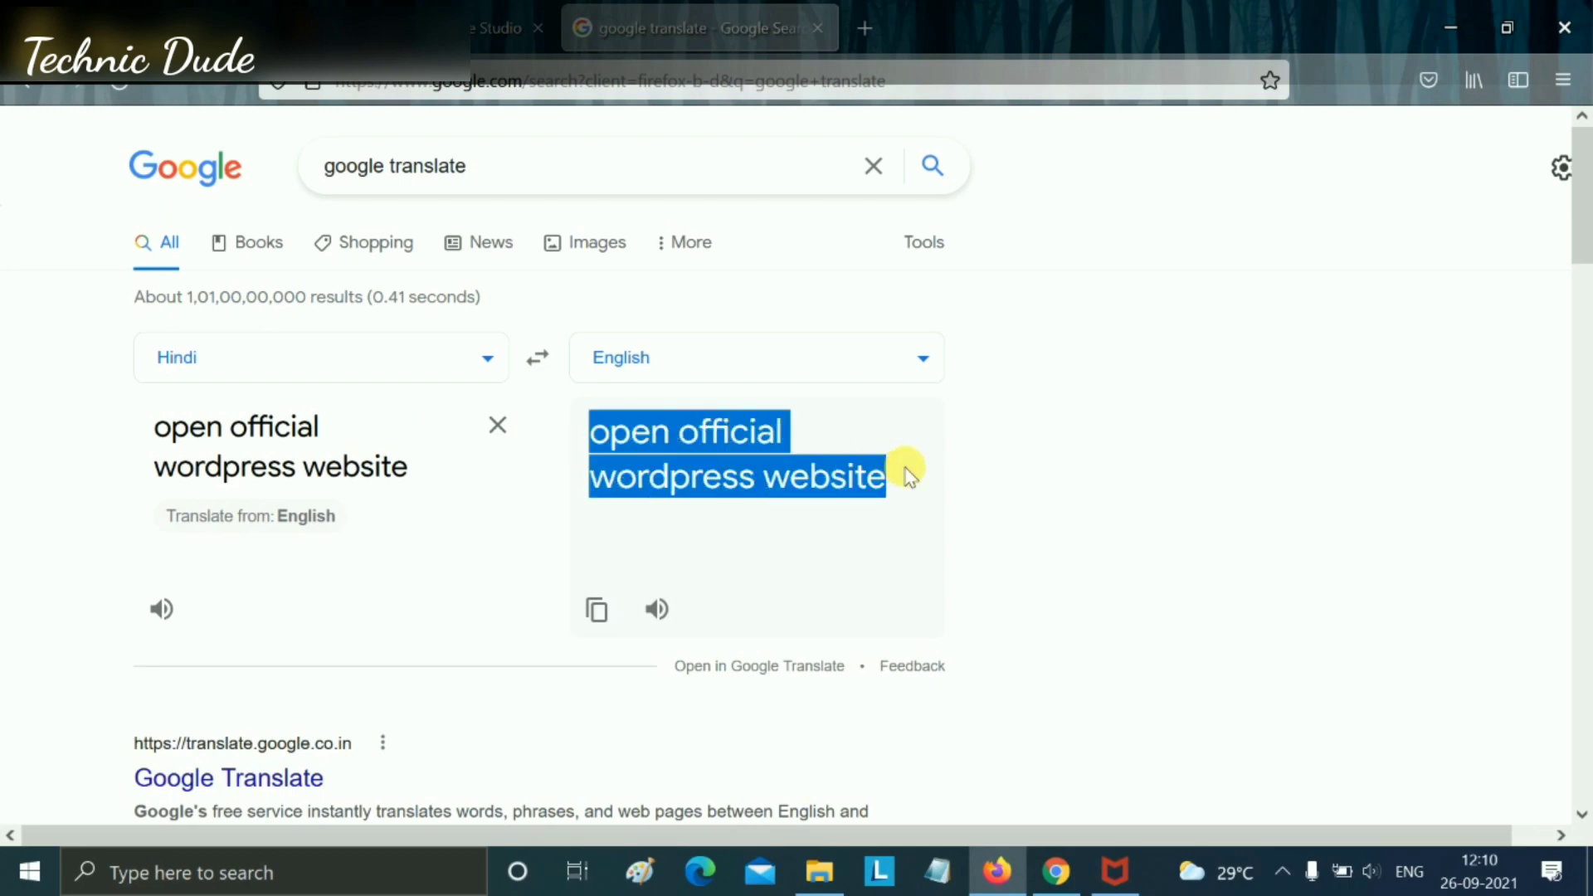
left_click(357, 25)
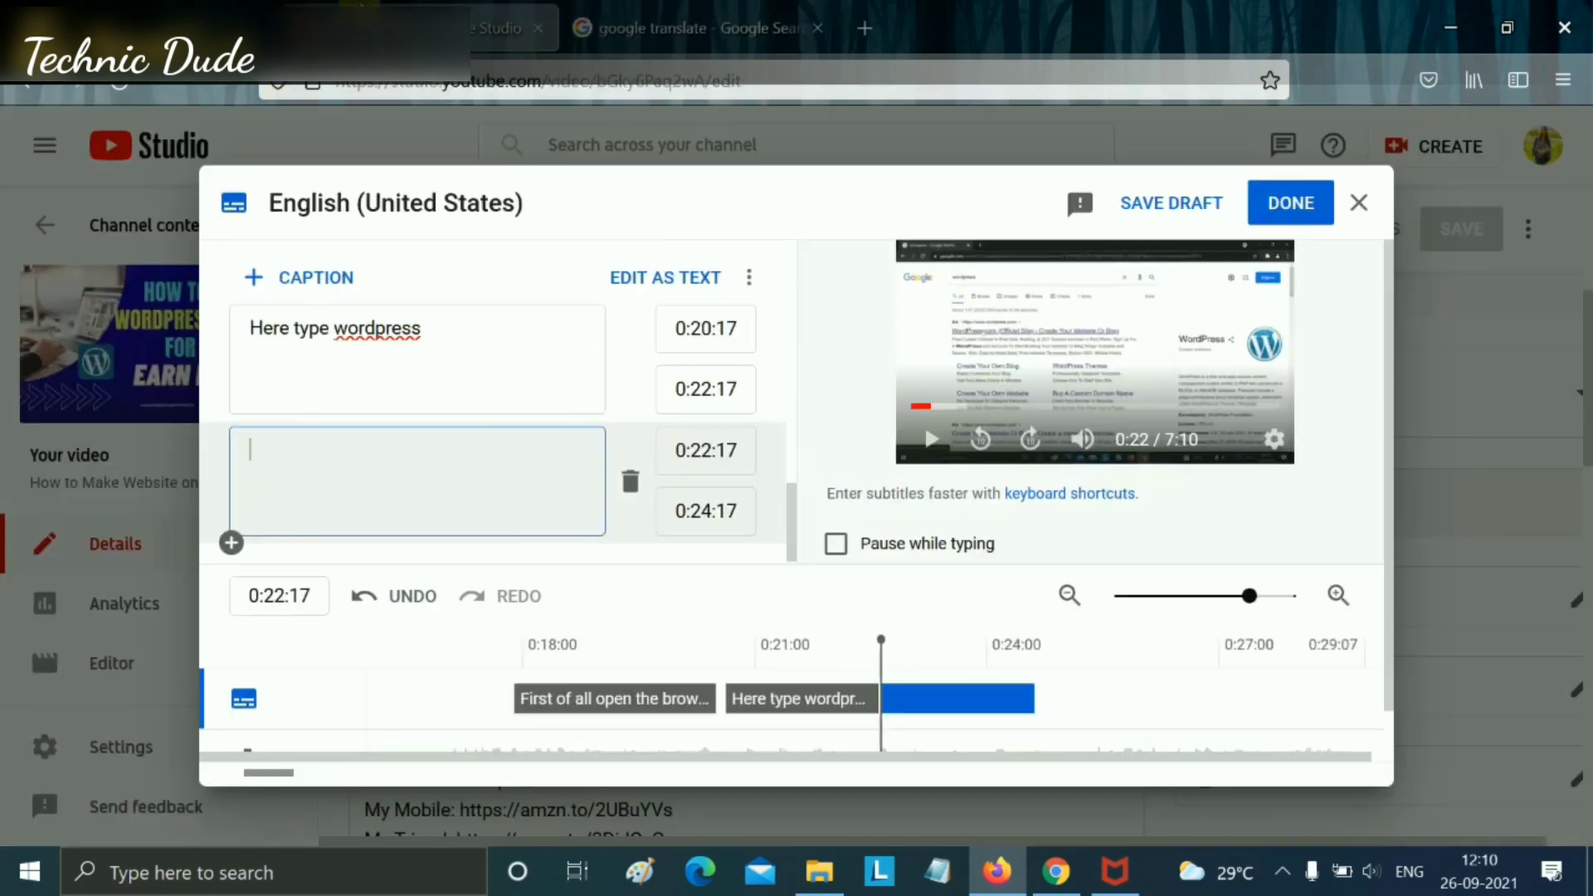
key("ctrl+v")
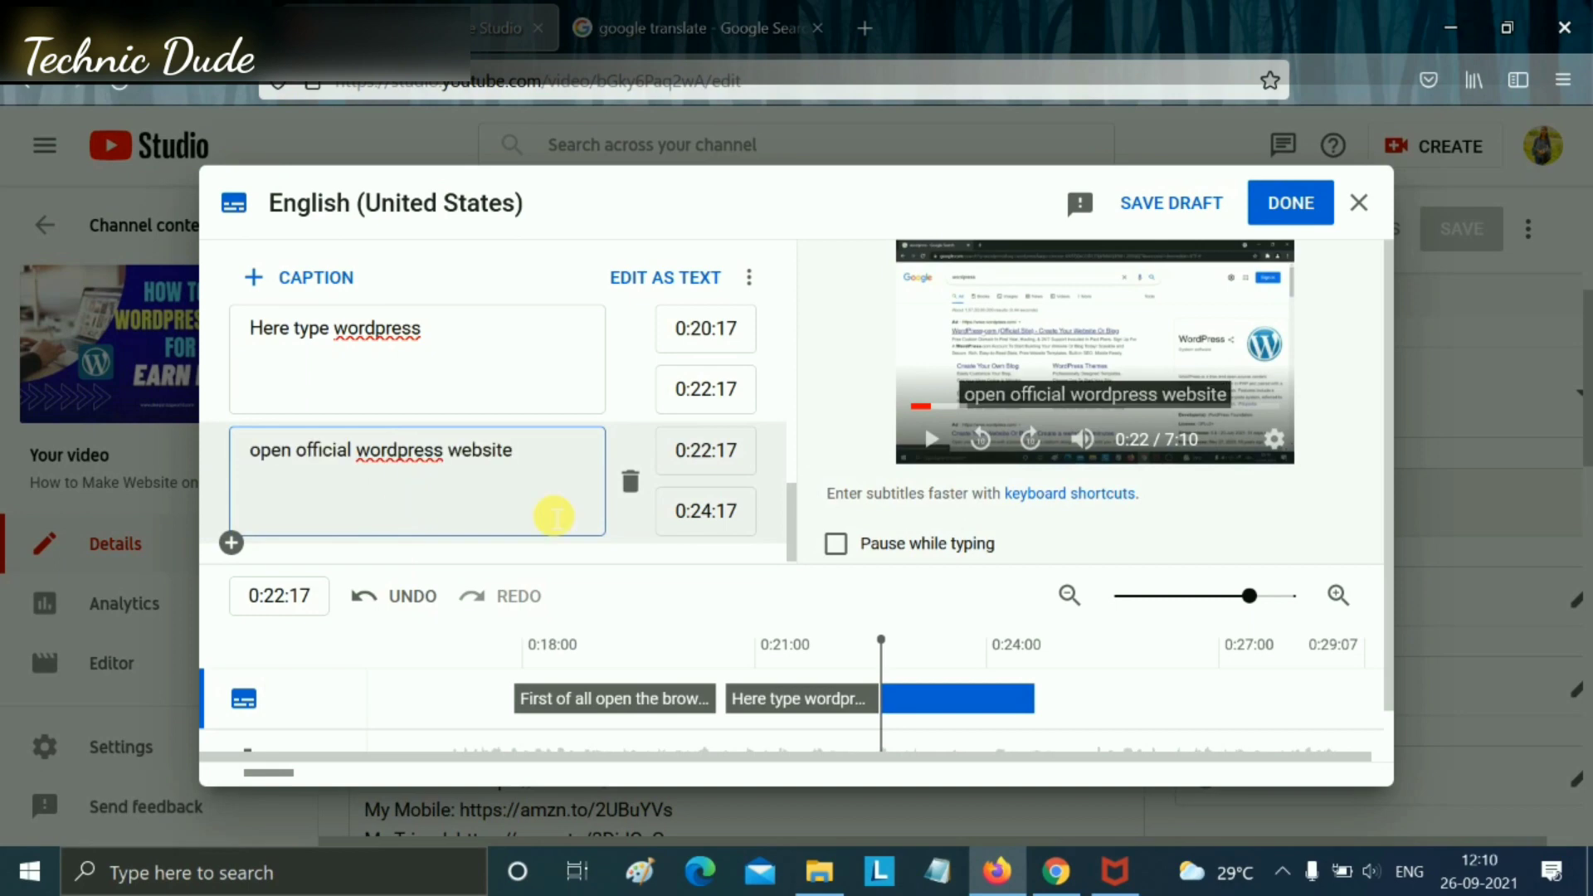
mouse_move(918, 708)
left_mouse_down()
mouse_move(1168, 739)
mouse_move(927, 705)
left_mouse_up()
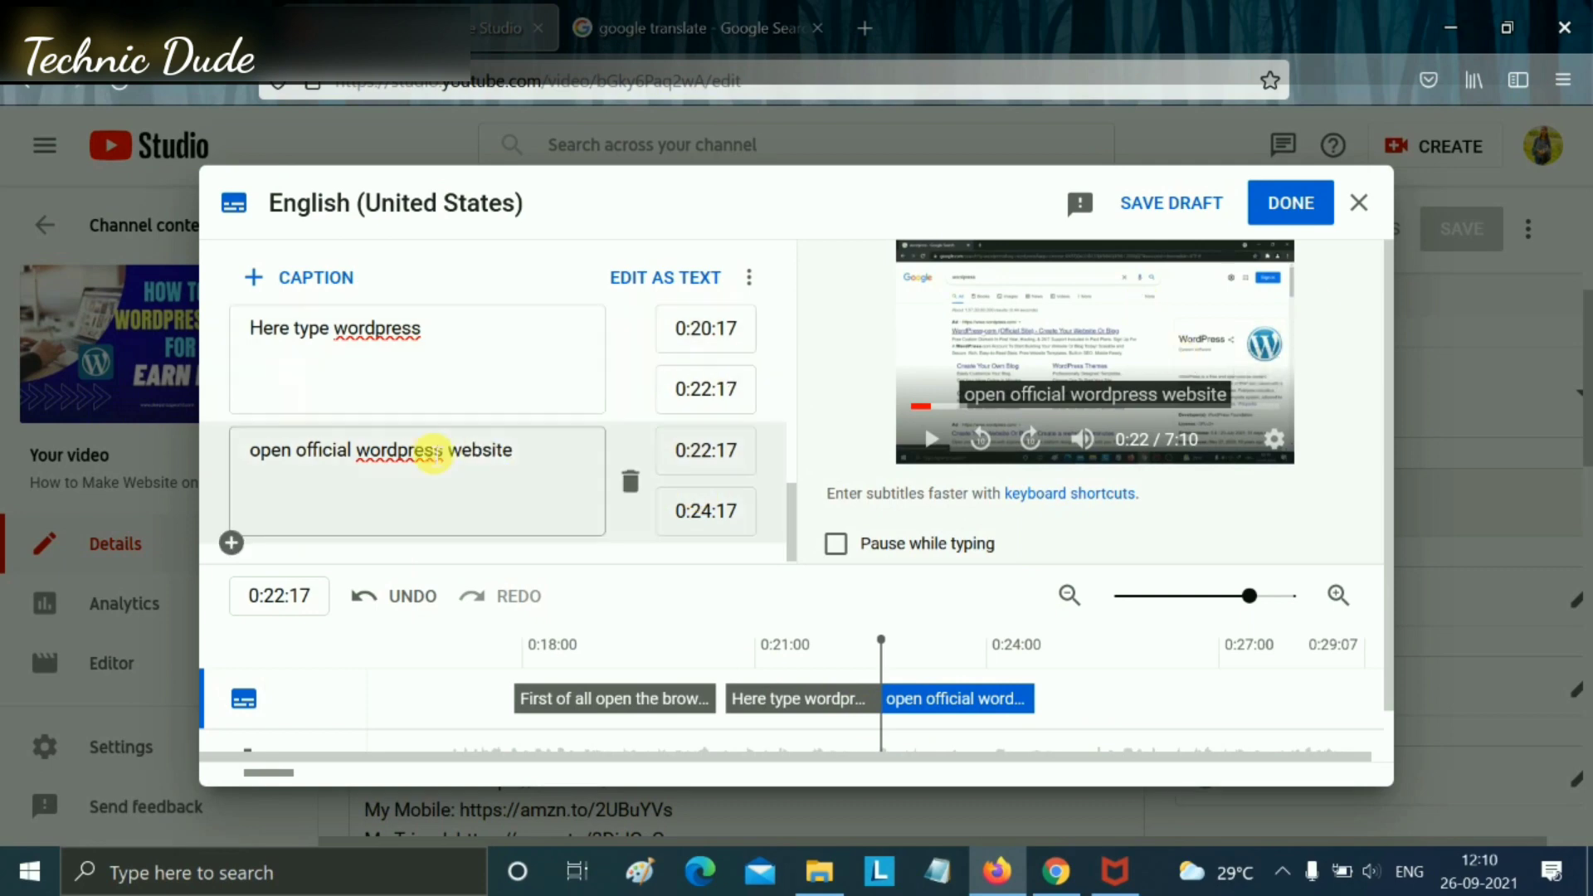
- Correct "wordpress" to "WordPress" in the sixth caption using the spelling suggestion, and publish the subtitles
right_click(381, 458)
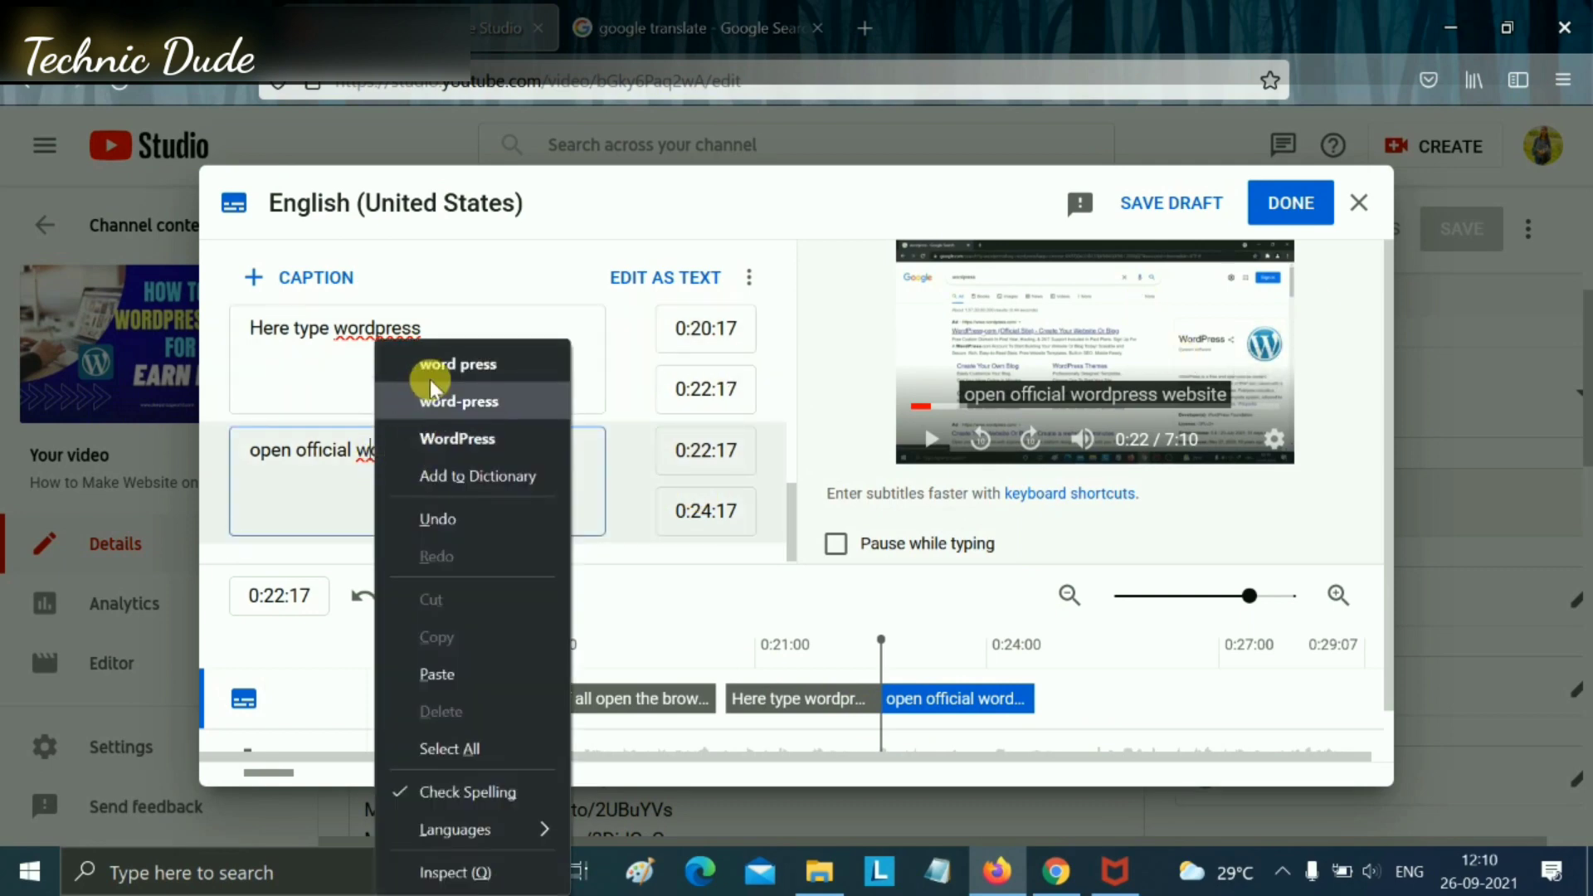
left_click(457, 437)
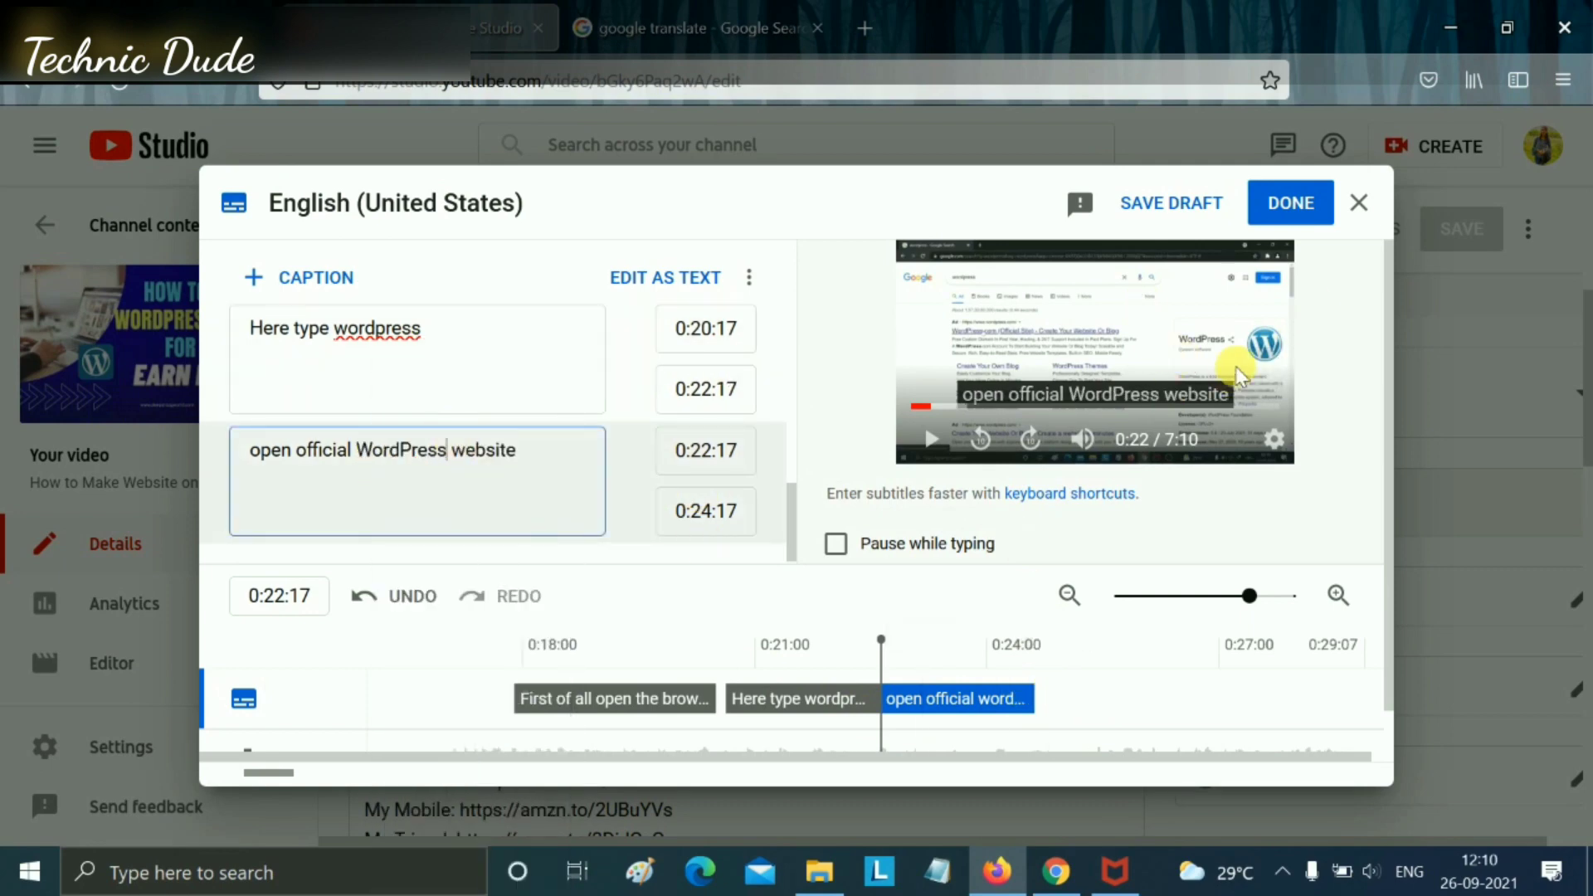
left_click(1287, 201)
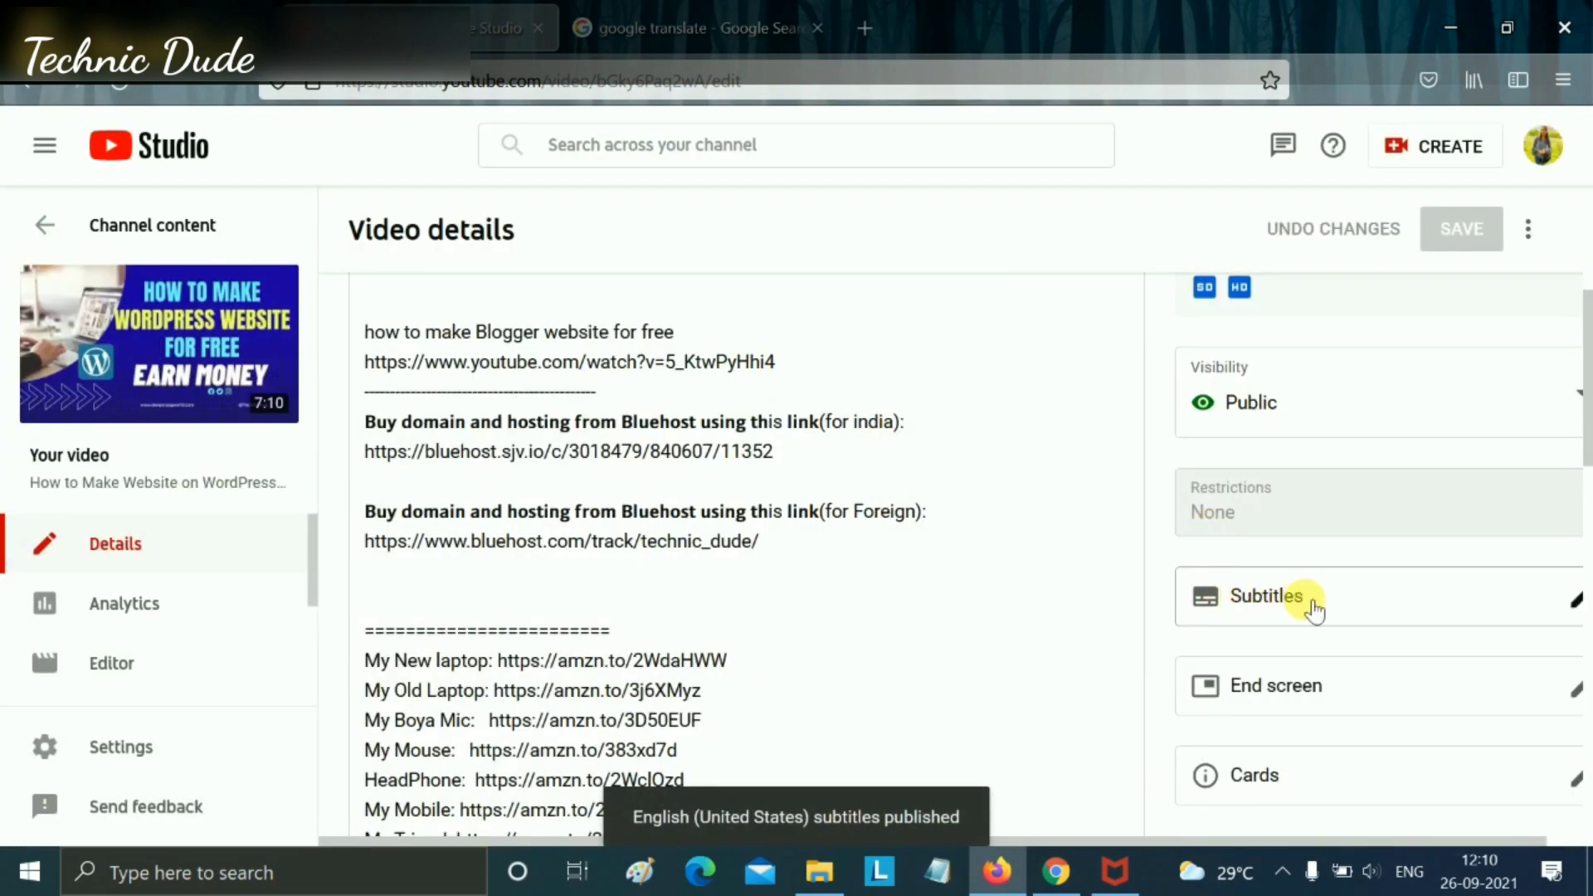
- Reopen the published subtitles, play them back from the start, and move the start of the "First of all open the browser" caption to 0:16:26
left_click(1313, 609)
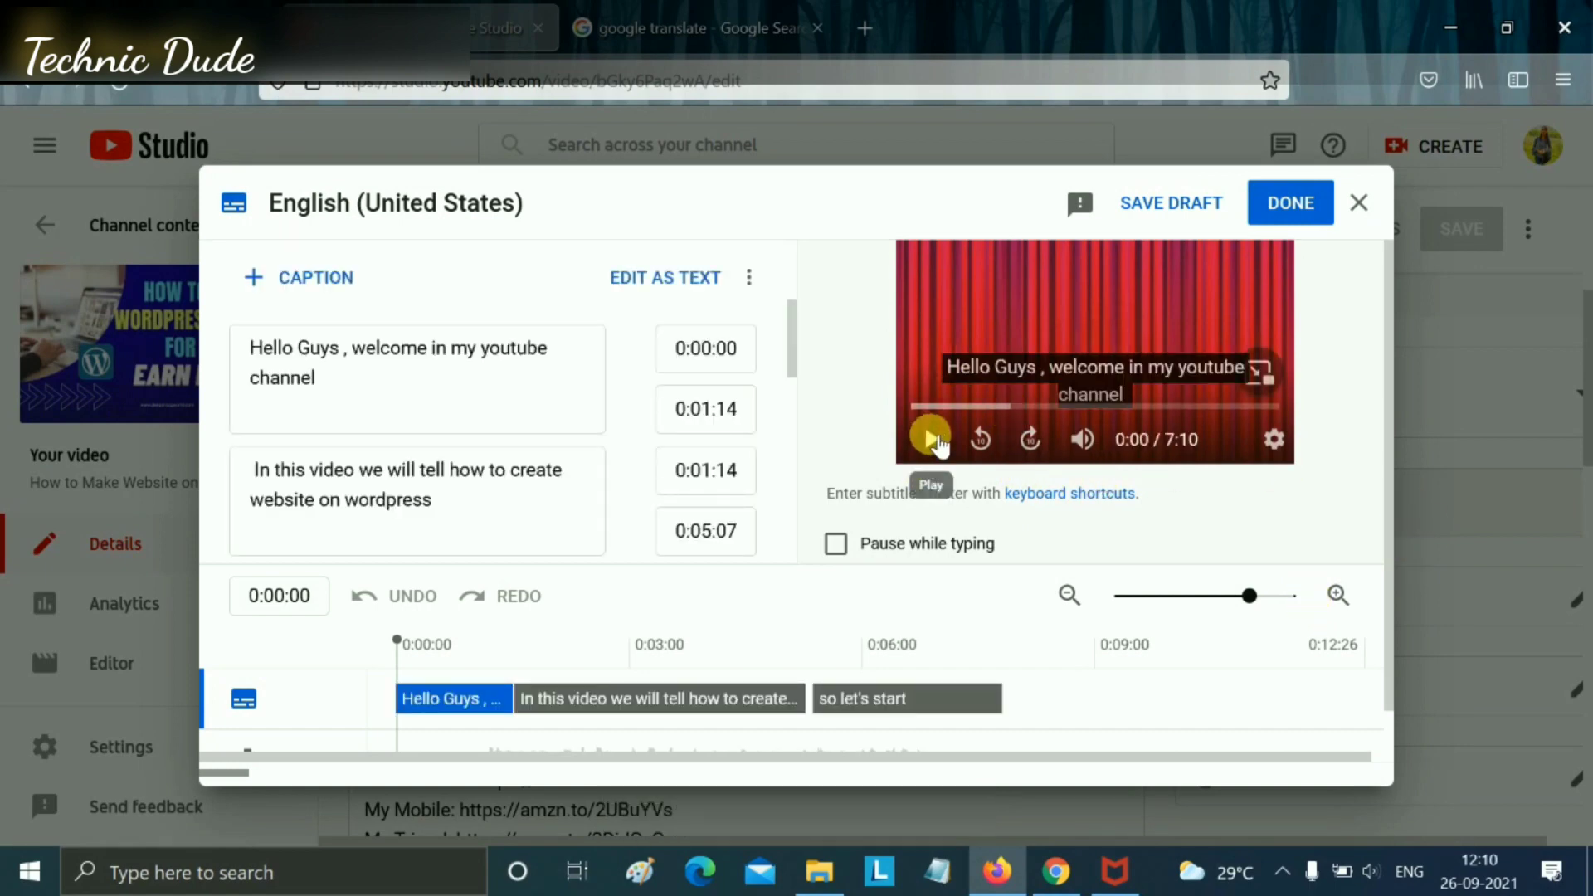
left_click(931, 439)
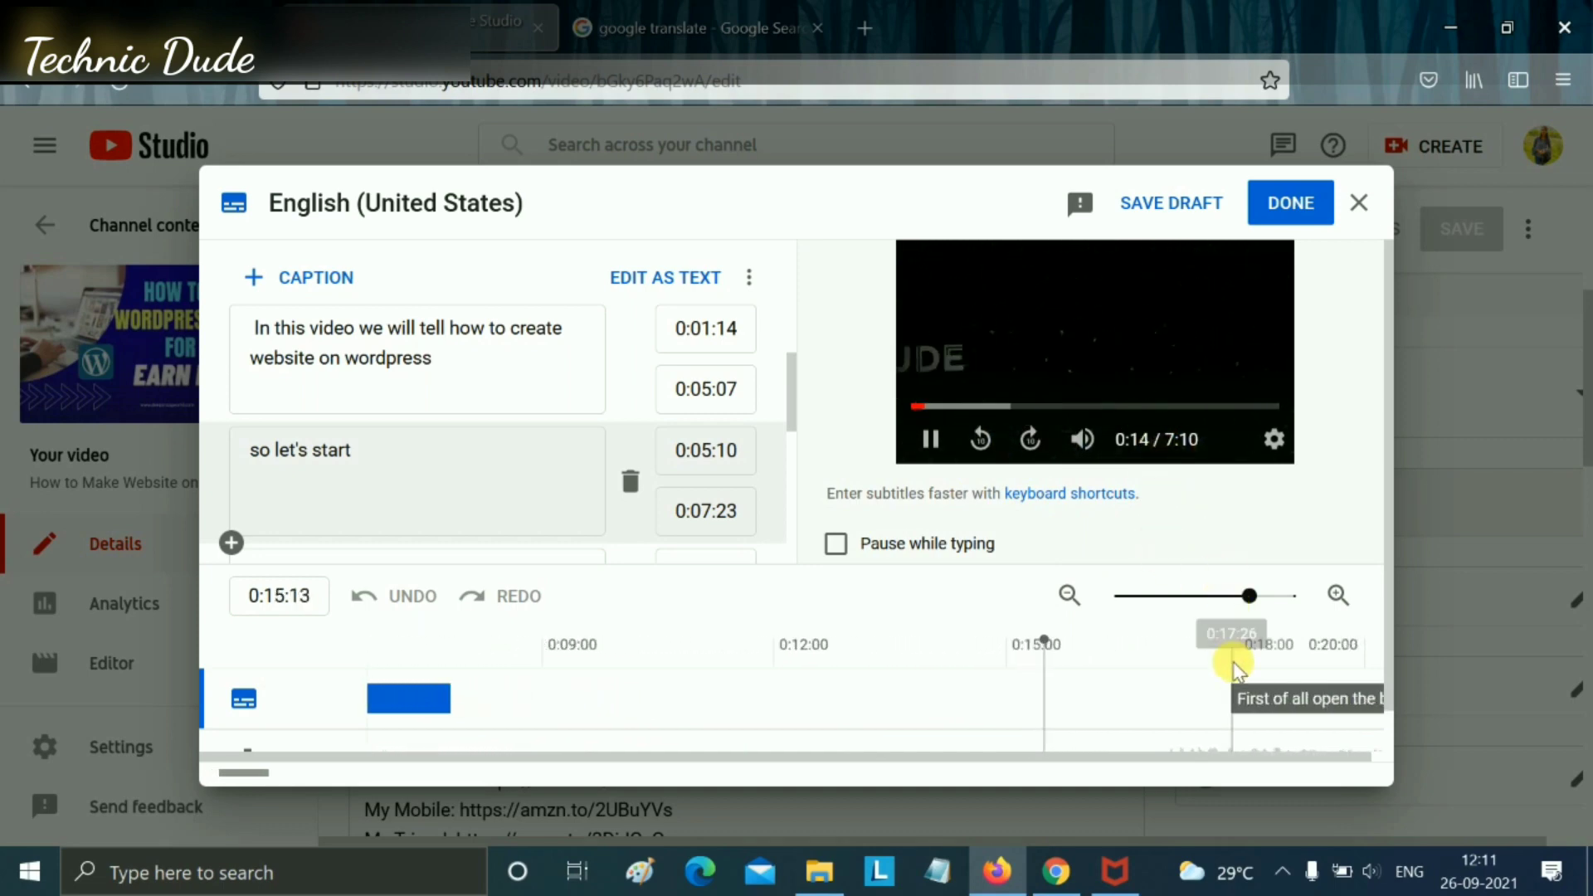
left_click(929, 440)
left_click(1014, 712)
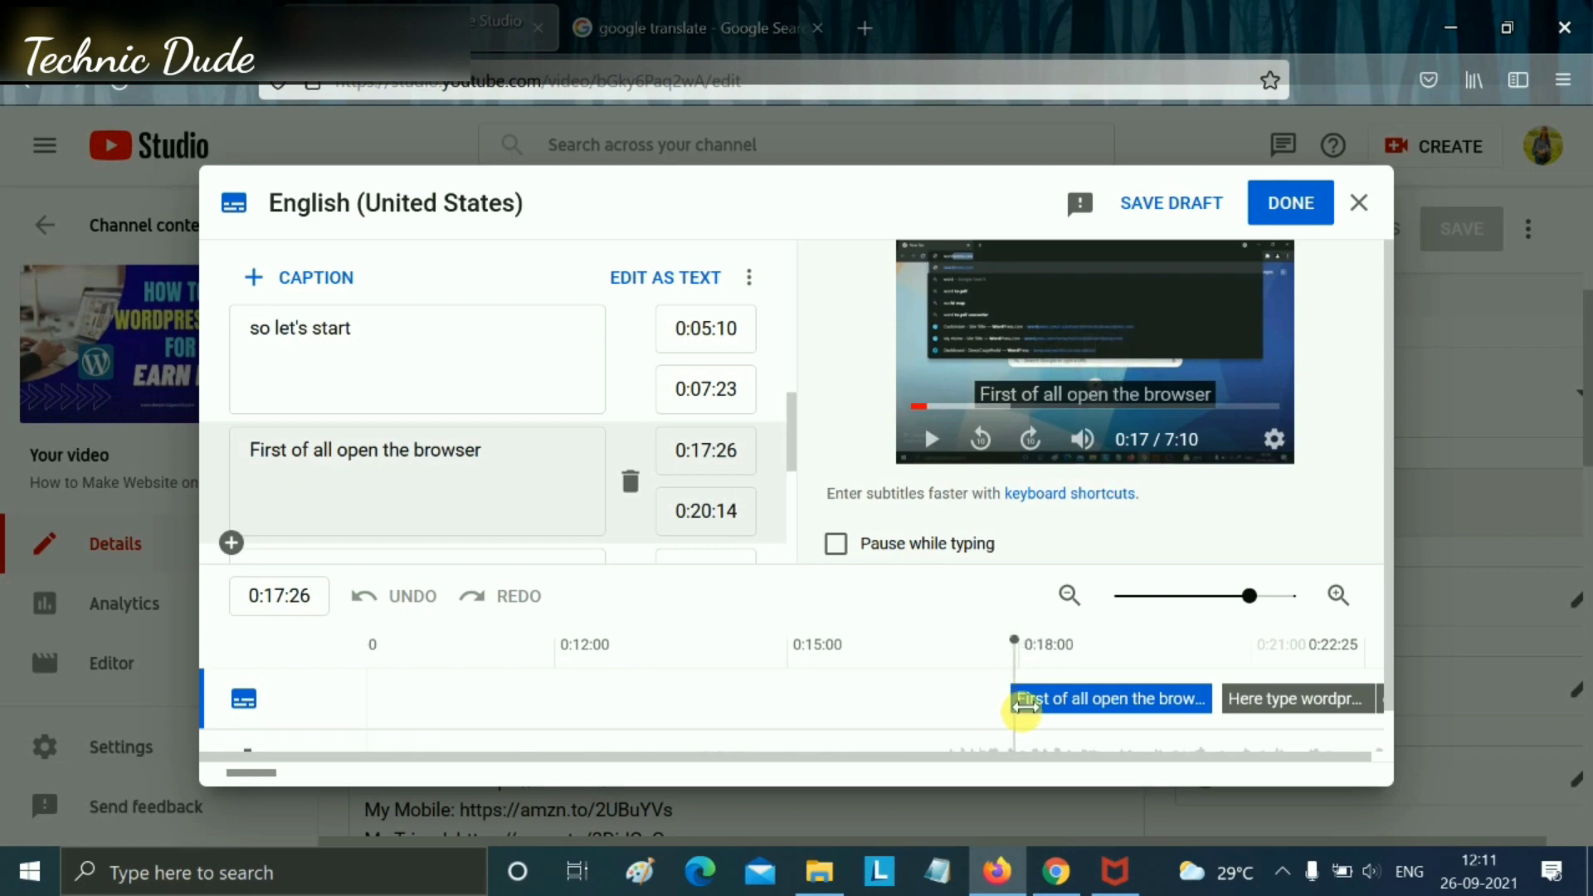
left_click_drag(1024, 705, 936, 711)
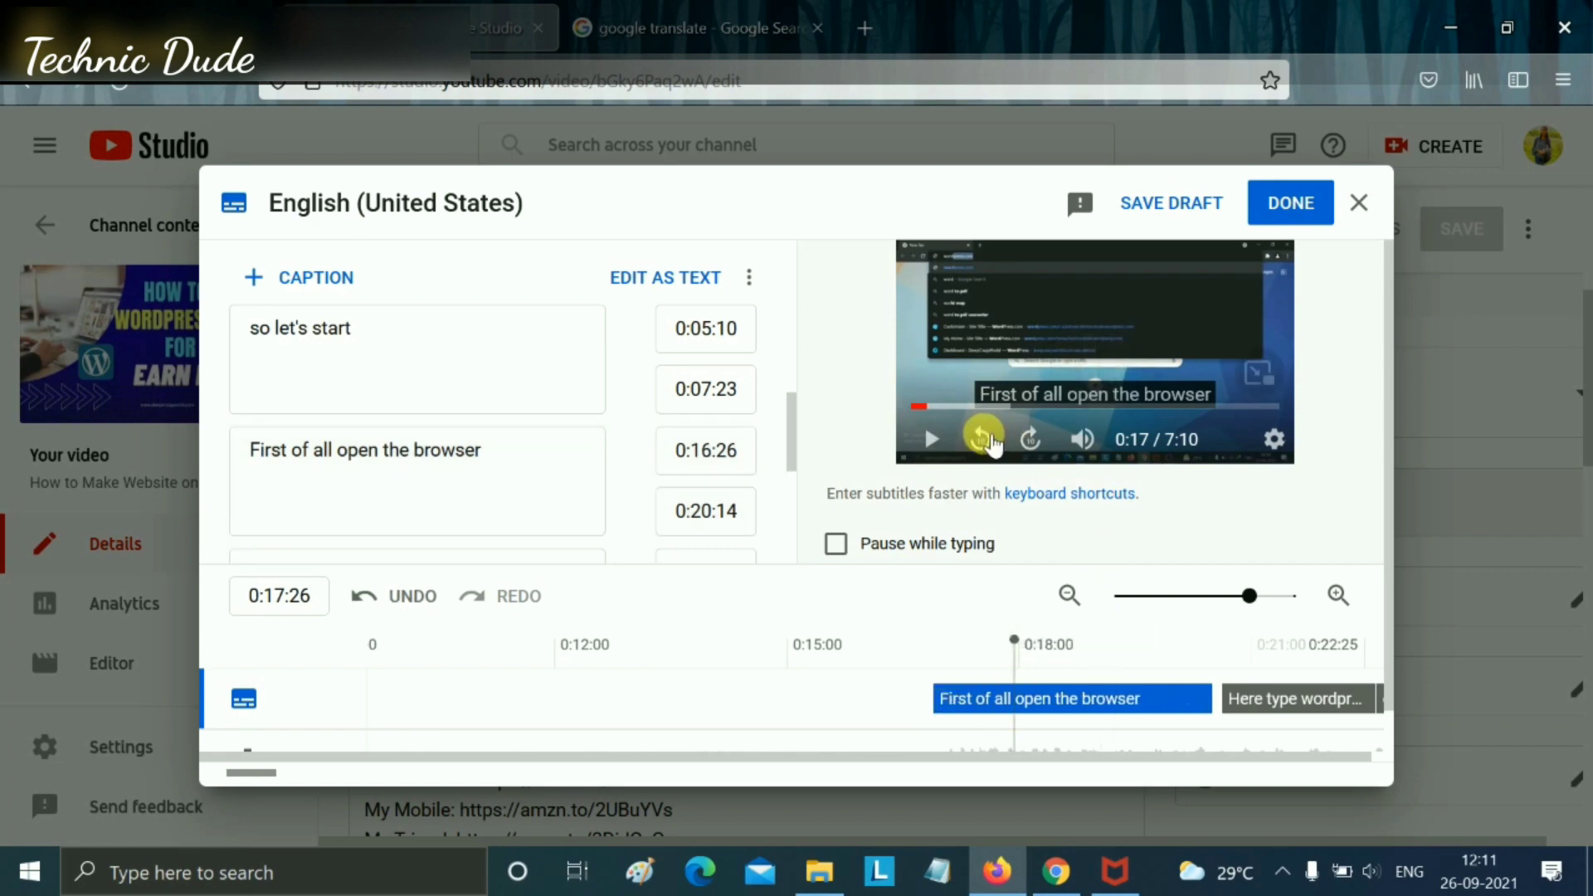
- Play the video through the last caption to check the subtitle timing, and publish the updated English (United States) subtitles
left_click(931, 439)
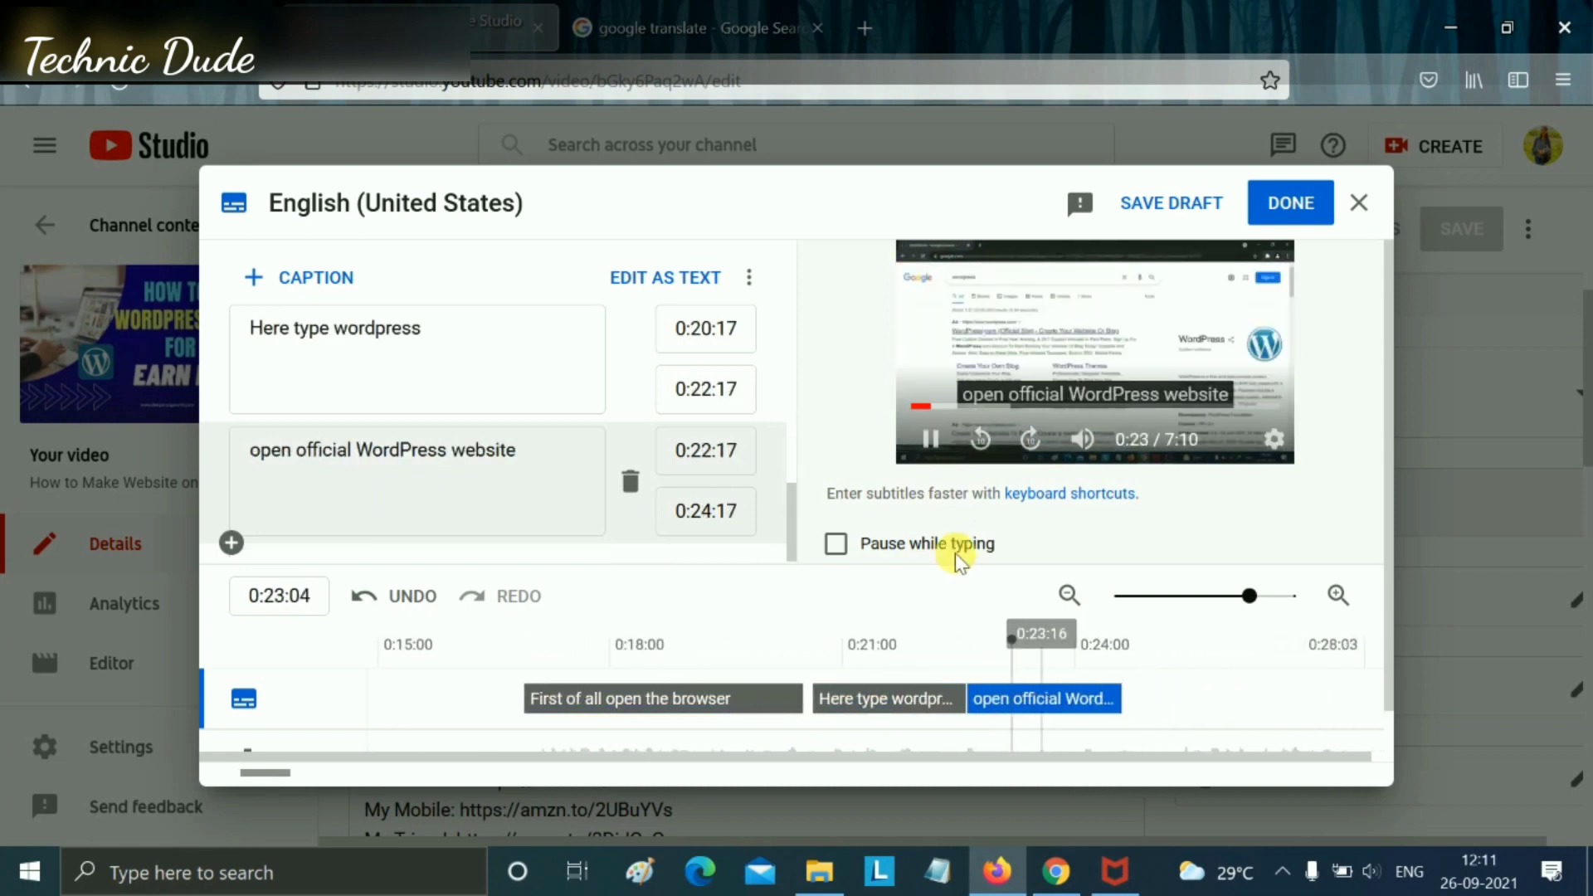
left_click(930, 439)
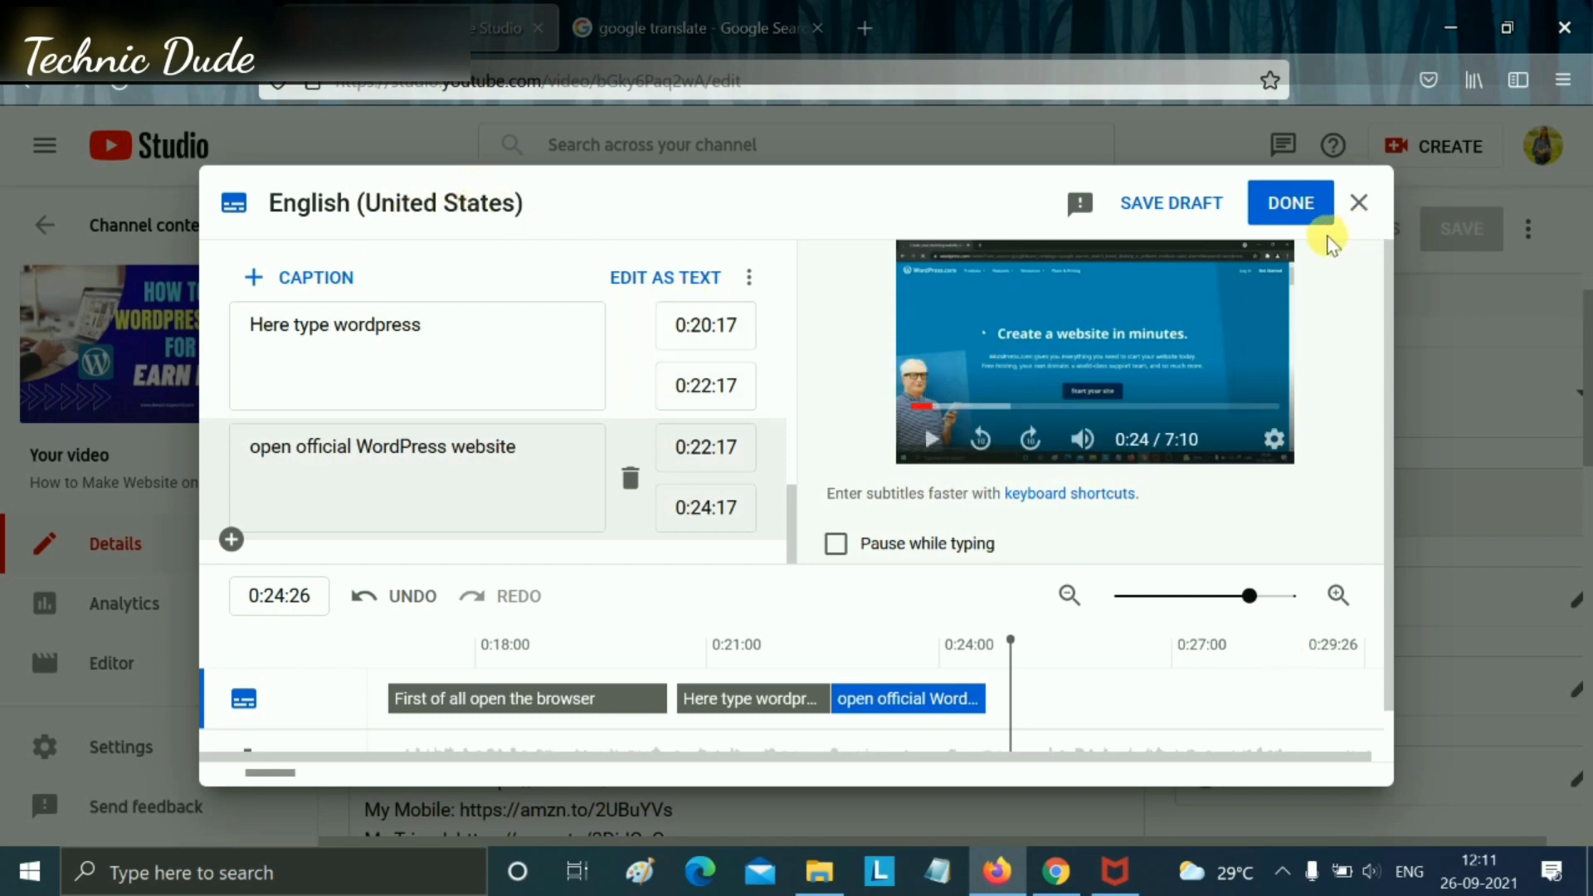
left_click(1289, 207)
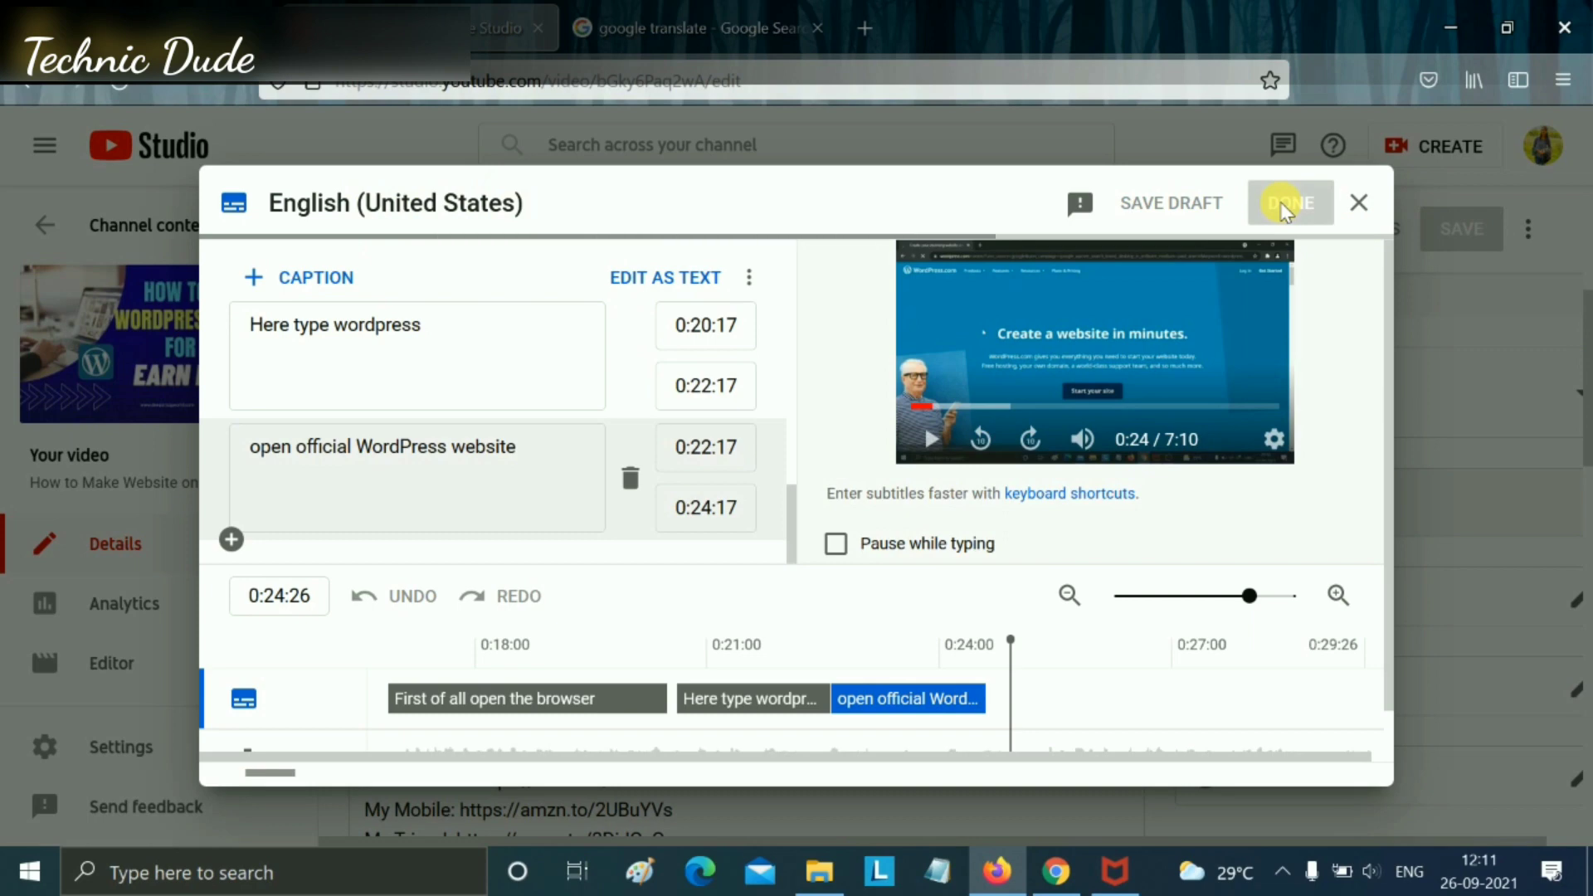